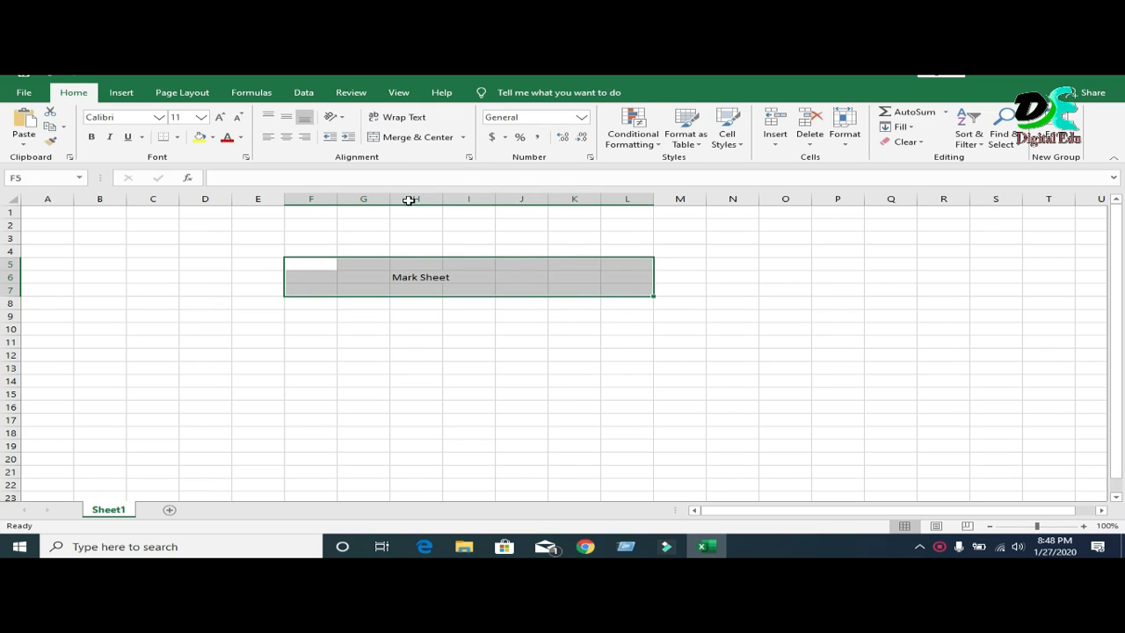
- Merge and center the Mark Sheet title across F5:L7 and align it vertically to the middle
click(440, 138)
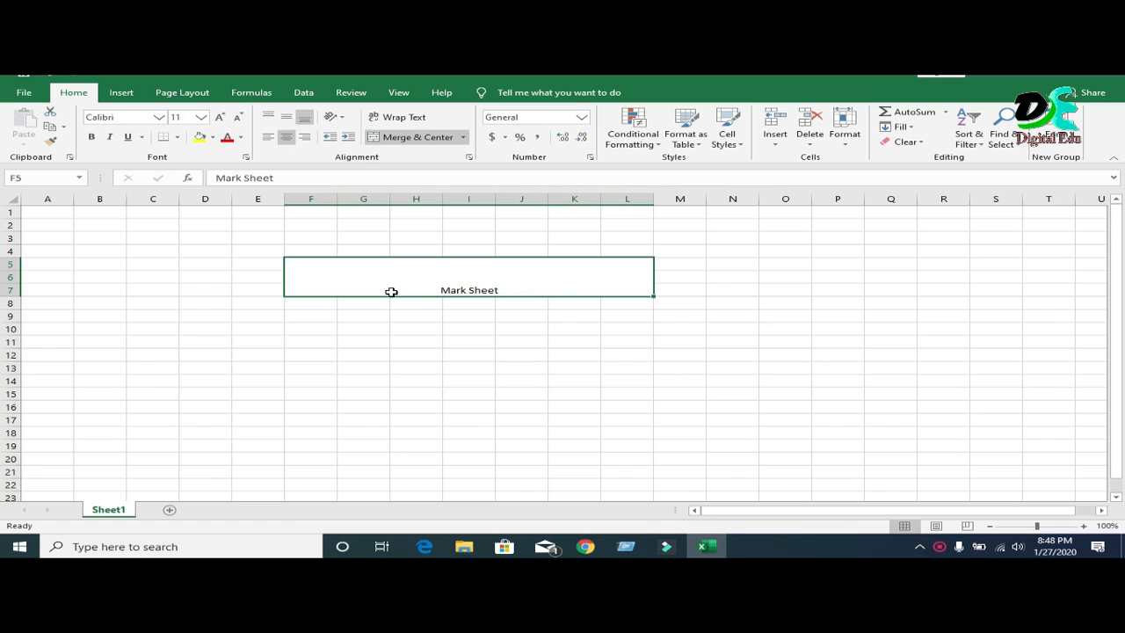
click(289, 118)
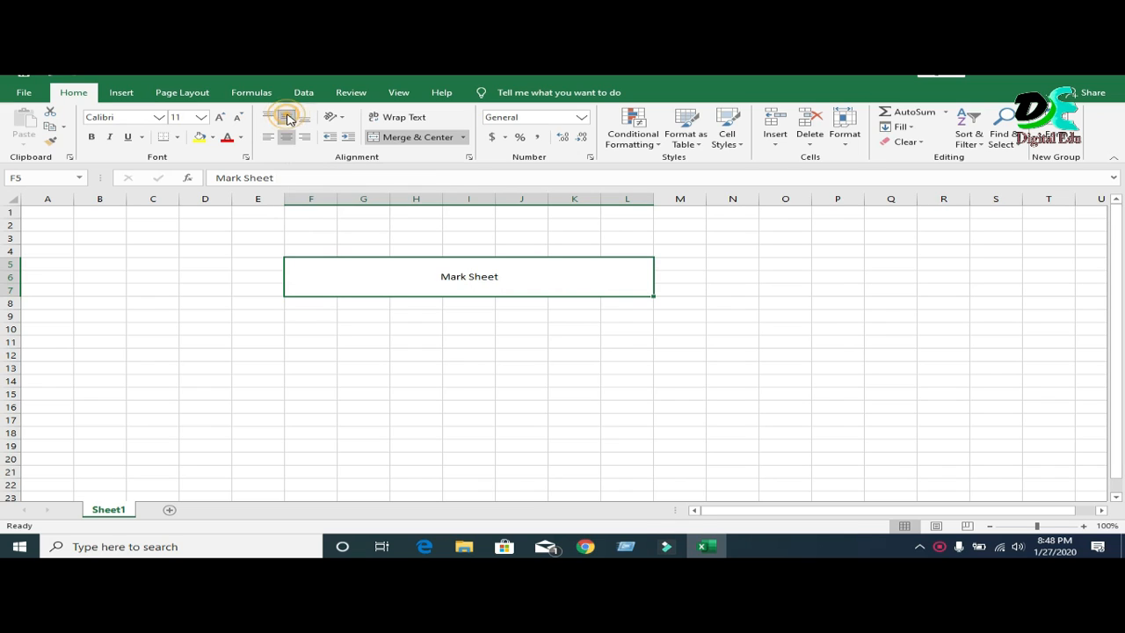
- Enlarge the Mark Sheet title to font size 22 and make it bold
click(220, 116)
click(220, 117)
click(220, 117)
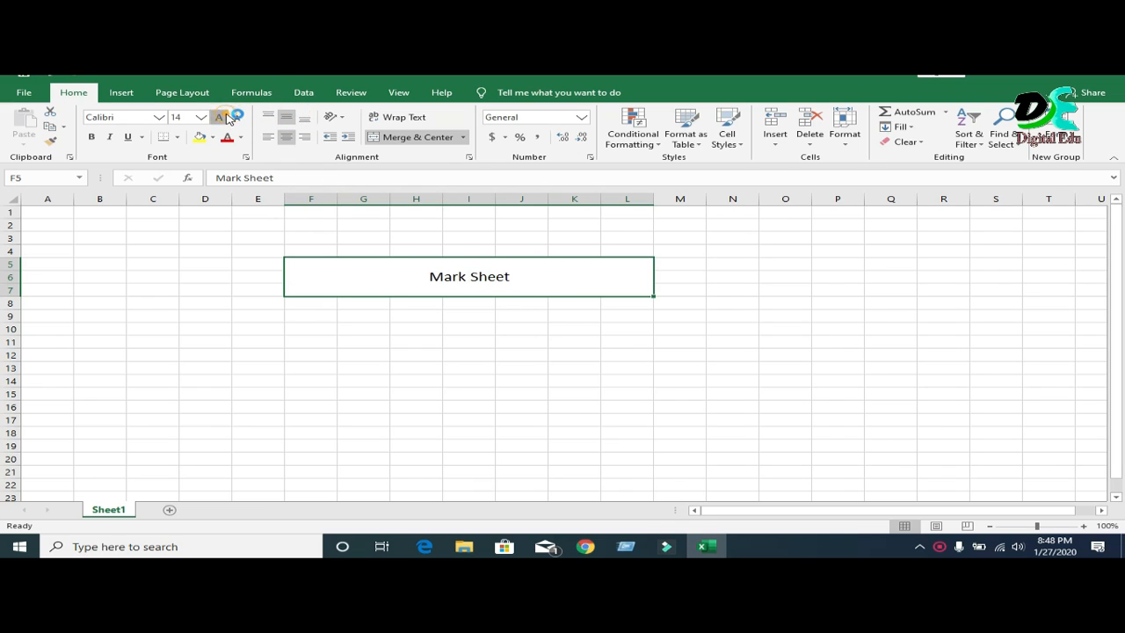
click(219, 117)
click(219, 117)
click(220, 117)
click(91, 137)
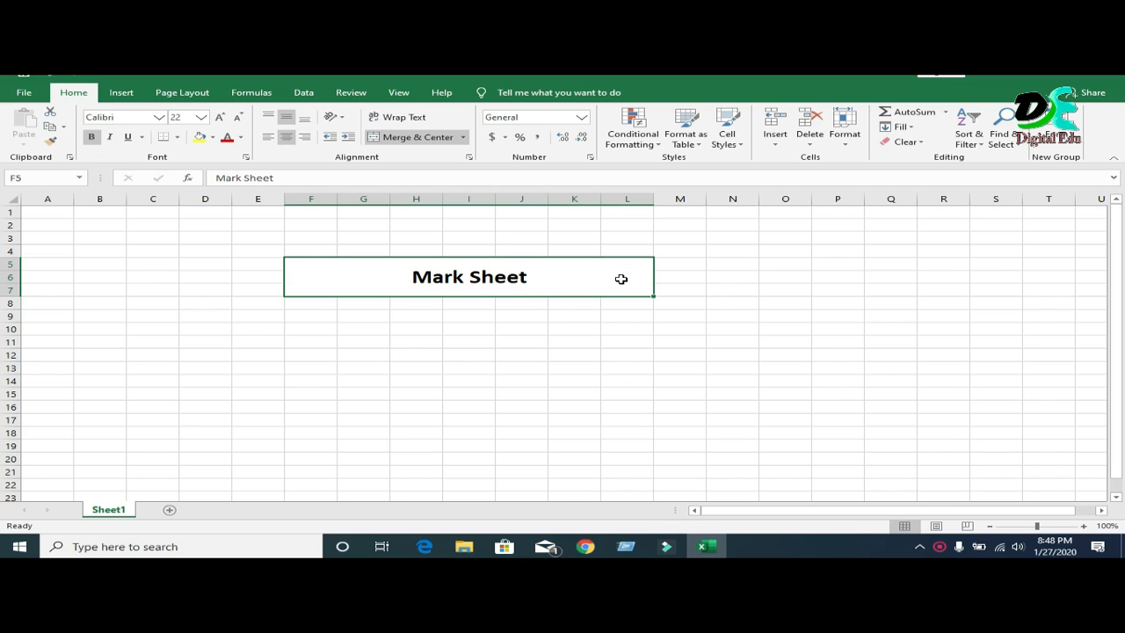
- Fill the merged Mark Sheet title cell with light gray
click(214, 138)
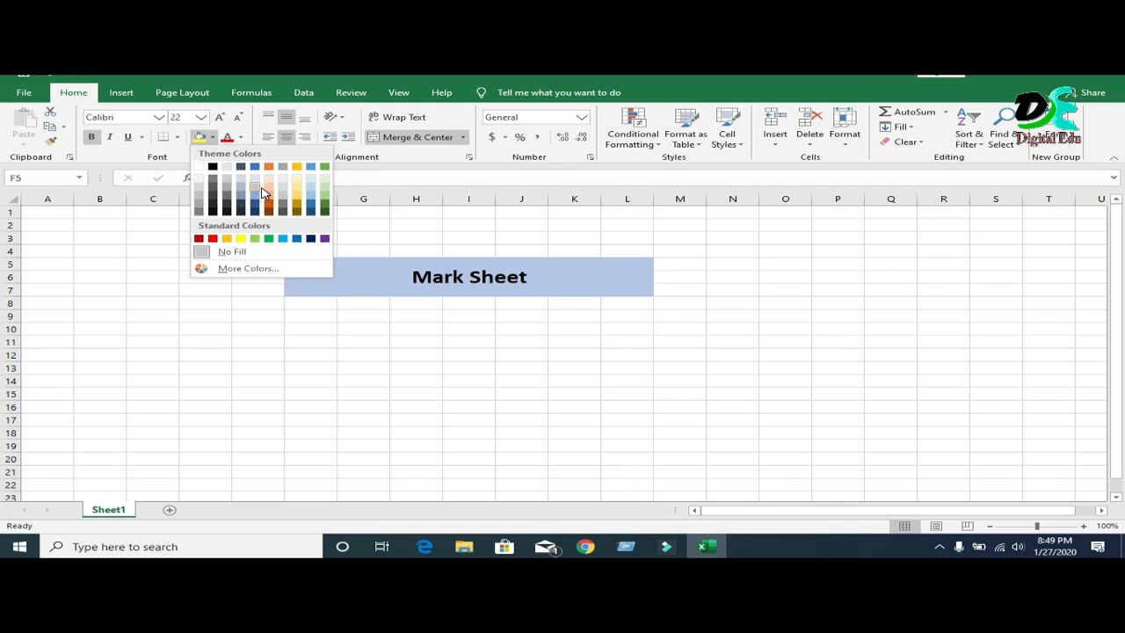
click(283, 198)
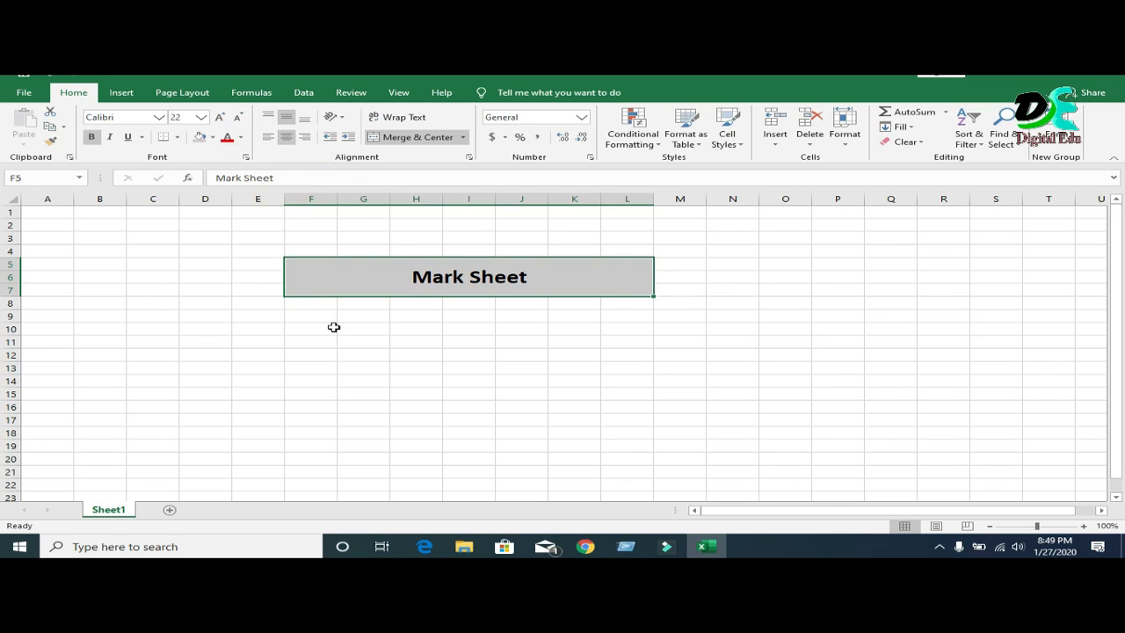
drag(378, 356, 382, 365)
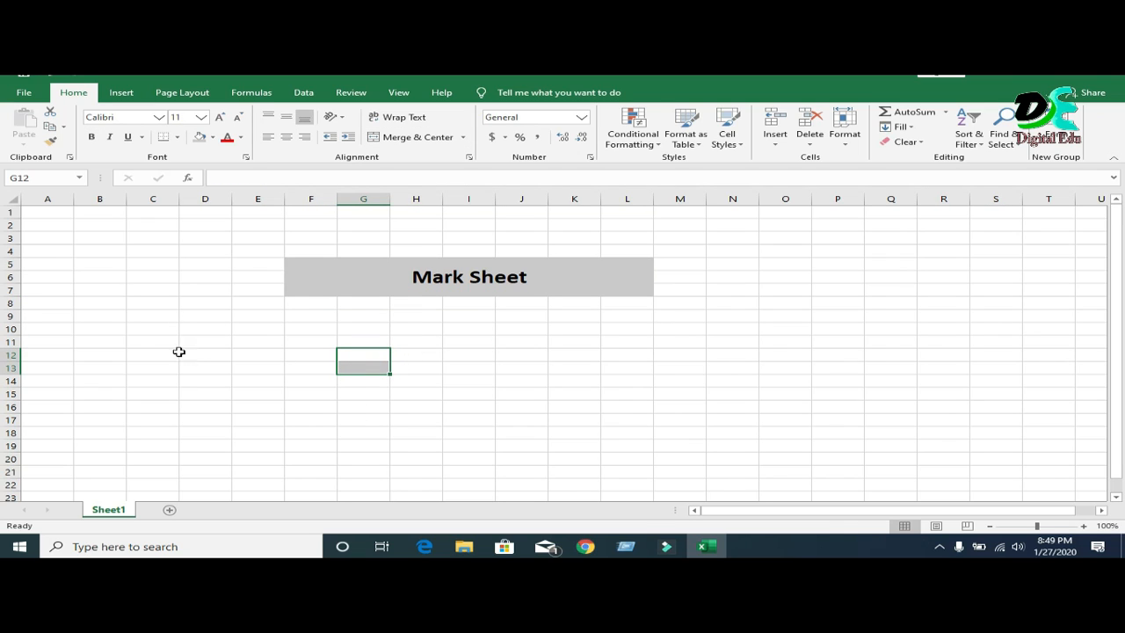
- Start the header row with Roll No in A9 and Name in B9
click(92, 327)
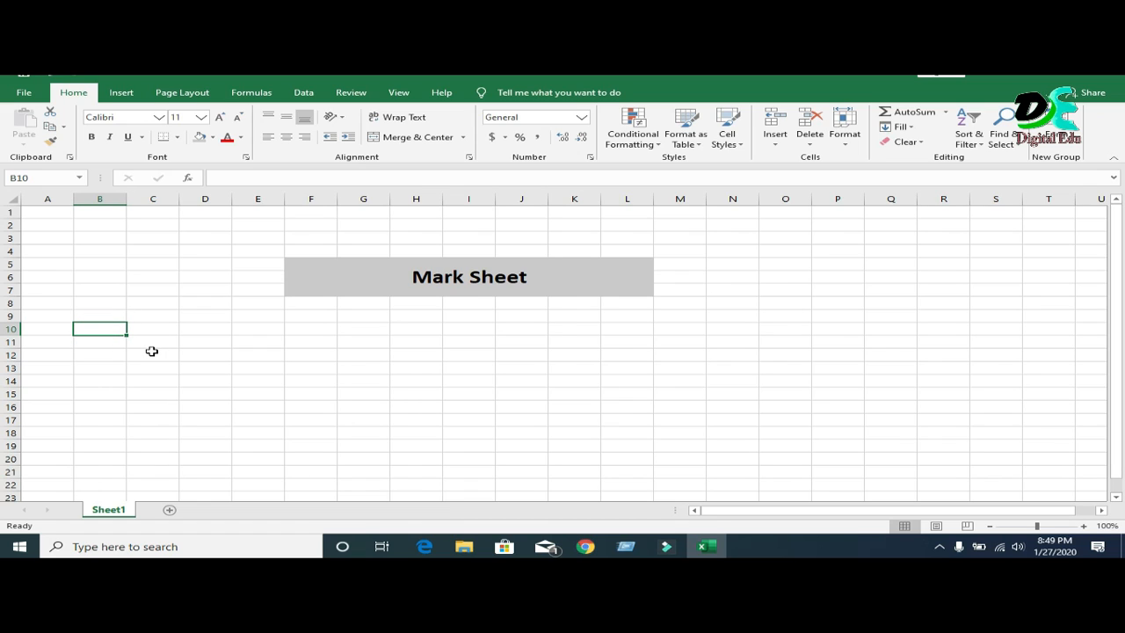
key(Left)
key(Up)
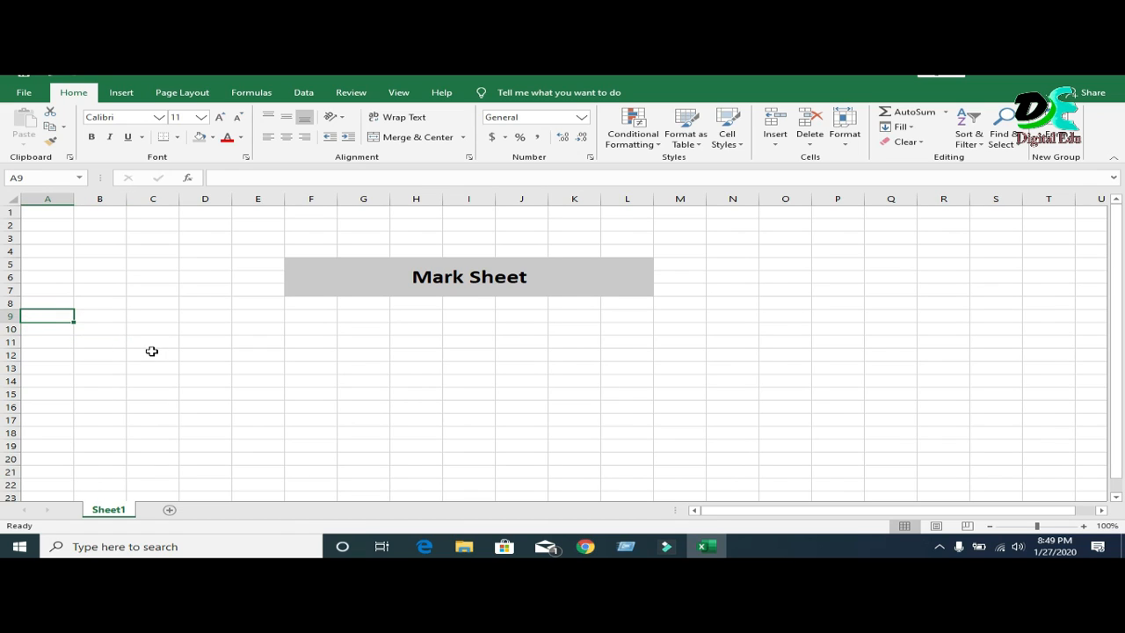
text(Roll )
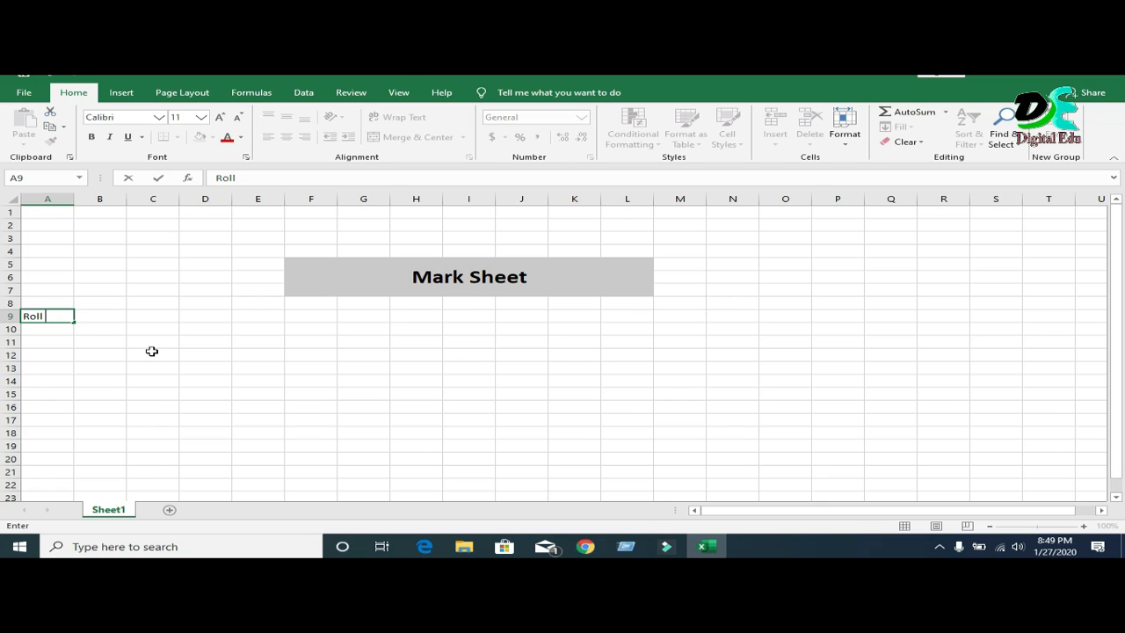
text(No)
key(Tab)
text(Name)
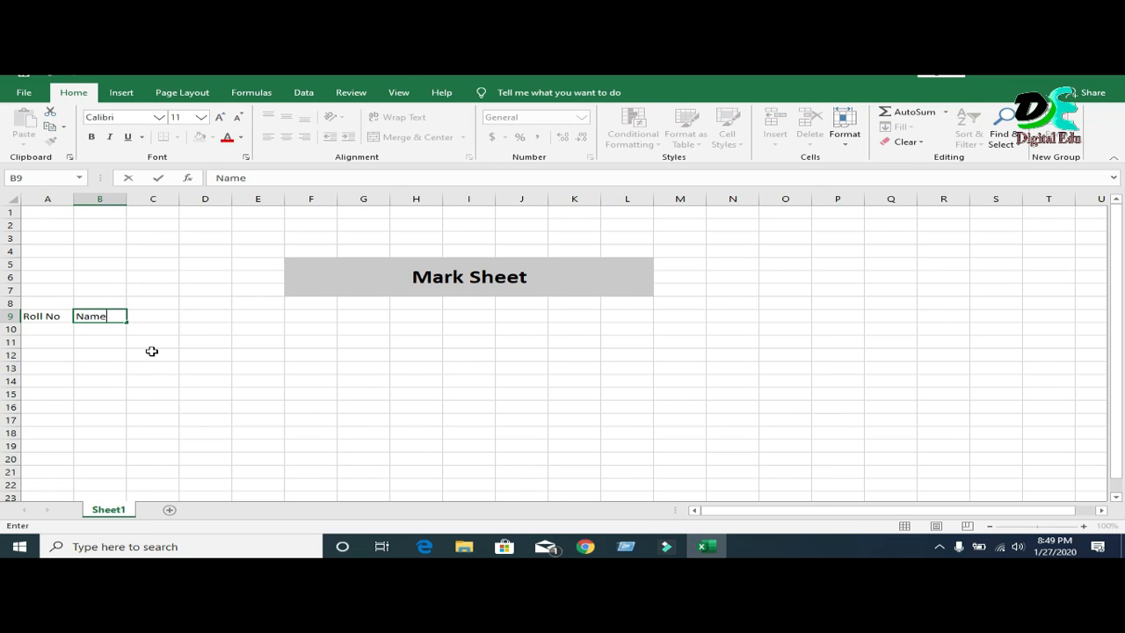
key(Tab)
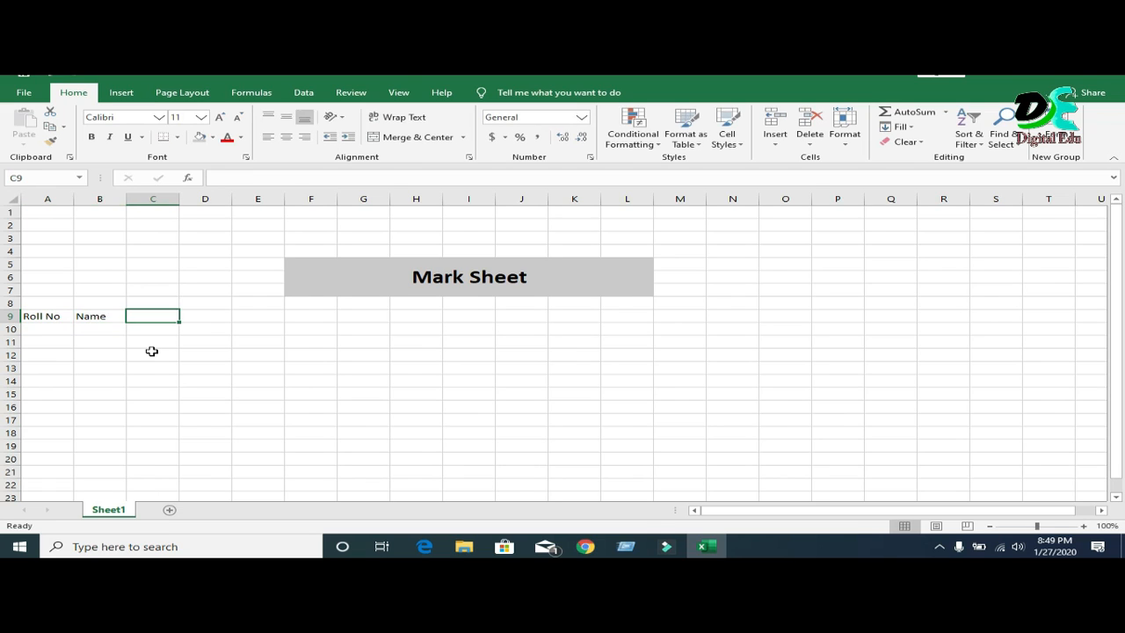
- Enter the column headings Bangla 1st in C9 and Bangla 2nd in D9
text(Ba)
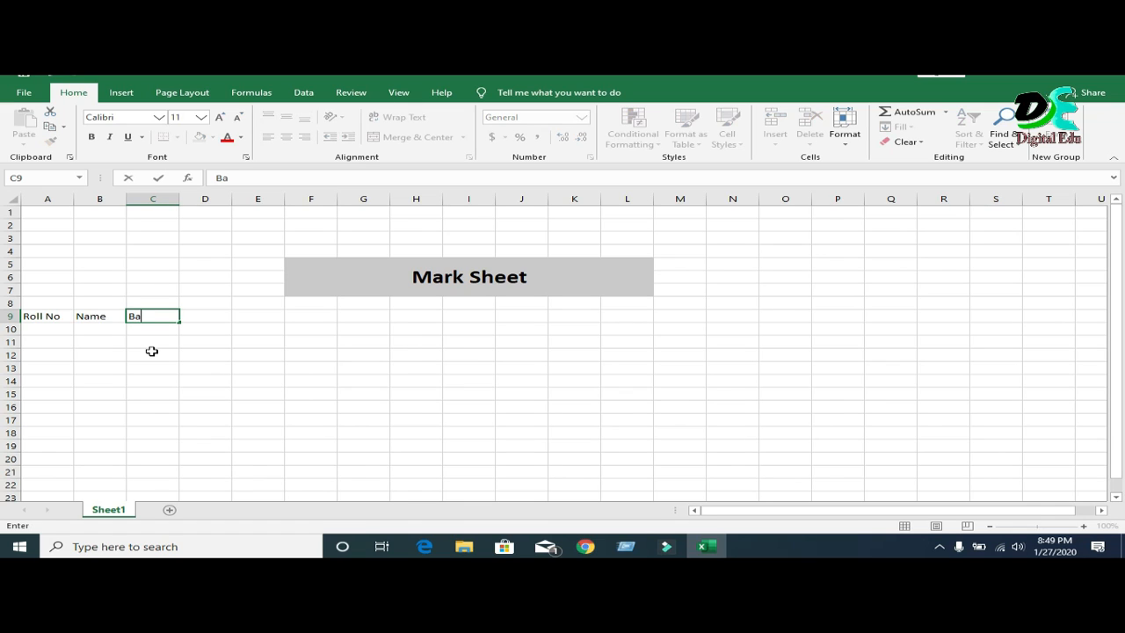
text(ngla 1st)
key(Tab)
text(Ban)
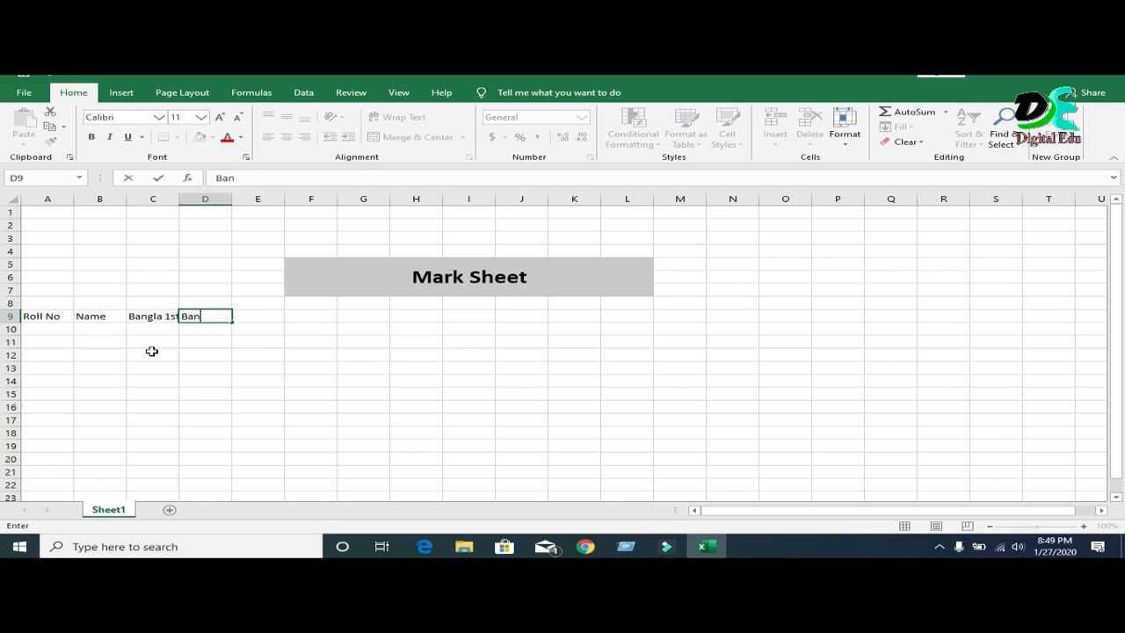
text(gla 2nd)
key(Tab)
- Enter the column headings Eng-1st in E9 and Eng-2 in F9
text(En)
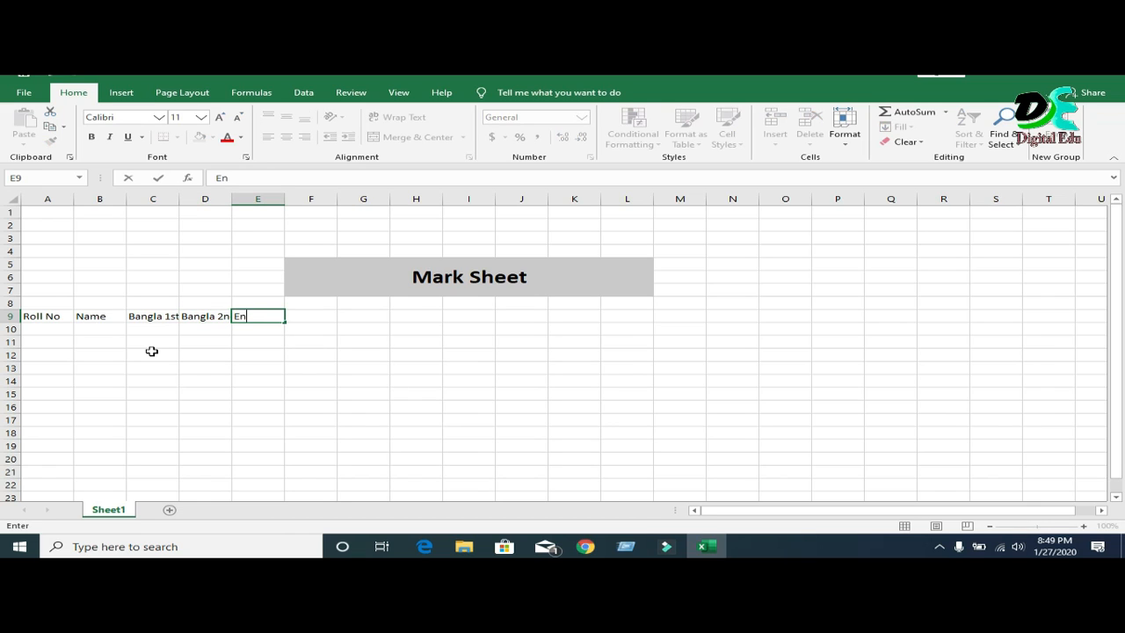
text(f)
key(BackSpace)
text(g-1st)
key(Tab)
text(E)
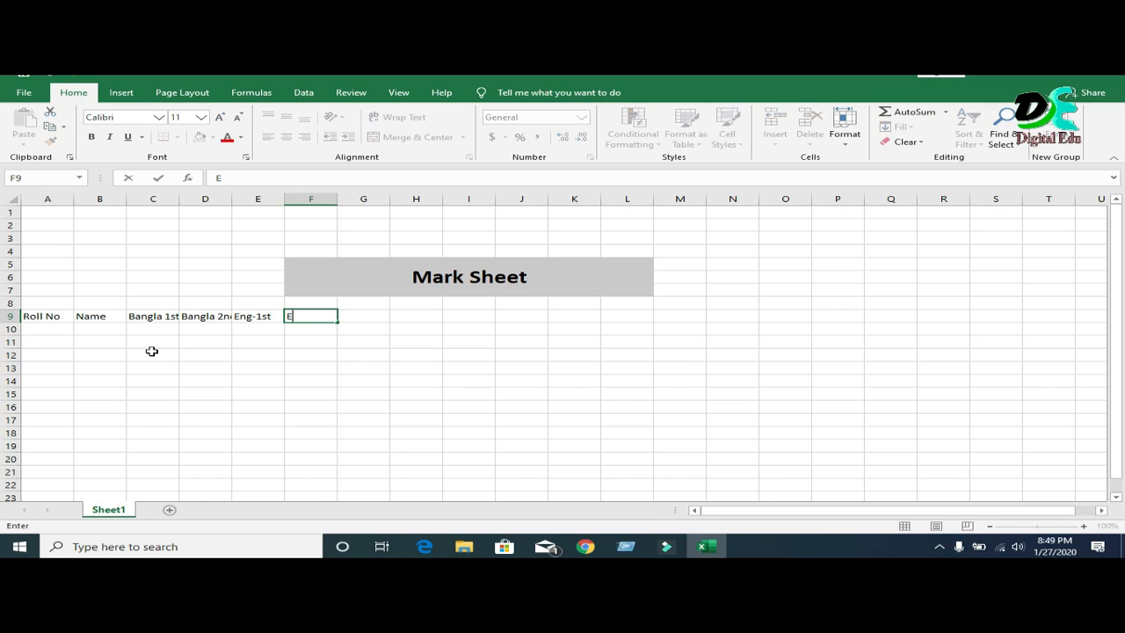
text(ng-2)
key(Tab)
- Enter the column headings Math in G9 and Science in H9
text(Mat)
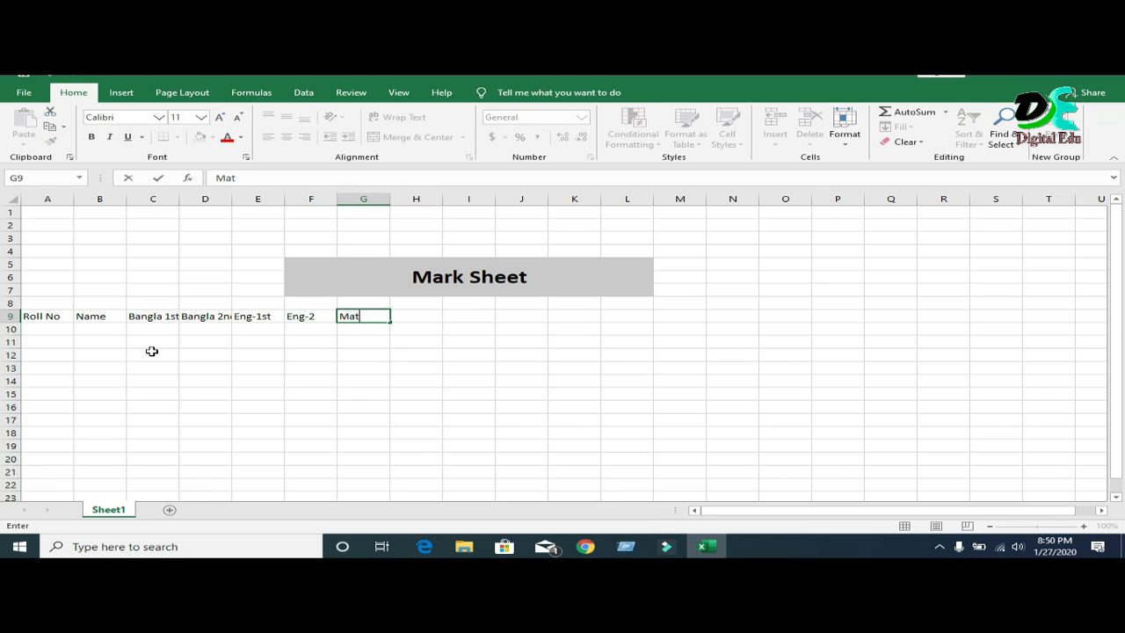
text(h)
key(Tab)
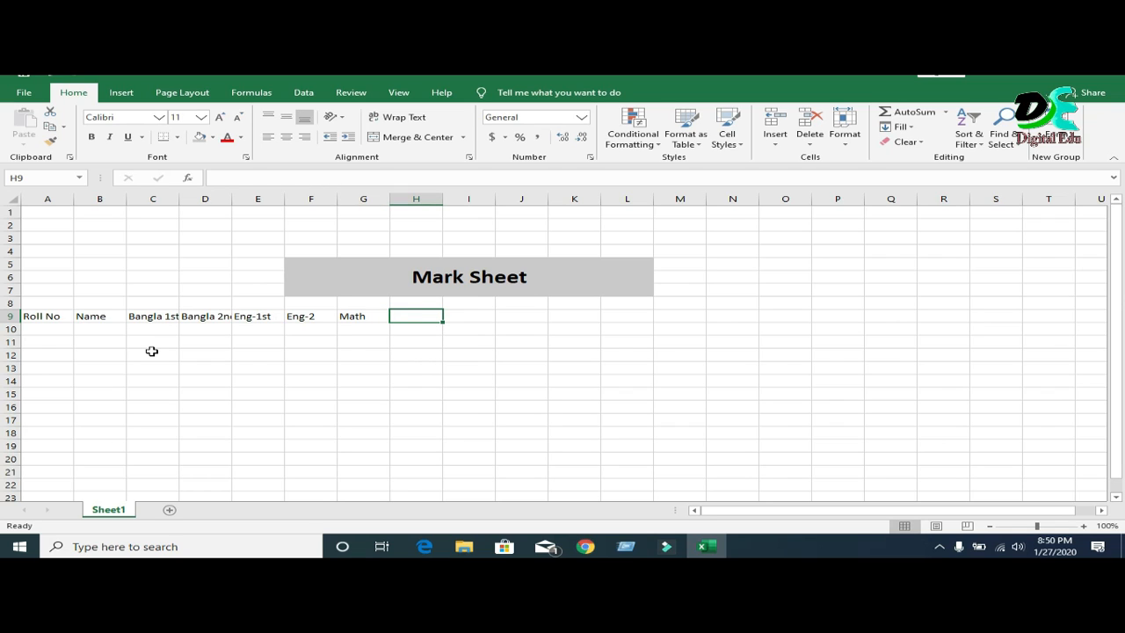
text(Scie)
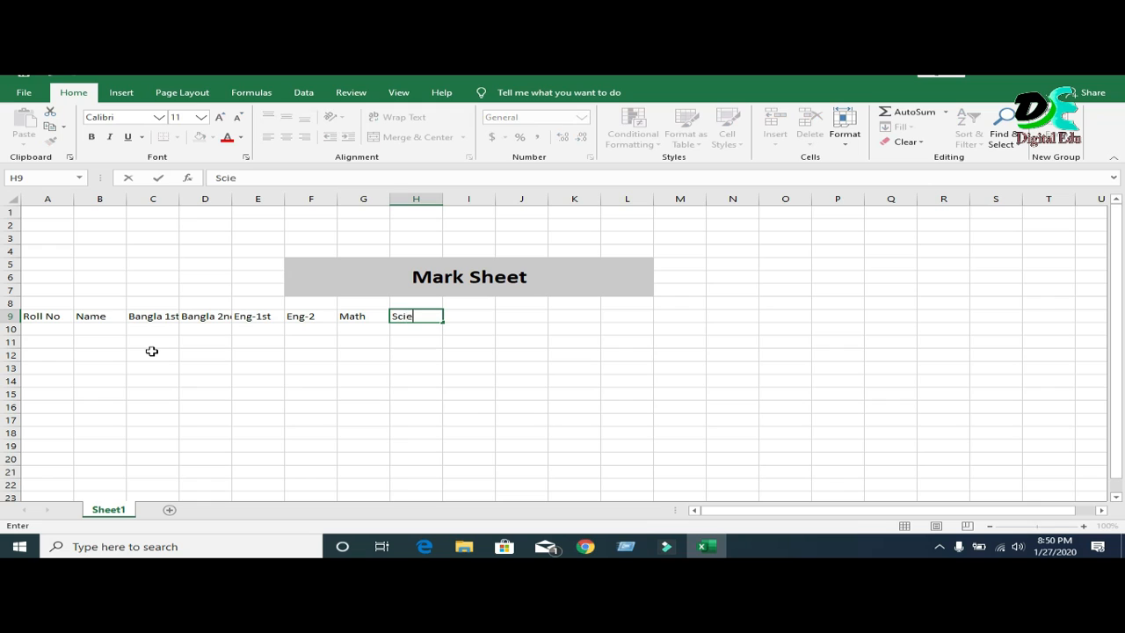
text(nce)
key(Tab)
- Enter the column headings S.Science in I9 and Religion in J9
text(S)
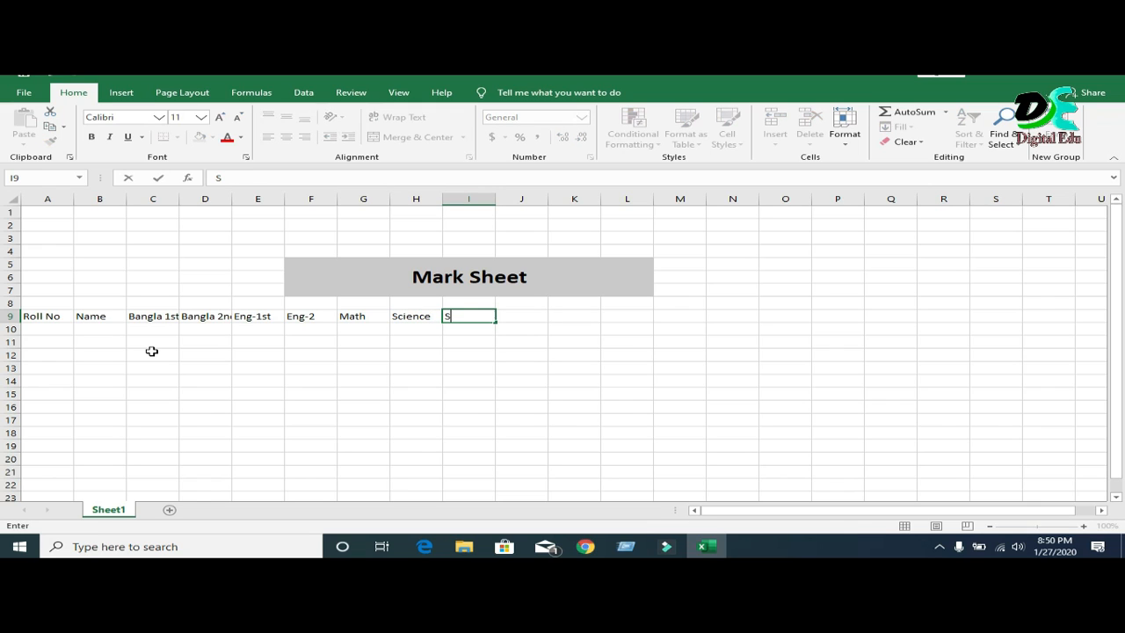
text(.Science)
key(Tab)
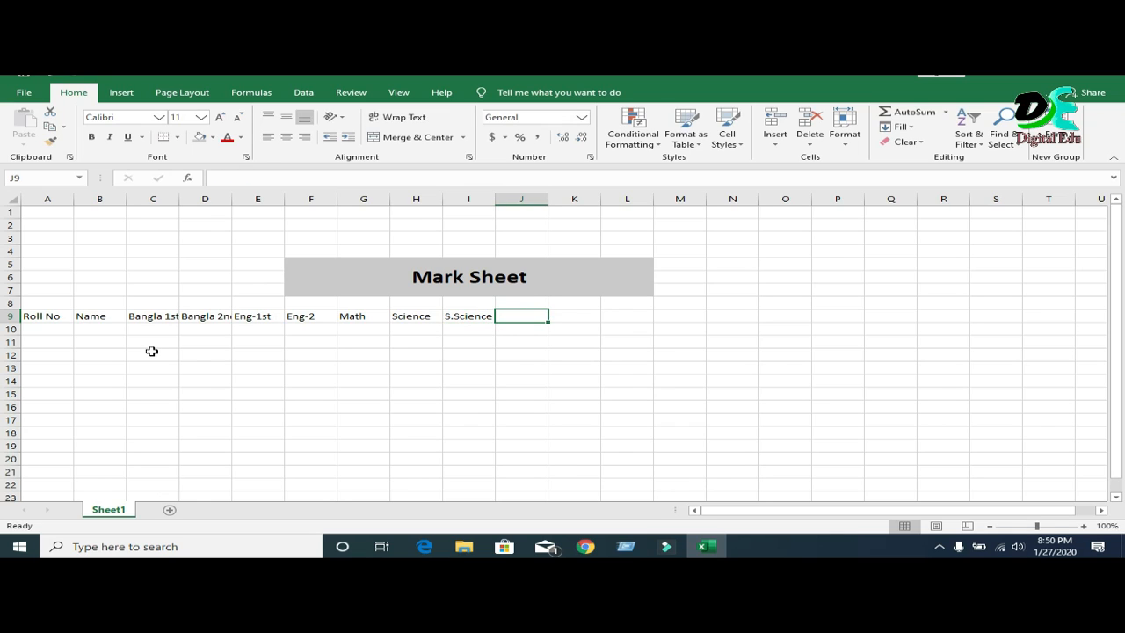
text(Rel)
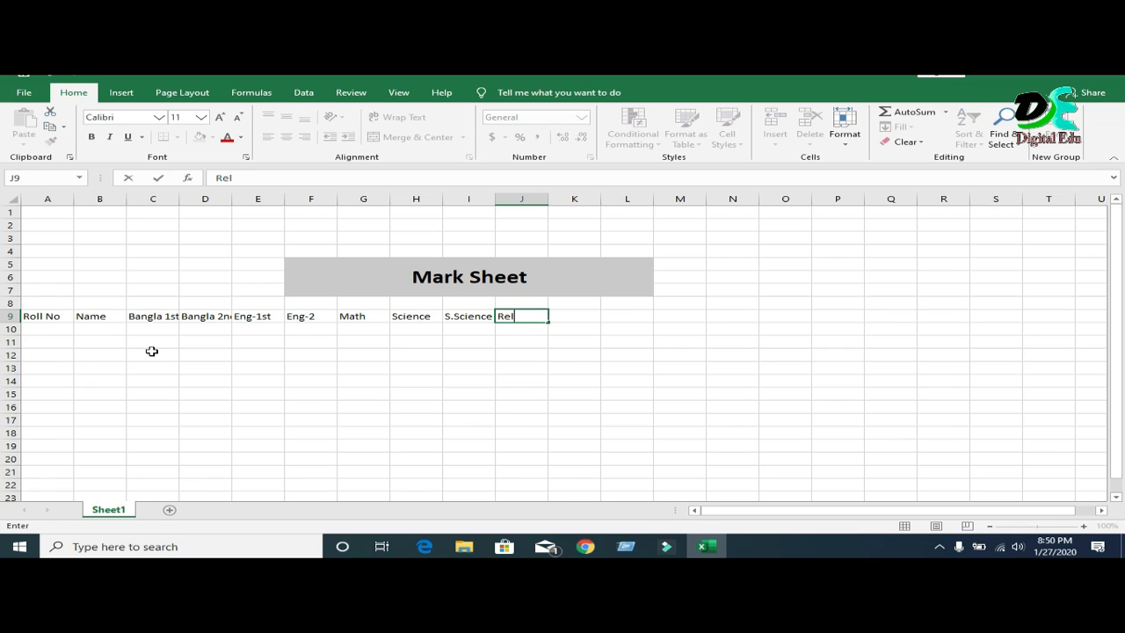
text(igion)
key(Tab)
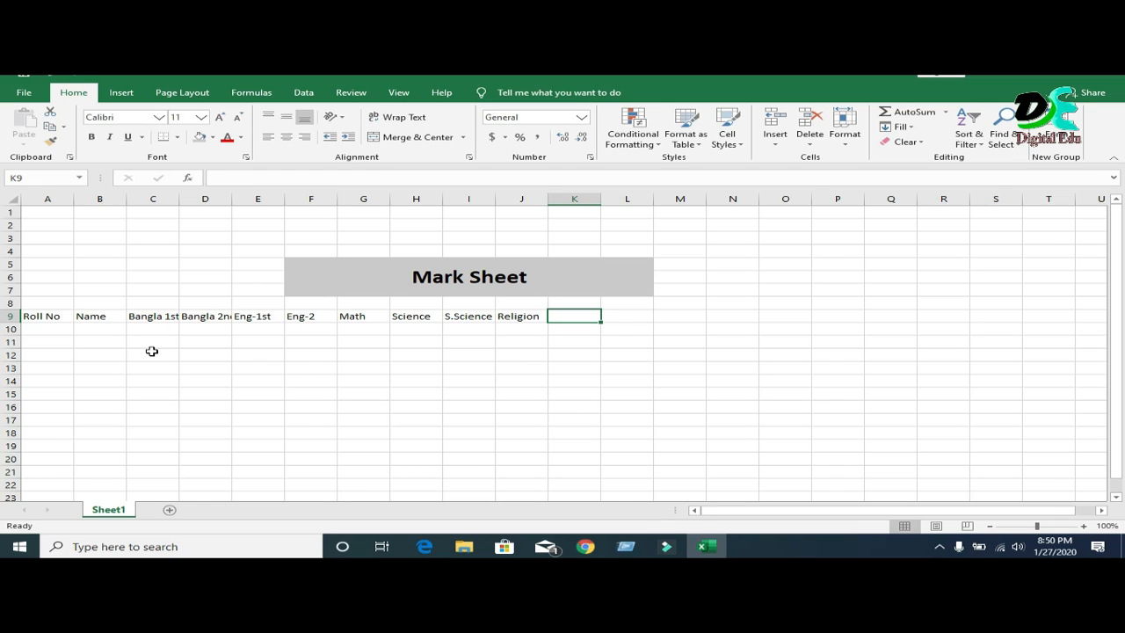
- Fit the widths of columns C, D, E, F and H to their headings
drag(180, 197, 184, 198)
double_click(235, 193)
double_click(296, 197)
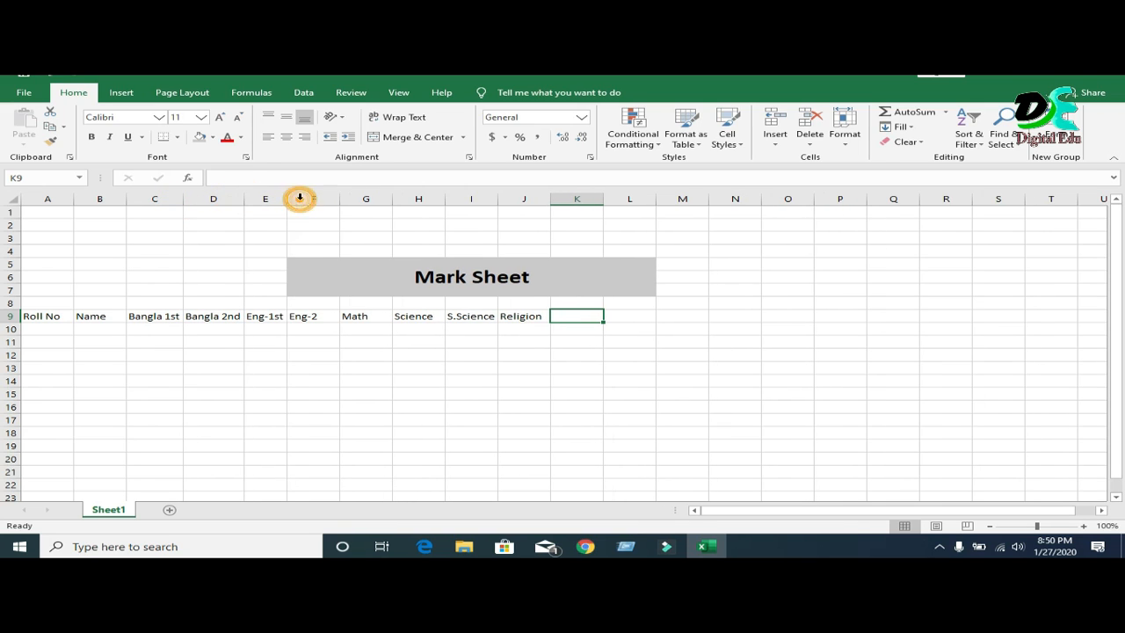
double_click(341, 199)
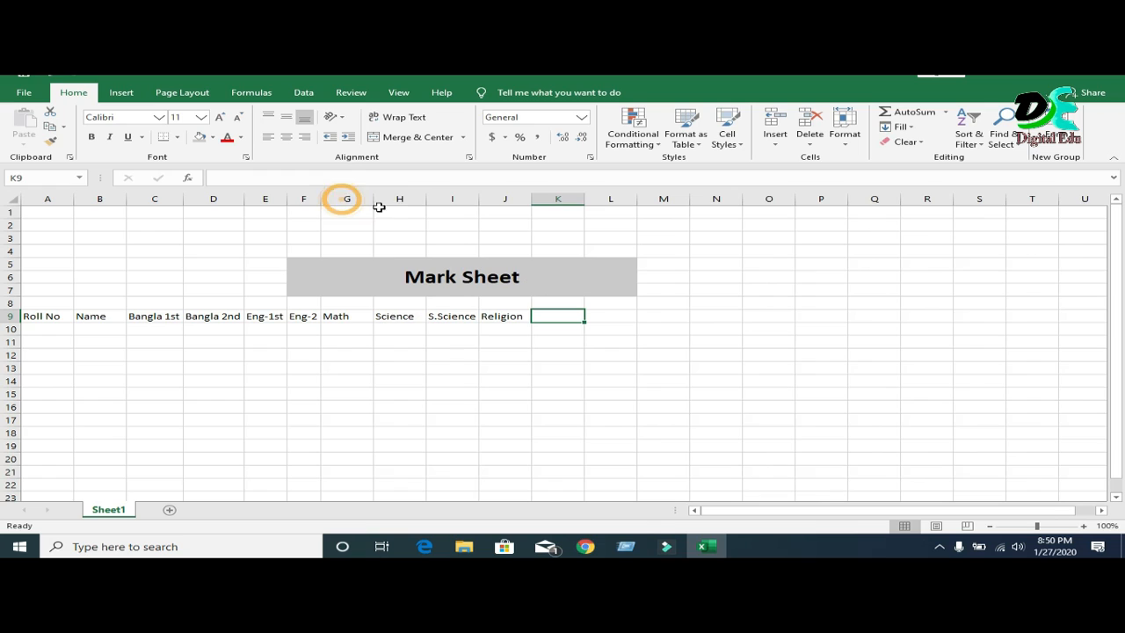
double_click(426, 198)
click(579, 366)
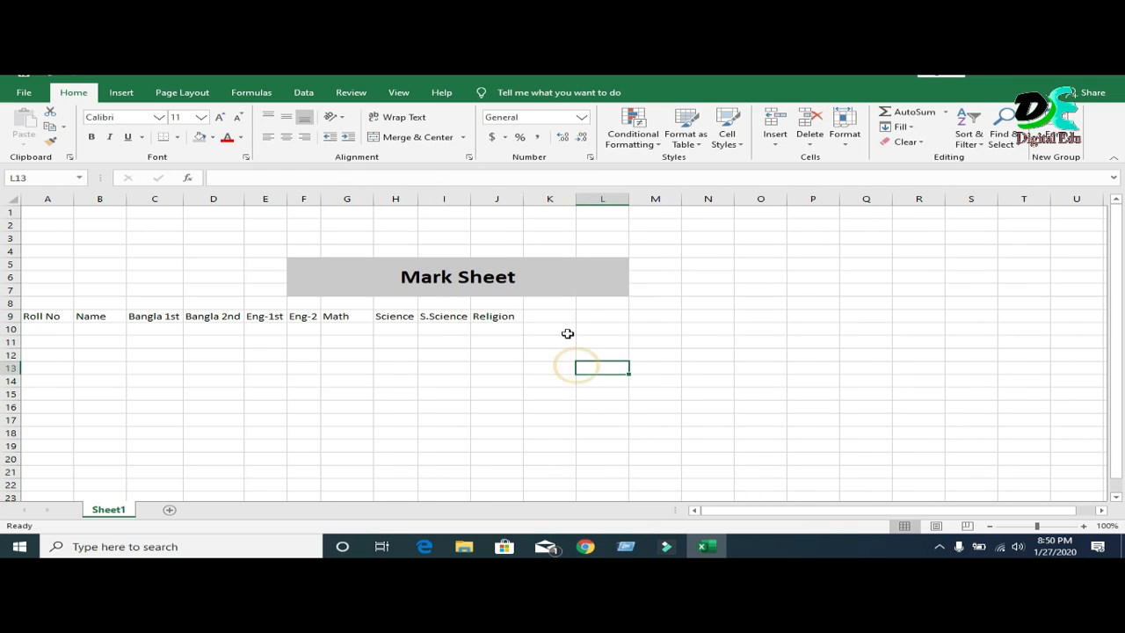
- Enter the column headings Total in K9 and Maximum in L9
click(551, 317)
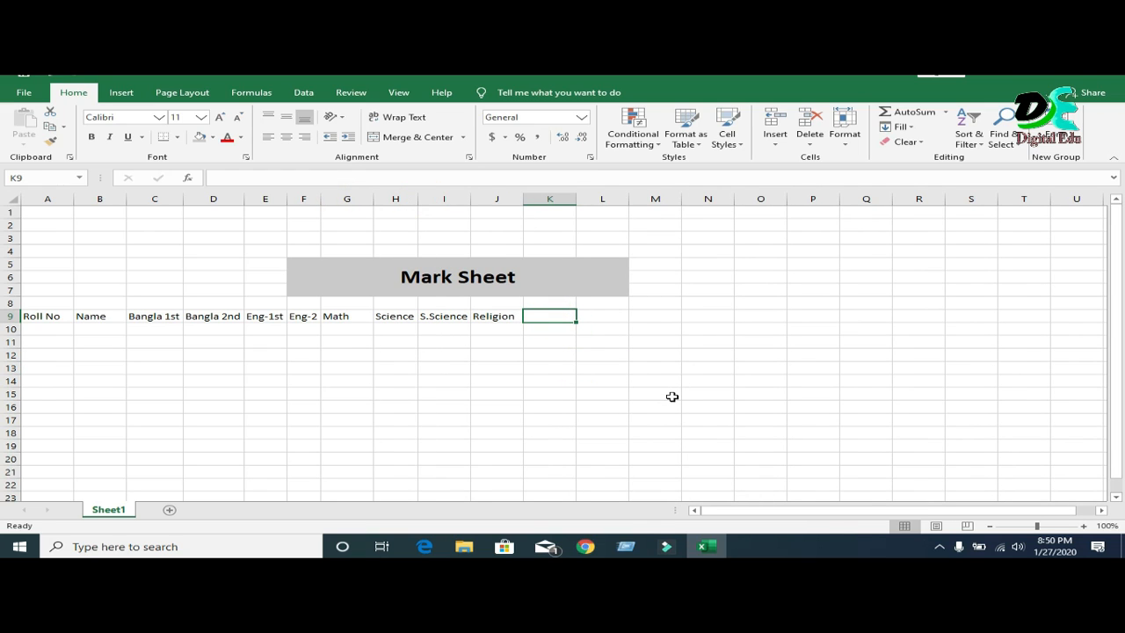
text(Tota)
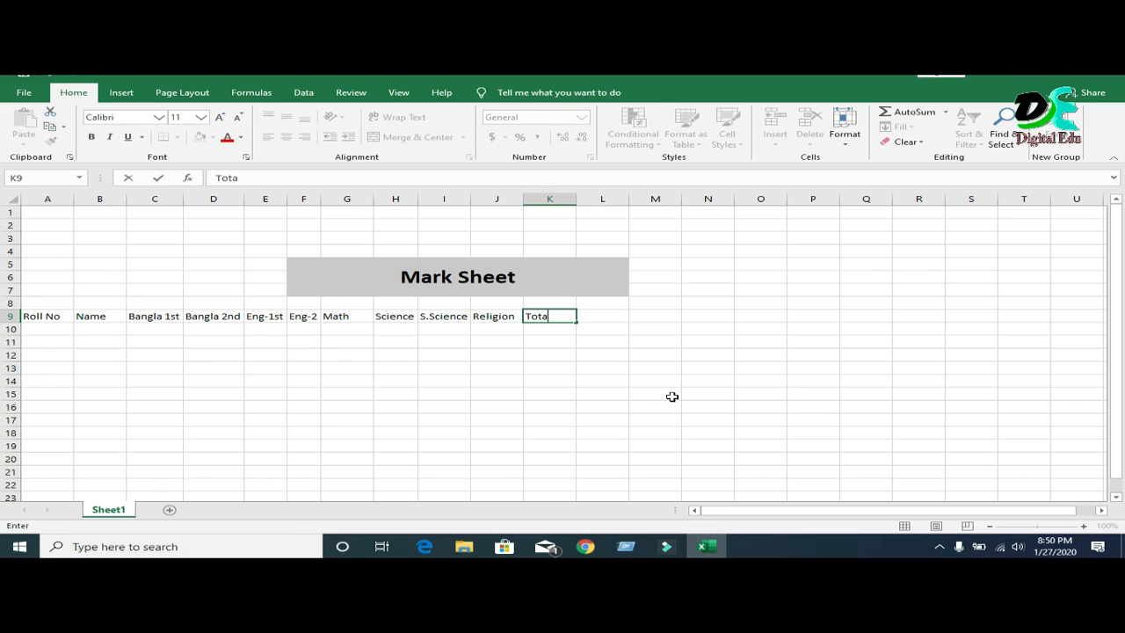
text(l)
key(Tab)
text(Ma)
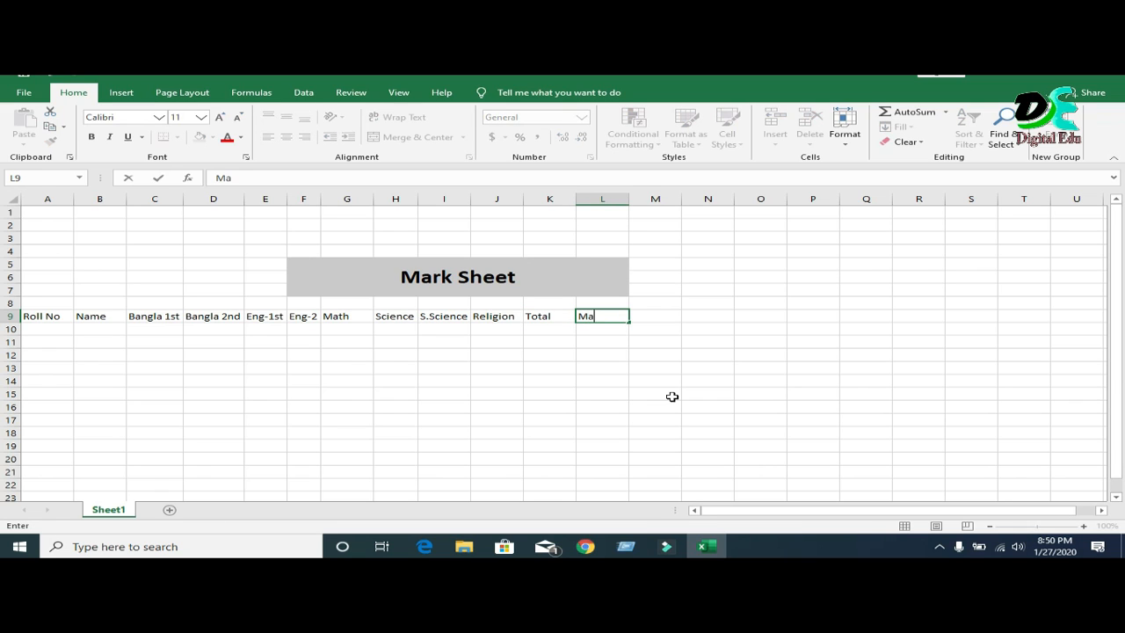
text(ximum)
key(Tab)
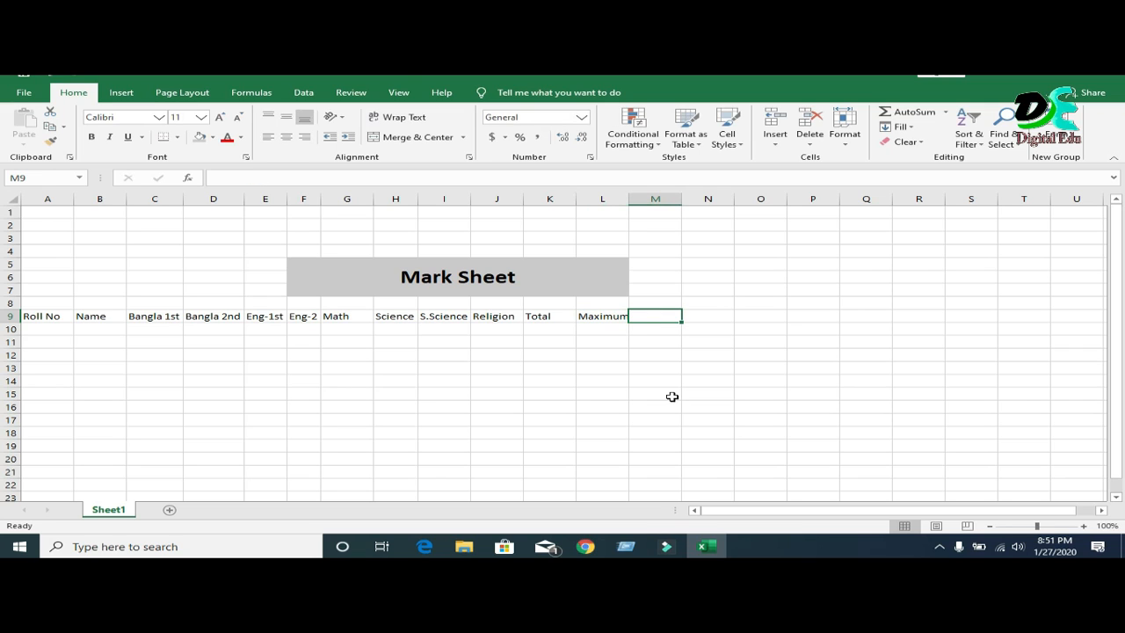
- Enter the column headings Minimum in M9 and Average in N9
text(Minimum)
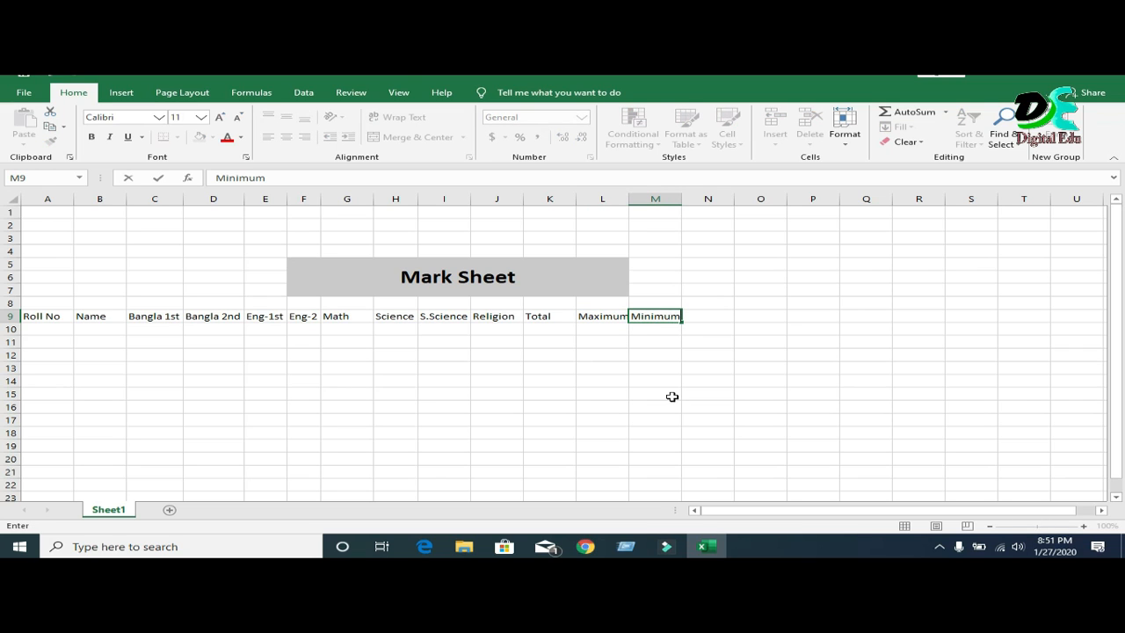
key(Tab)
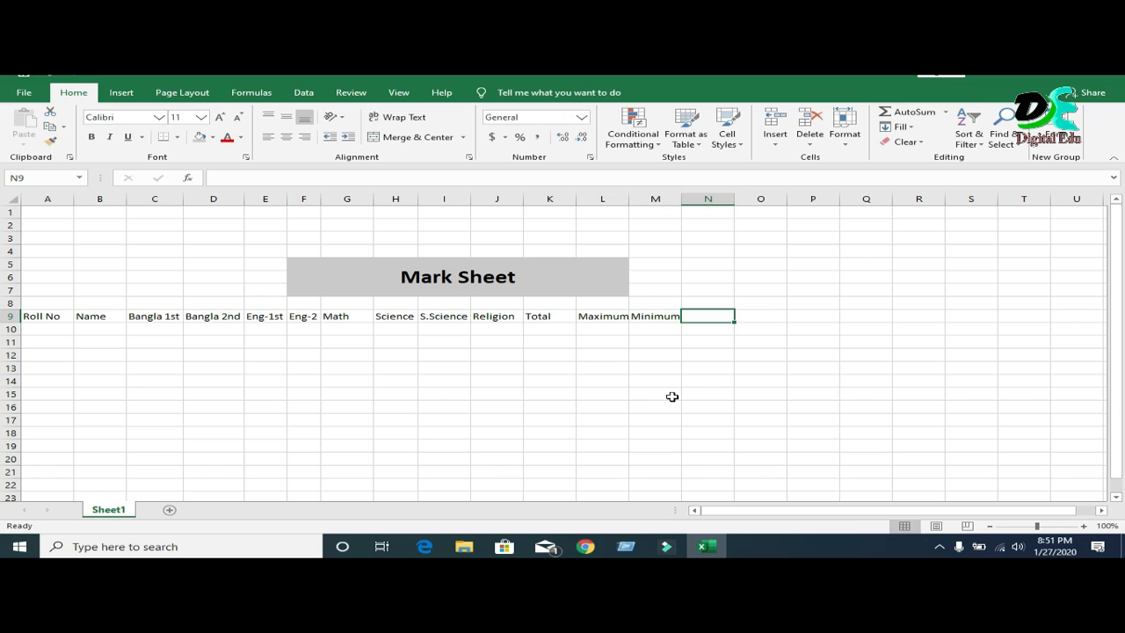
text(Averag)
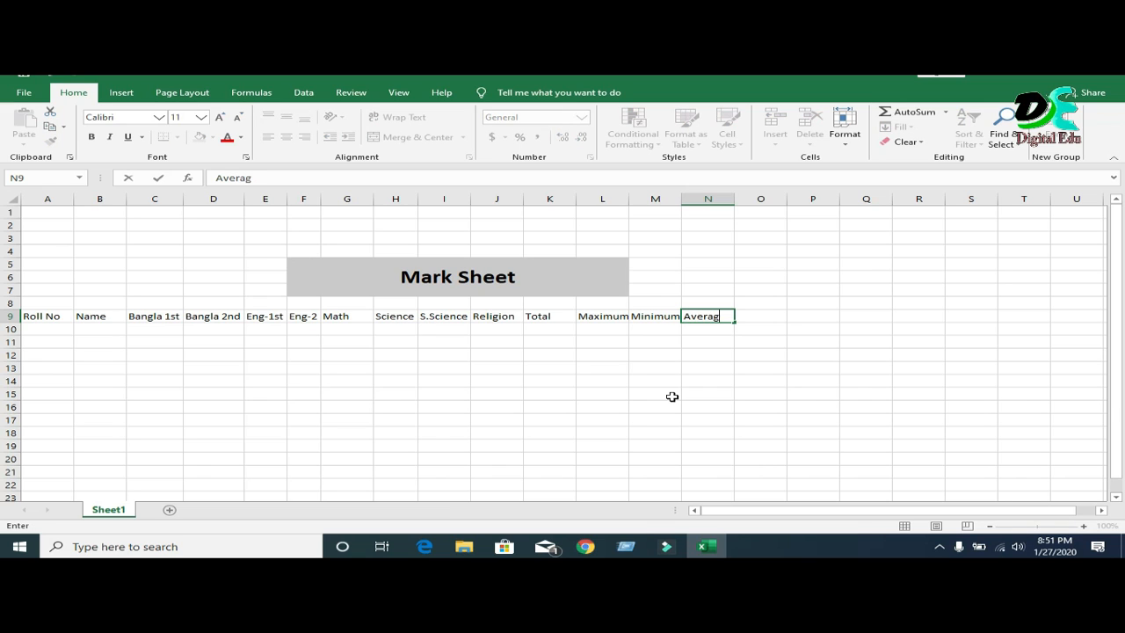
text(e)
key(Tab)
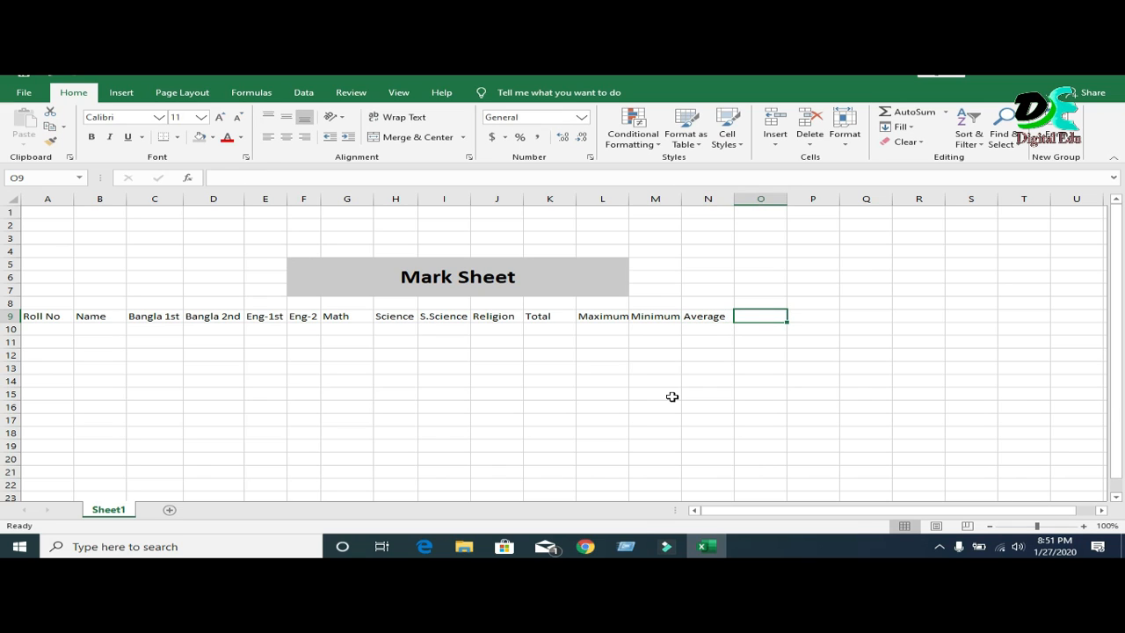
- Enter the column headings Gpa in O9 and Status in P9, and fit the widths of columns L and M to their headings
text(G)
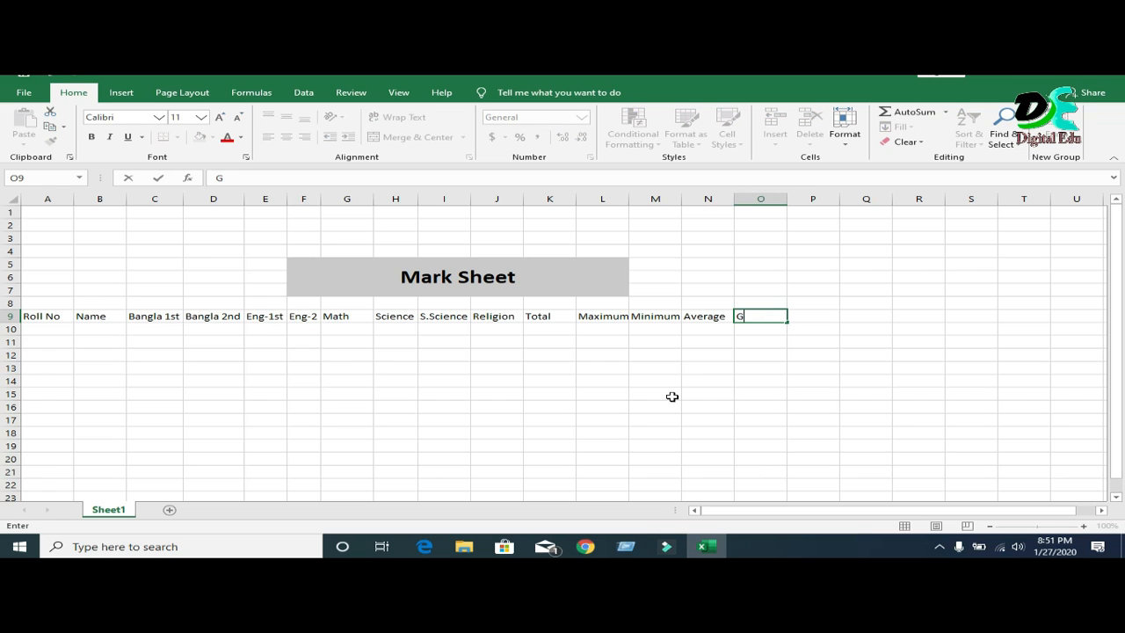
text(pa)
key(Tab)
text(S)
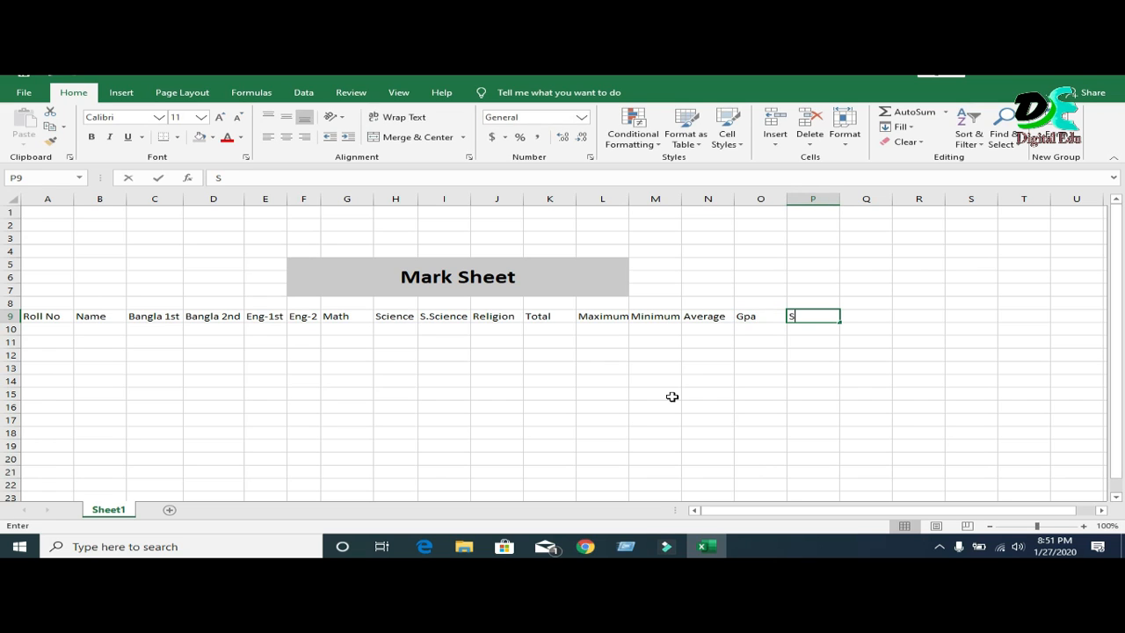
text(tatus)
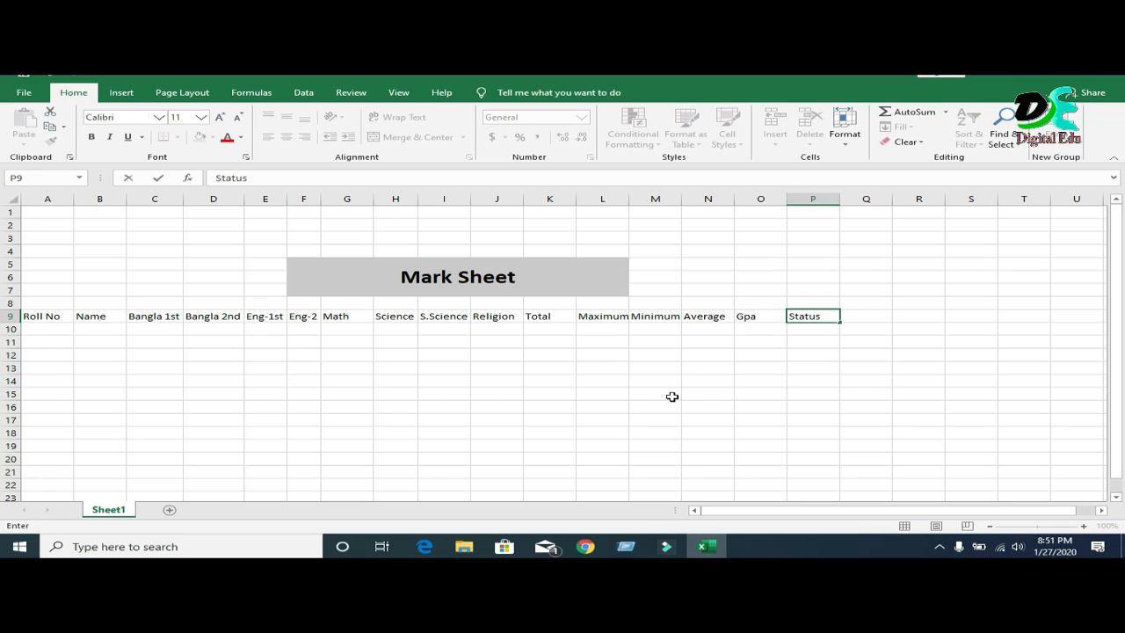
click(691, 382)
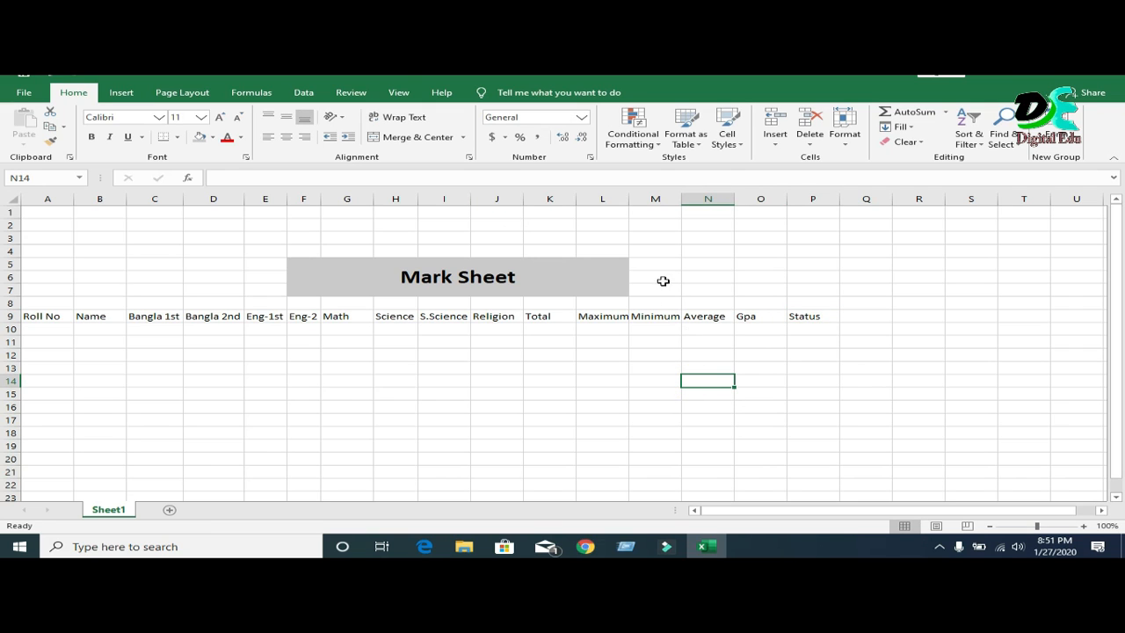
double_click(629, 198)
double_click(684, 199)
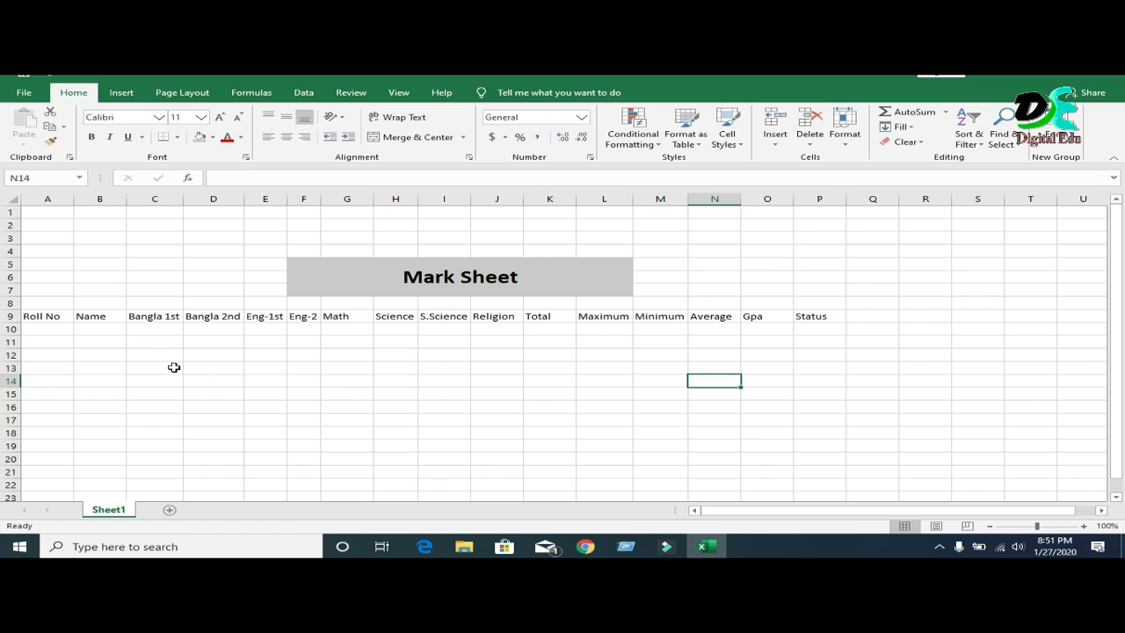
- Fill the Roll No column with the number series 1 to 8 in A10:A17
click(48, 328)
text(1)
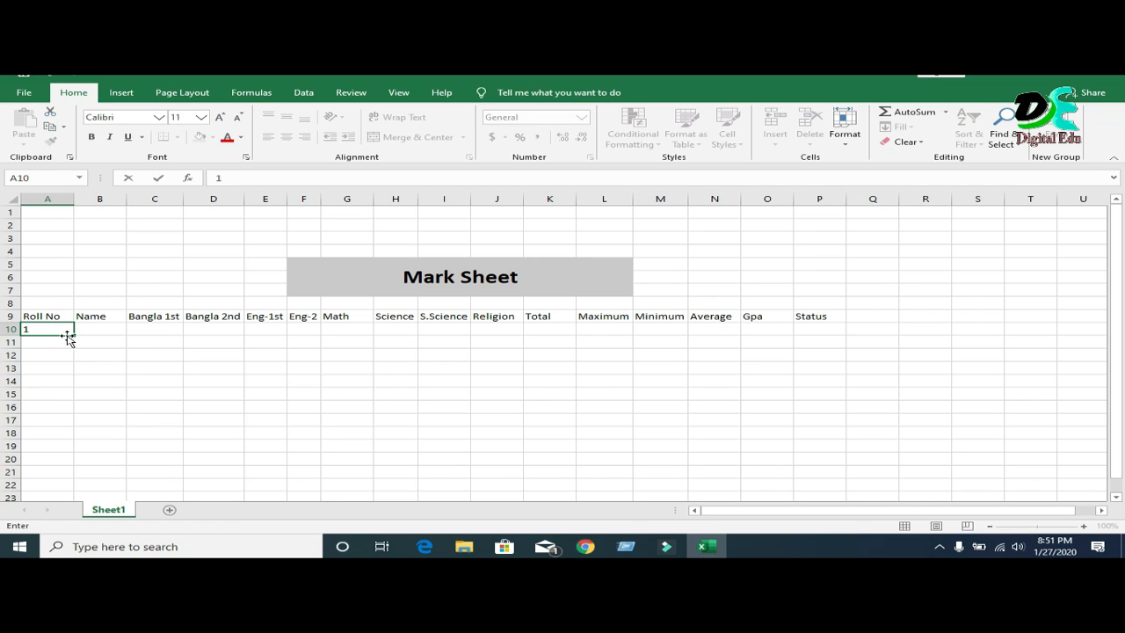
drag(74, 334, 86, 428)
click(112, 465)
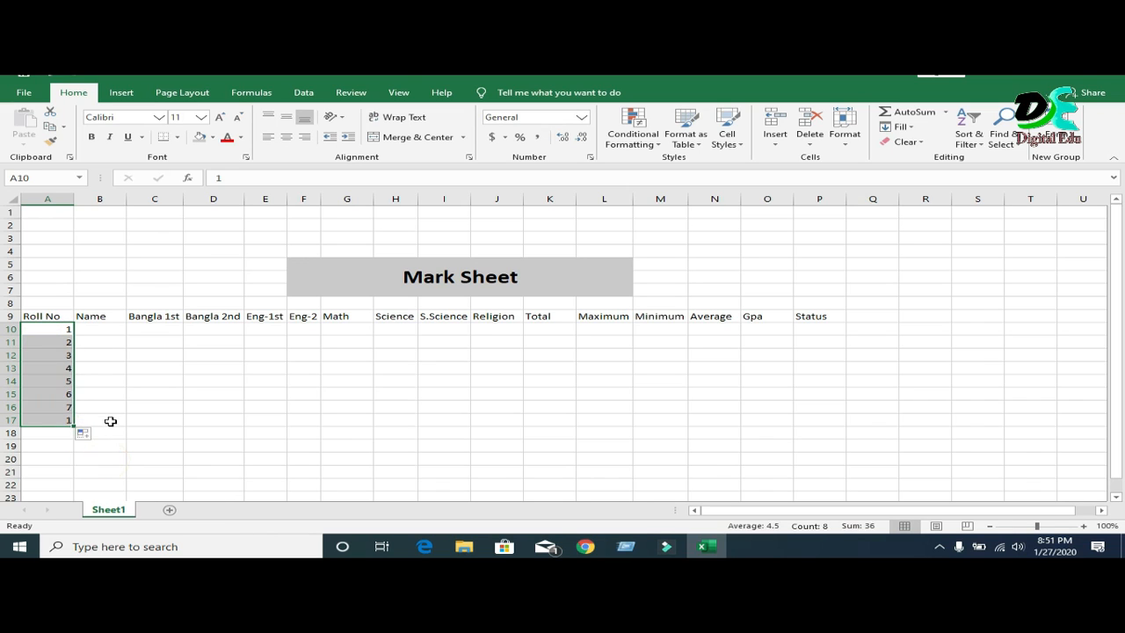
click(101, 420)
- Enter the first student's name in B10 and the Bangla marks 89 in C10 and 88 in D10
click(93, 328)
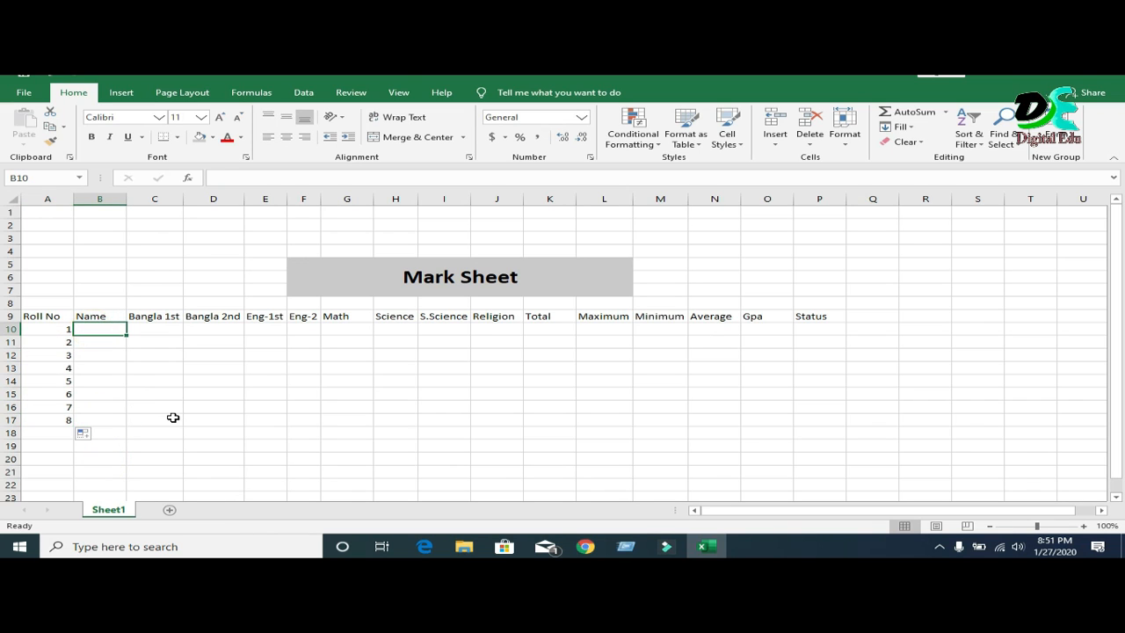
text(Abir)
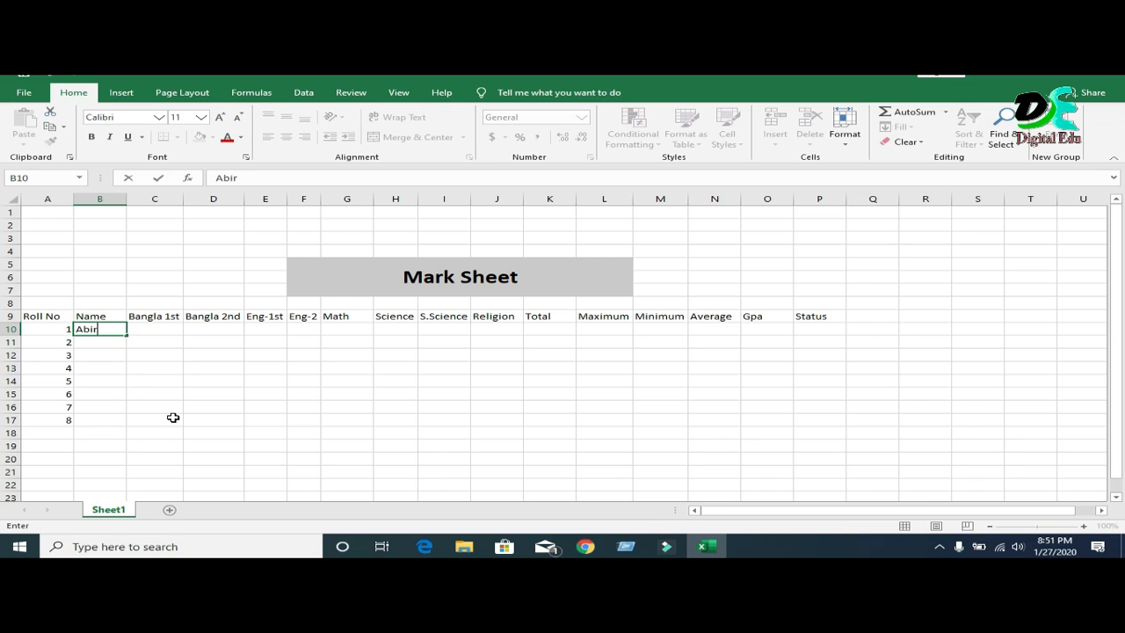
key(Tab)
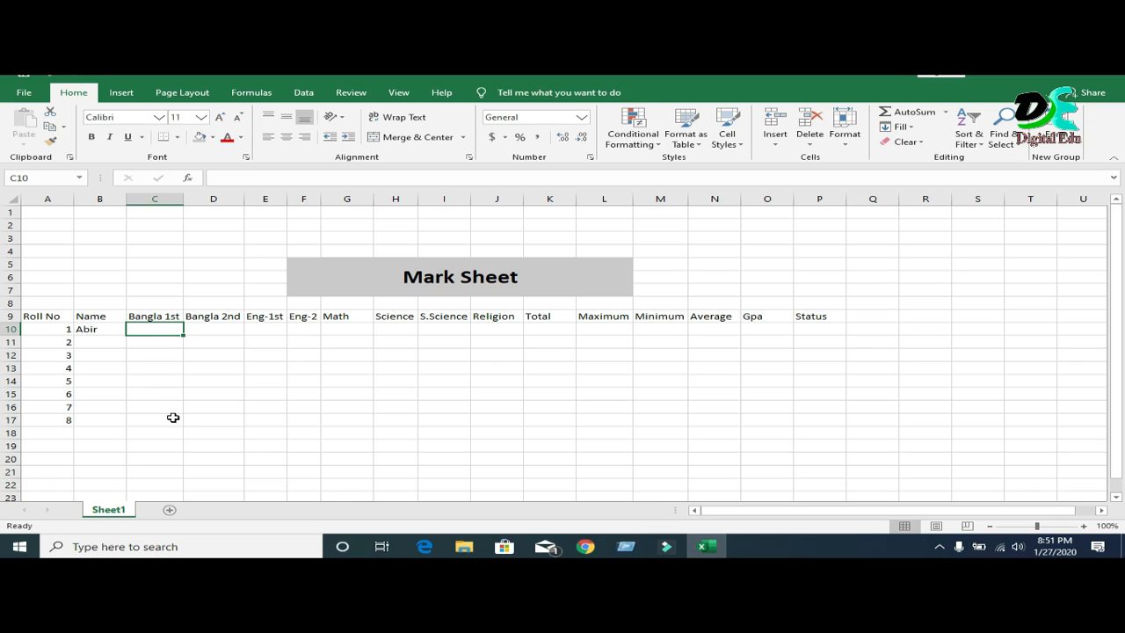
text(89)
key(Tab)
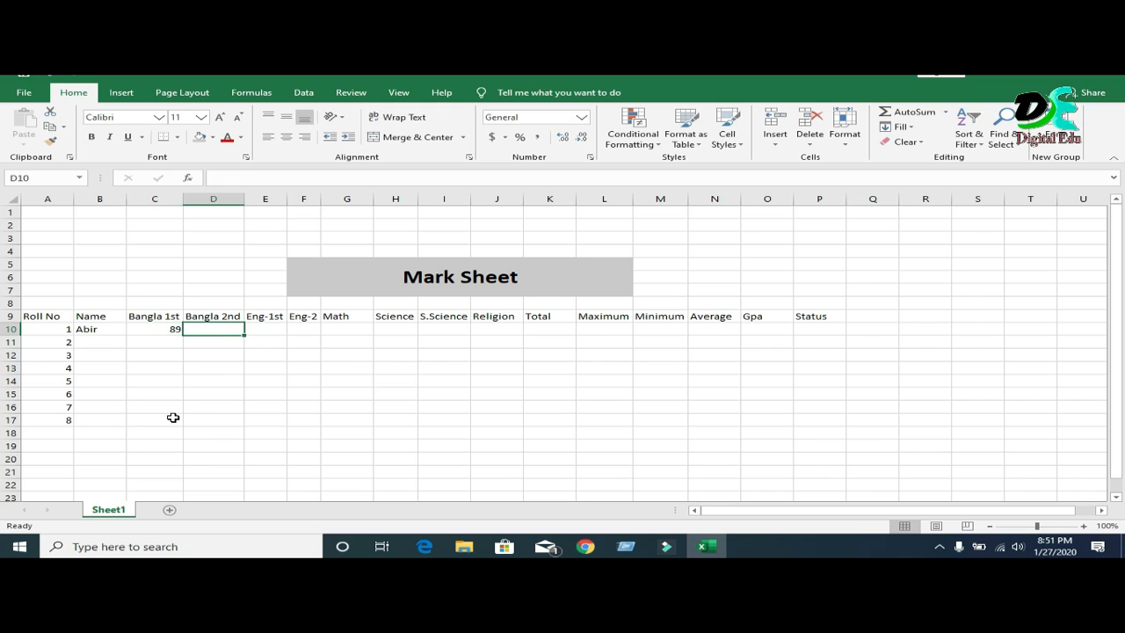
text(88)
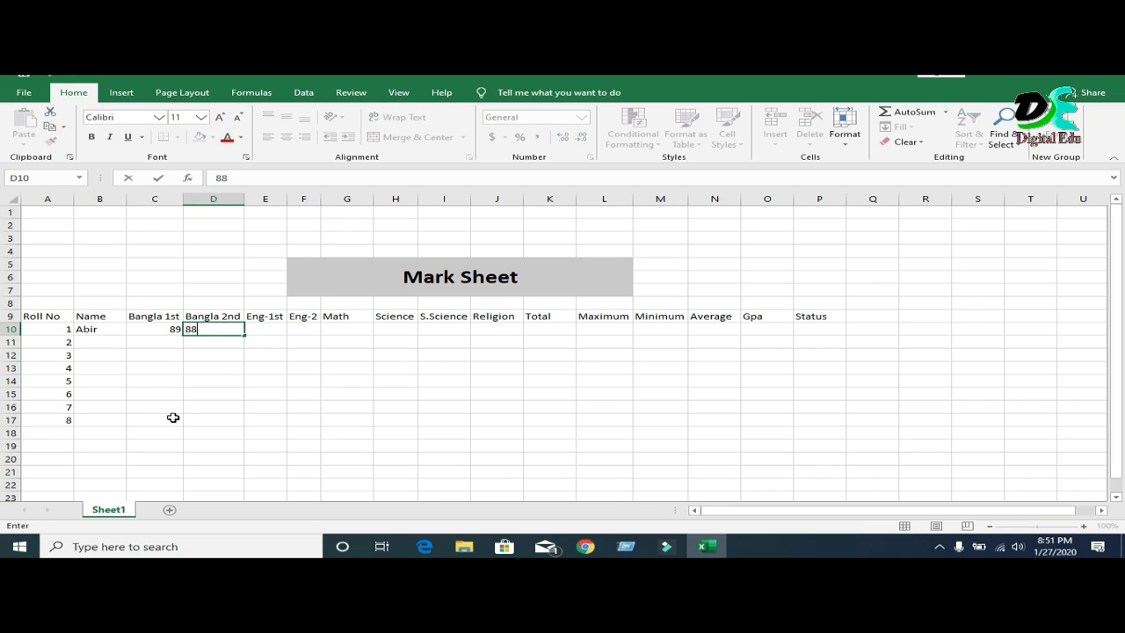
key(Tab)
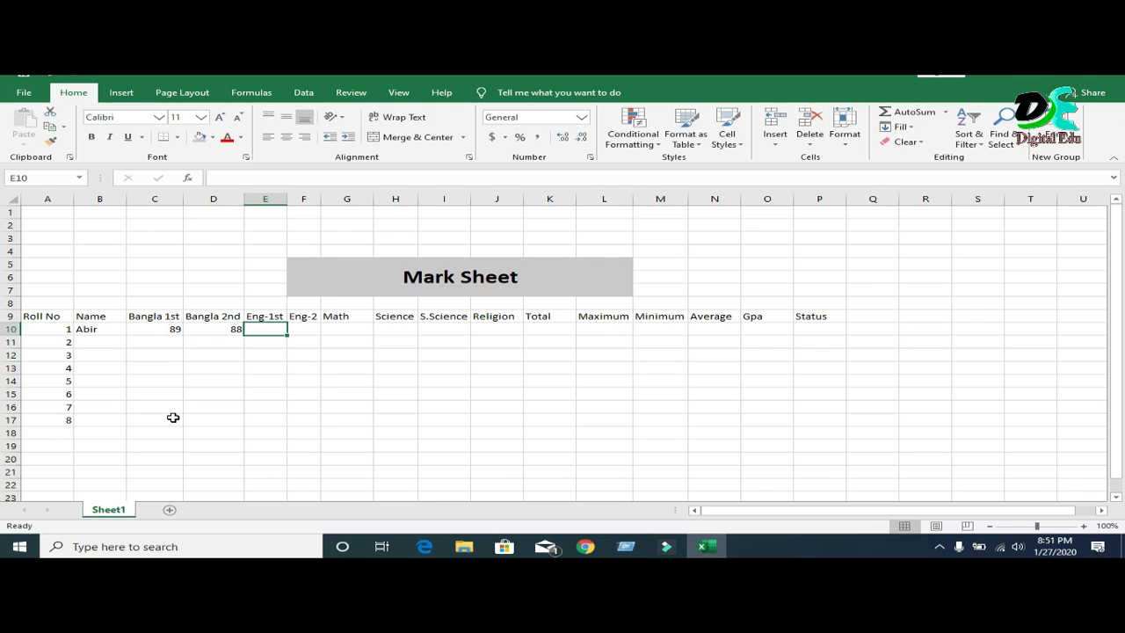
- Enter the first student's marks 74 in E10, 66 in F10 and 80 in G10
text(74)
key(Tab)
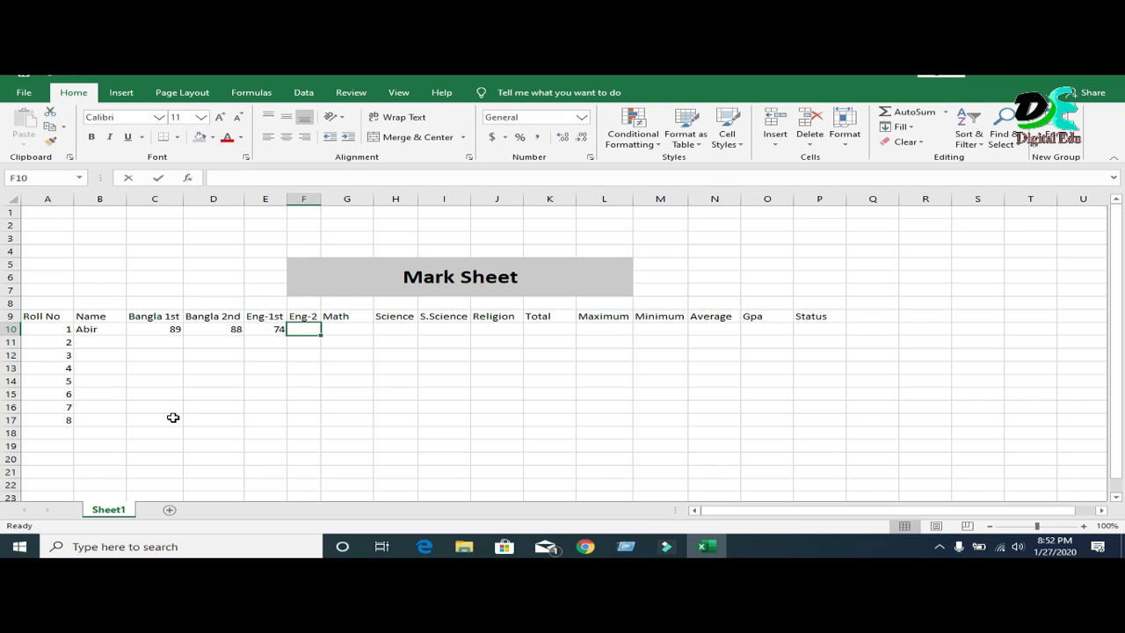
text(66)
key(Tab)
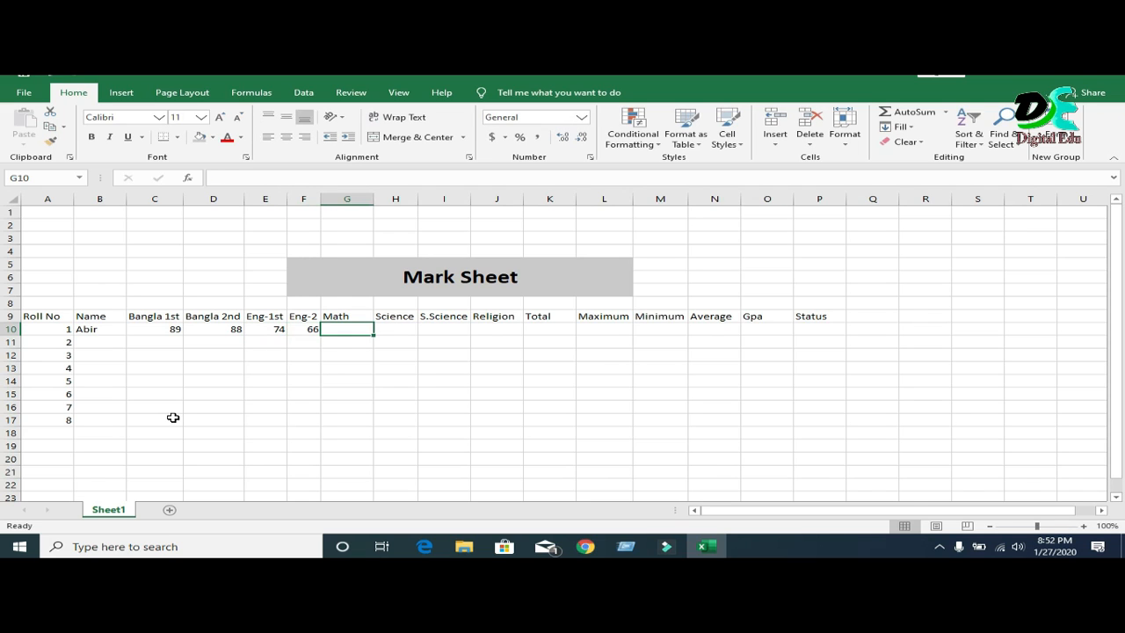
text(80)
key(Tab)
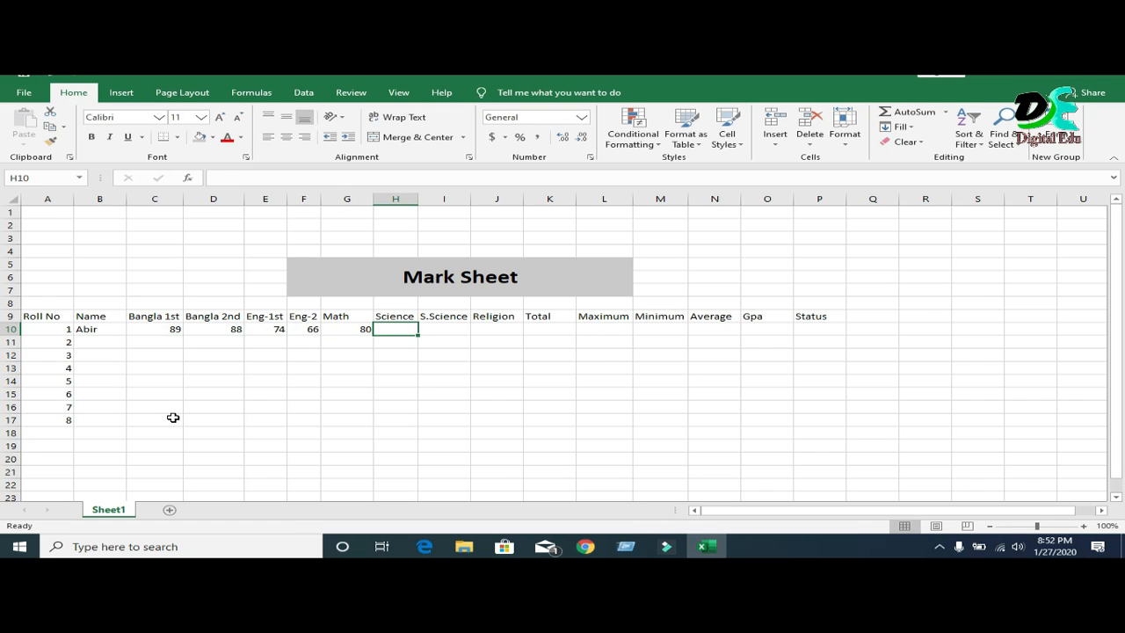
- Enter the first student's marks 65 in H10, 77 in I10 and 90 in J10
text(65)
key(Tab)
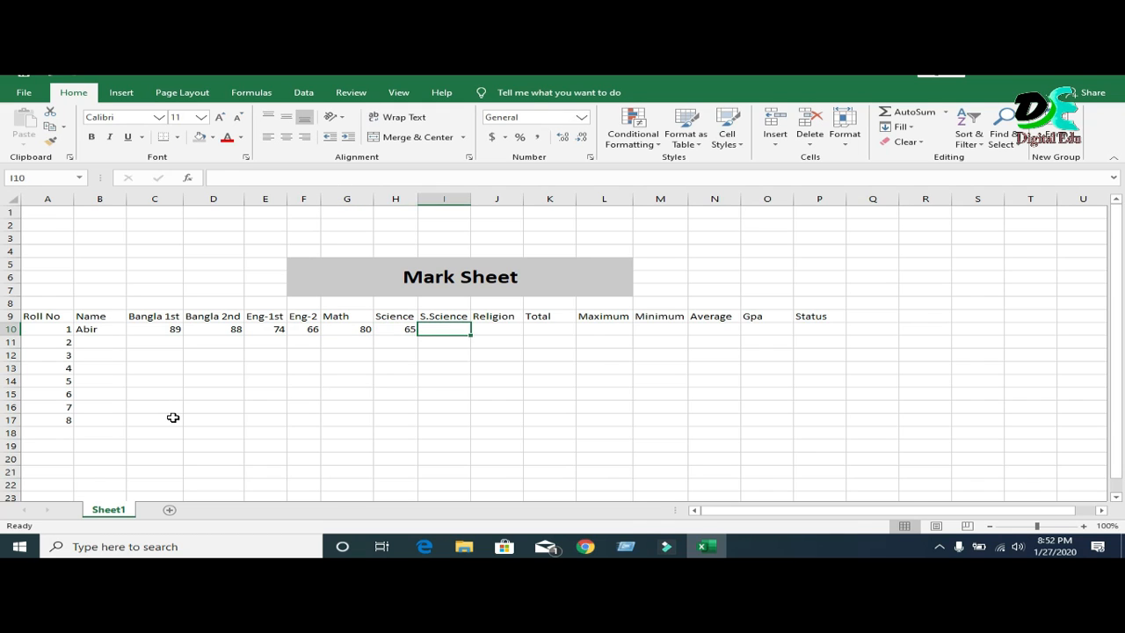
text(77)
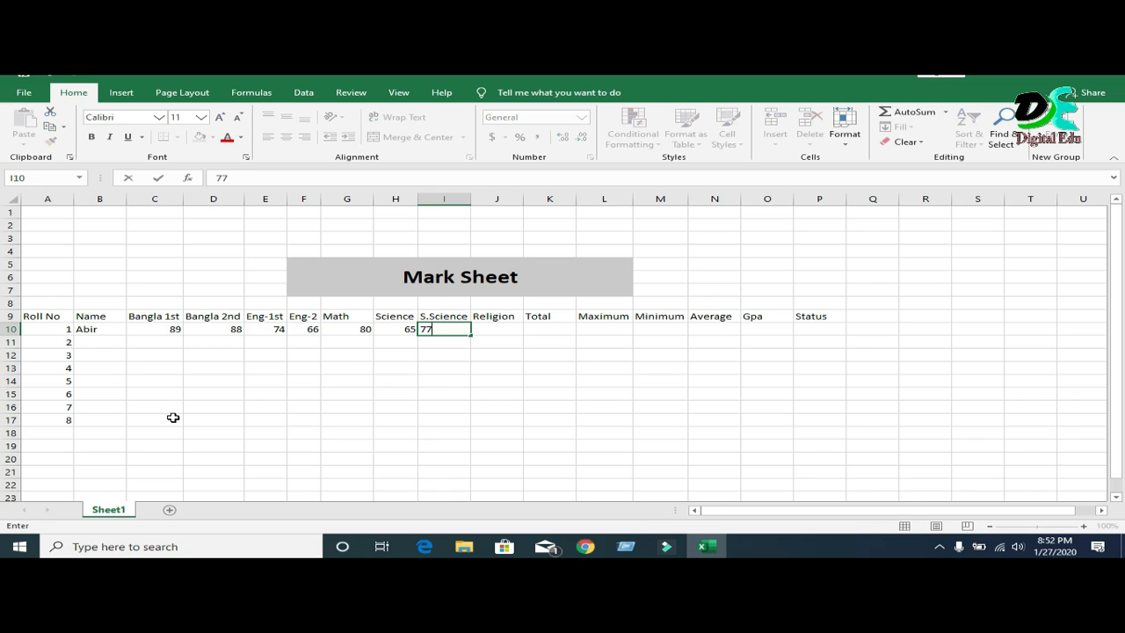
key(Tab)
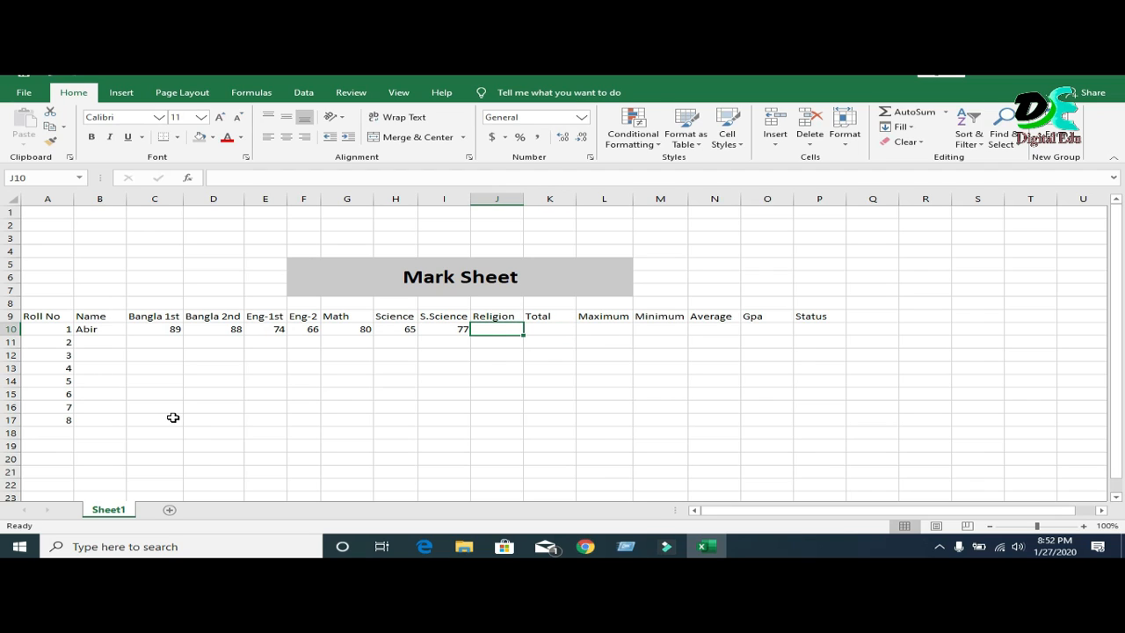
key(Up)
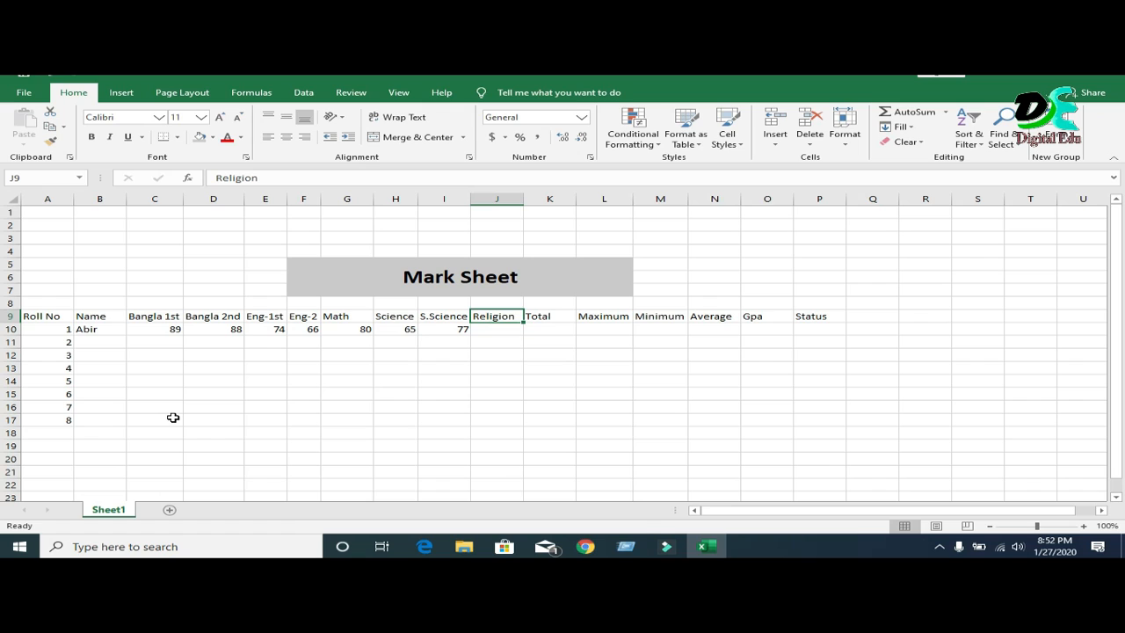
click(496, 329)
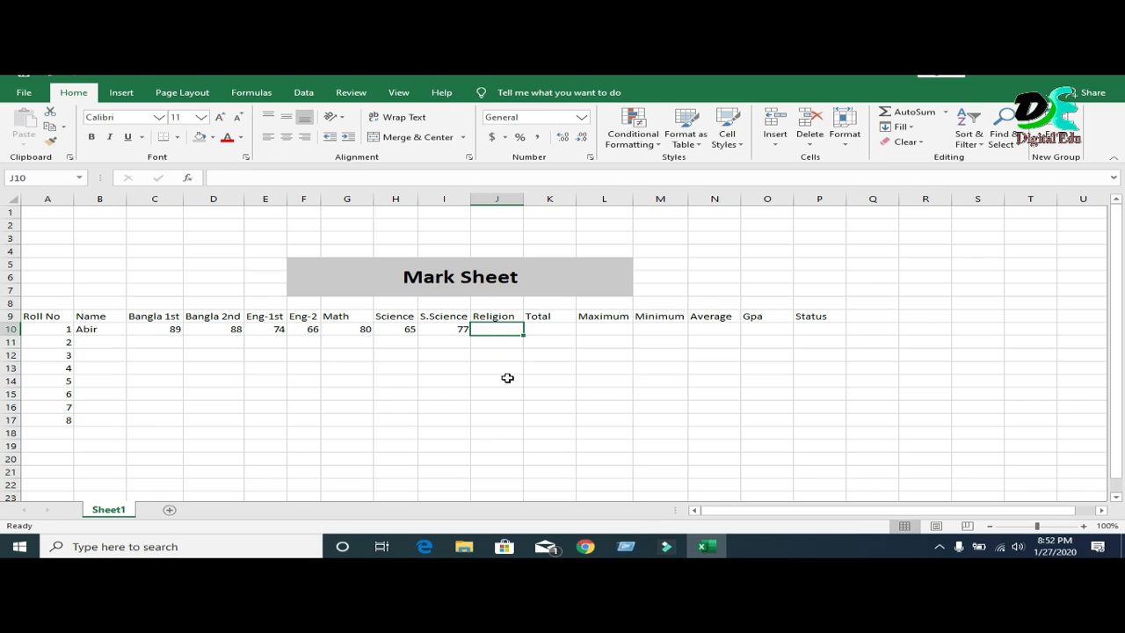
text(90)
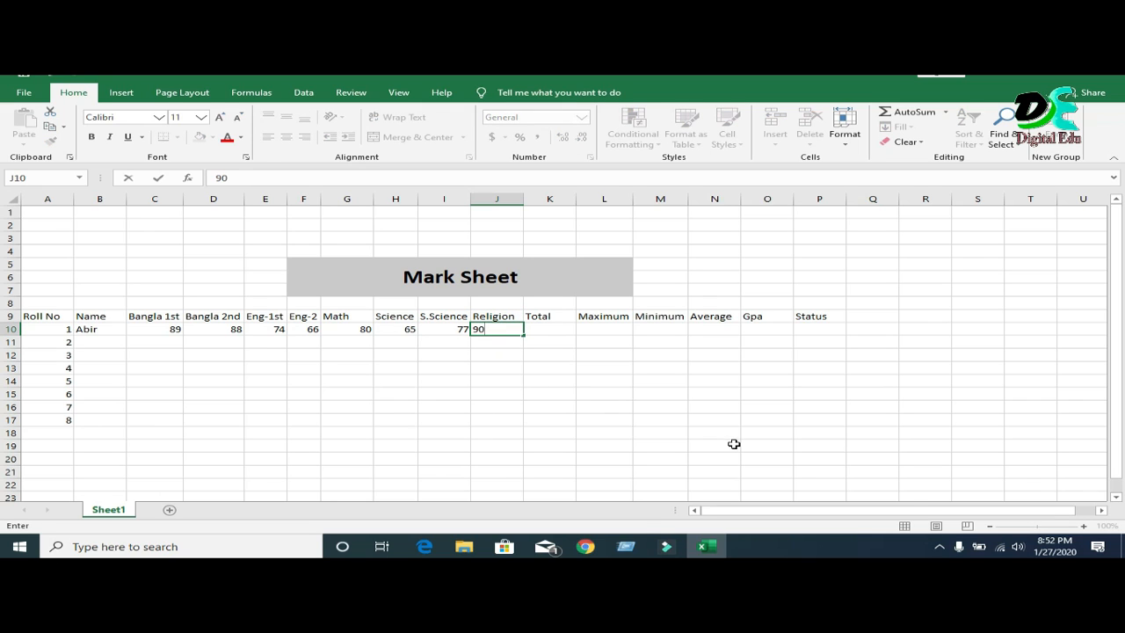
- Total the first student's marks in K10 with the formula =SUM(C10:J10)
click(549, 332)
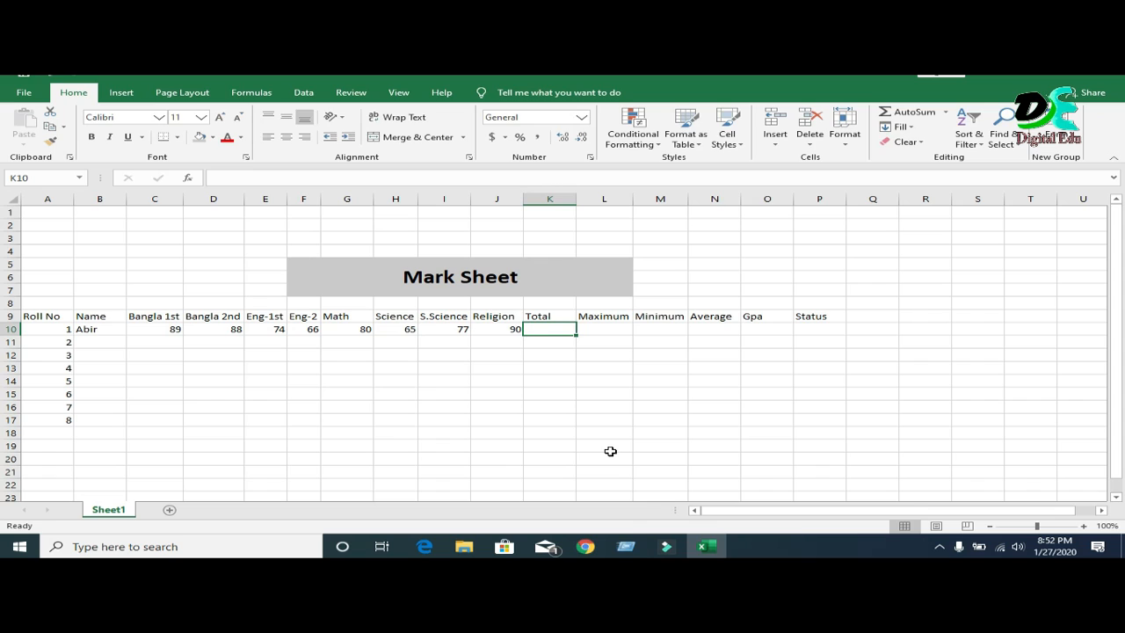
text(=sum)
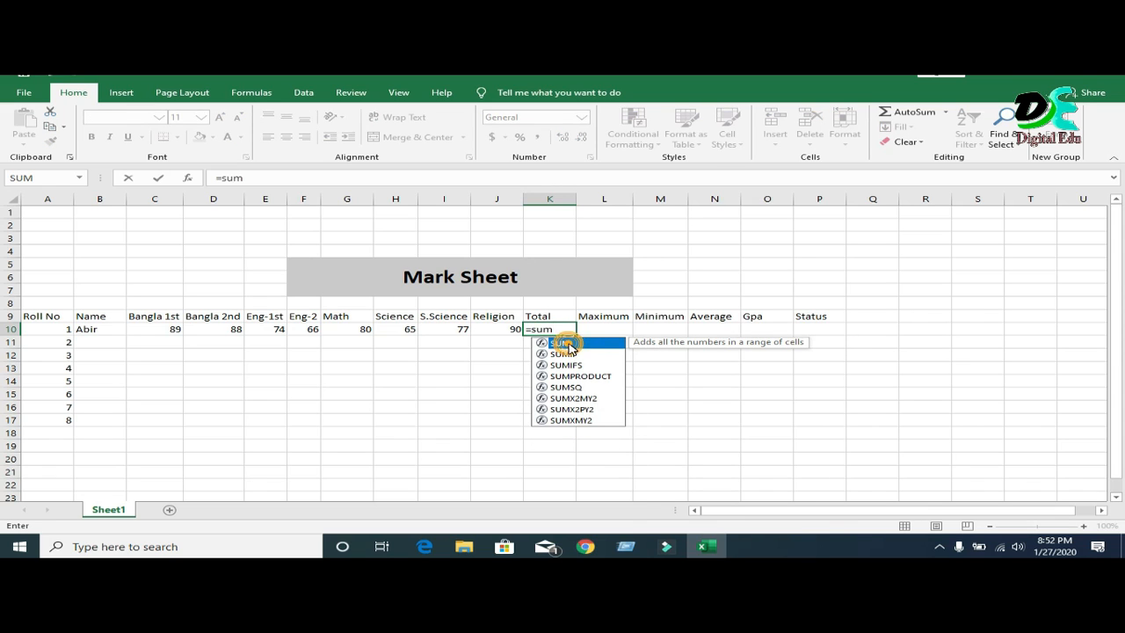
double_click(560, 343)
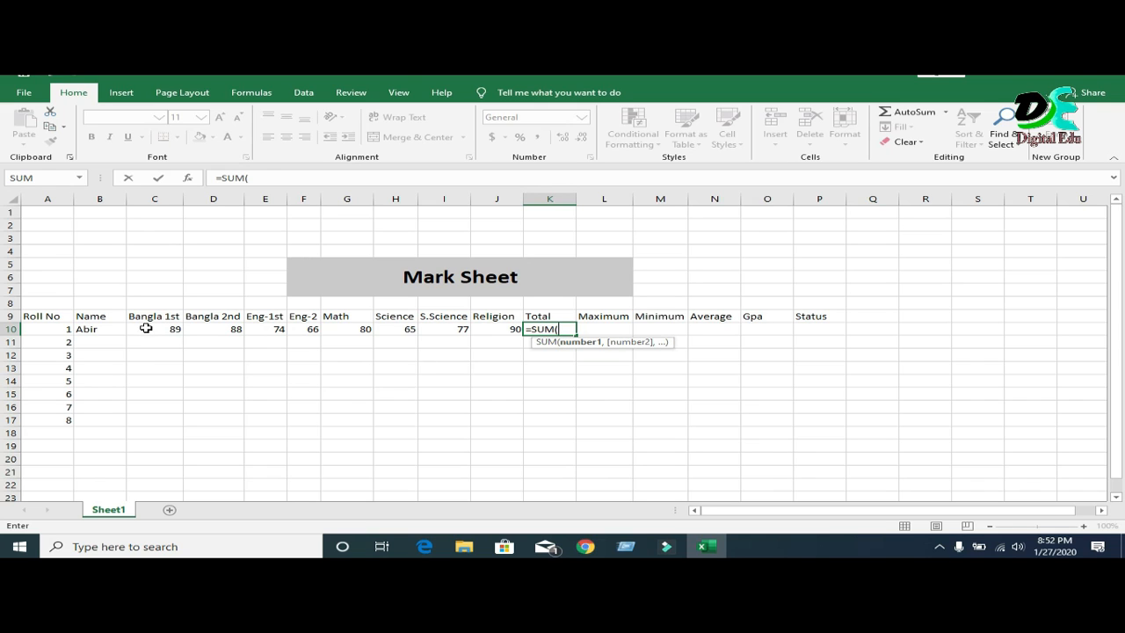
drag(146, 326, 499, 331)
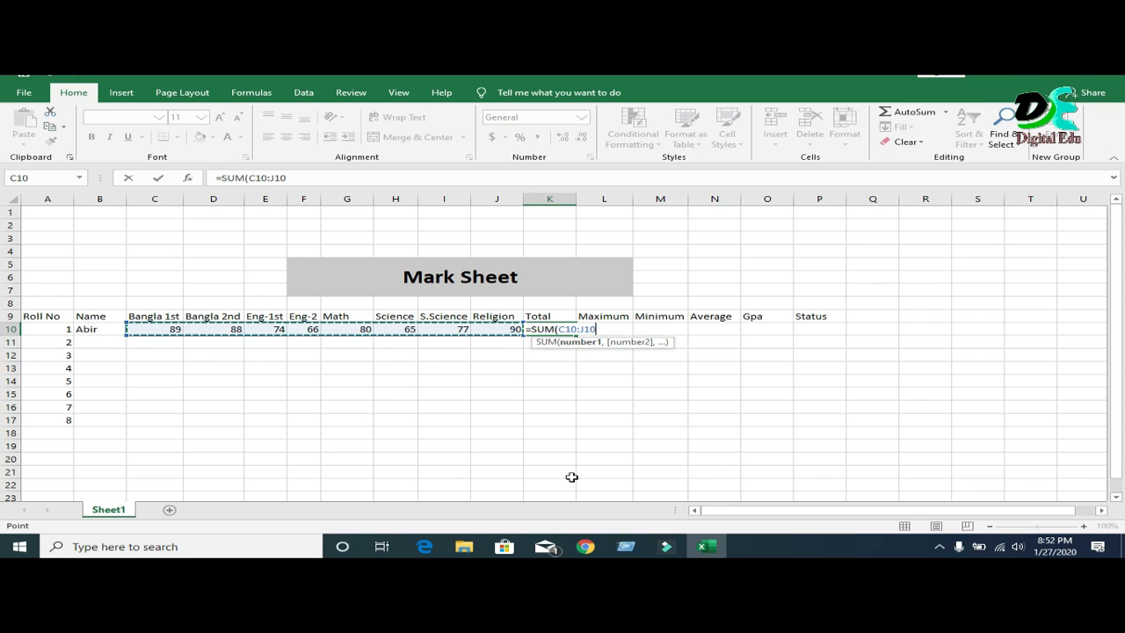
text())
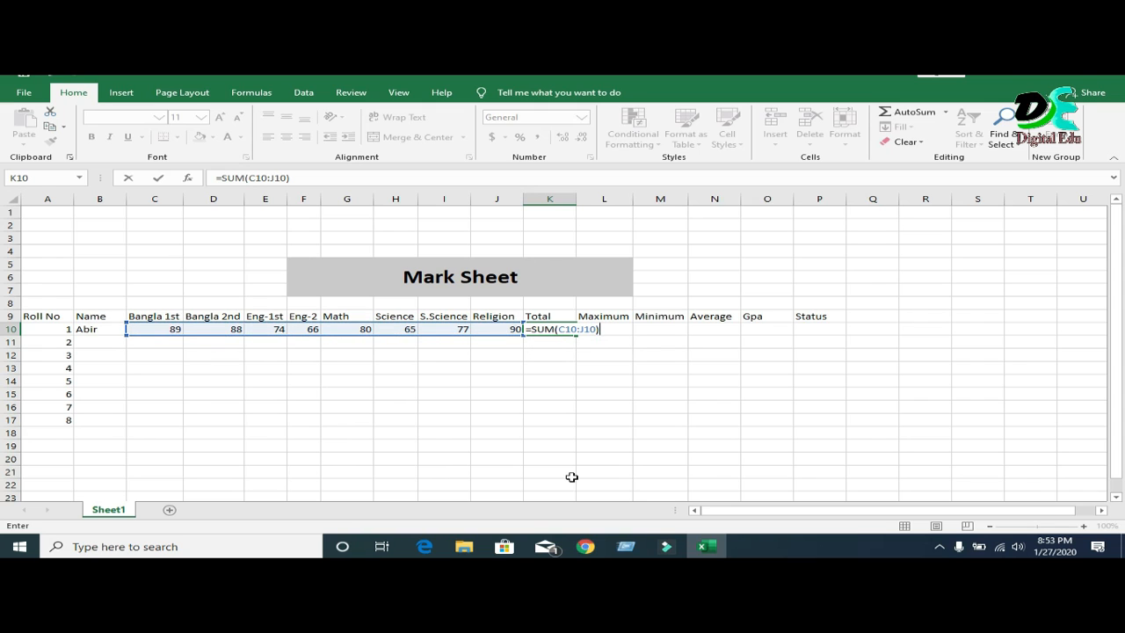
key(Return)
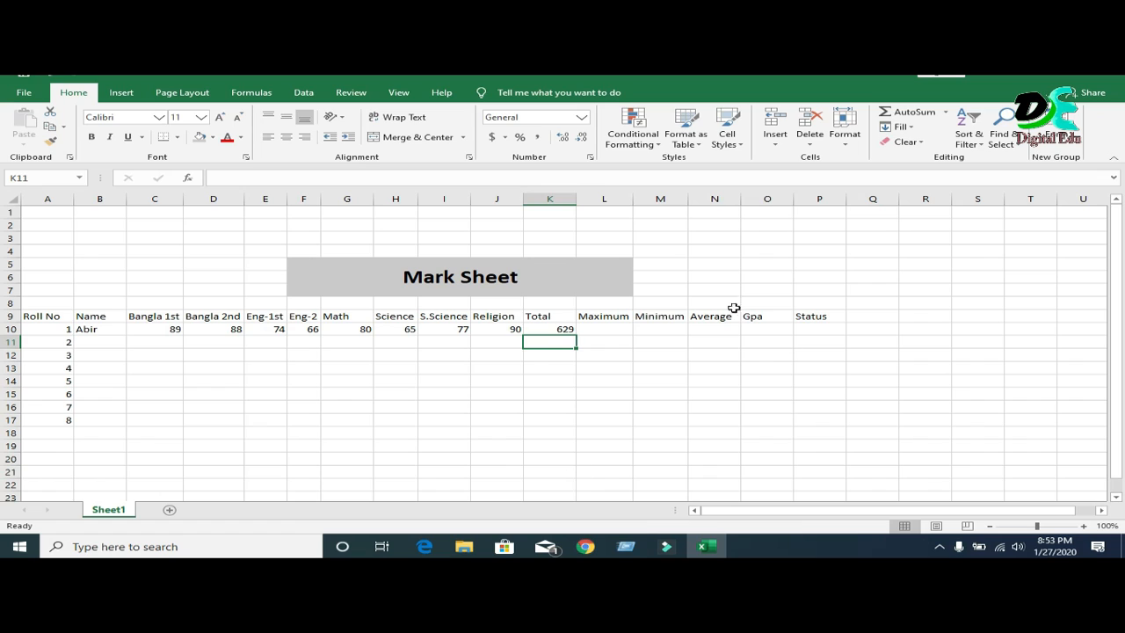
- Clear the Total cell K10 and total the marks in C10:J10 there again using AutoSum
click(564, 328)
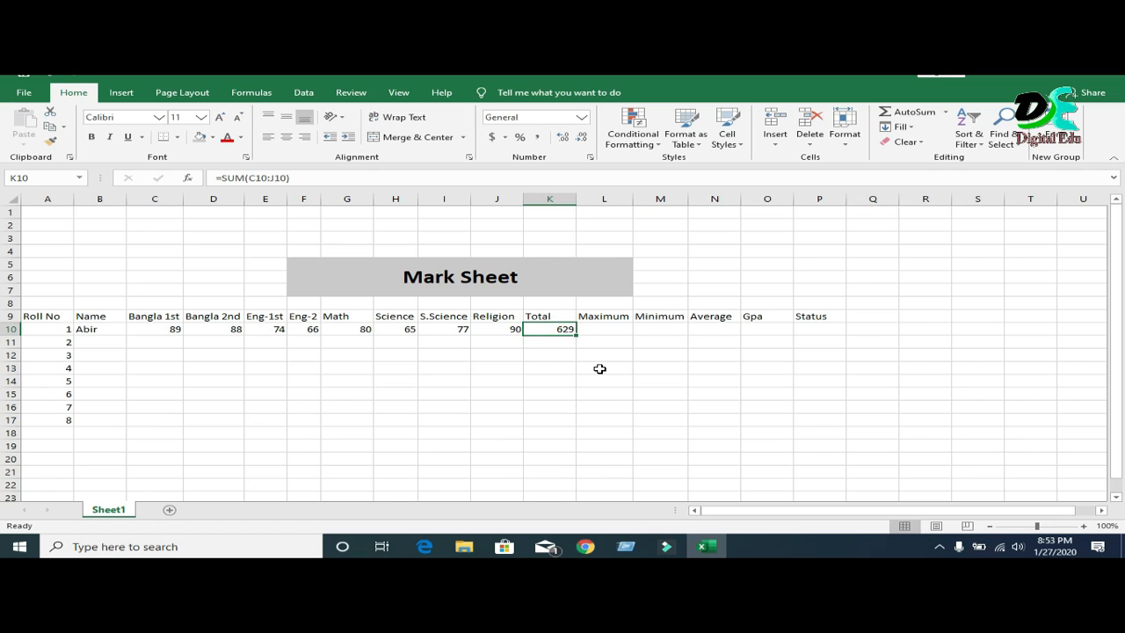
key(Delete)
click(151, 330)
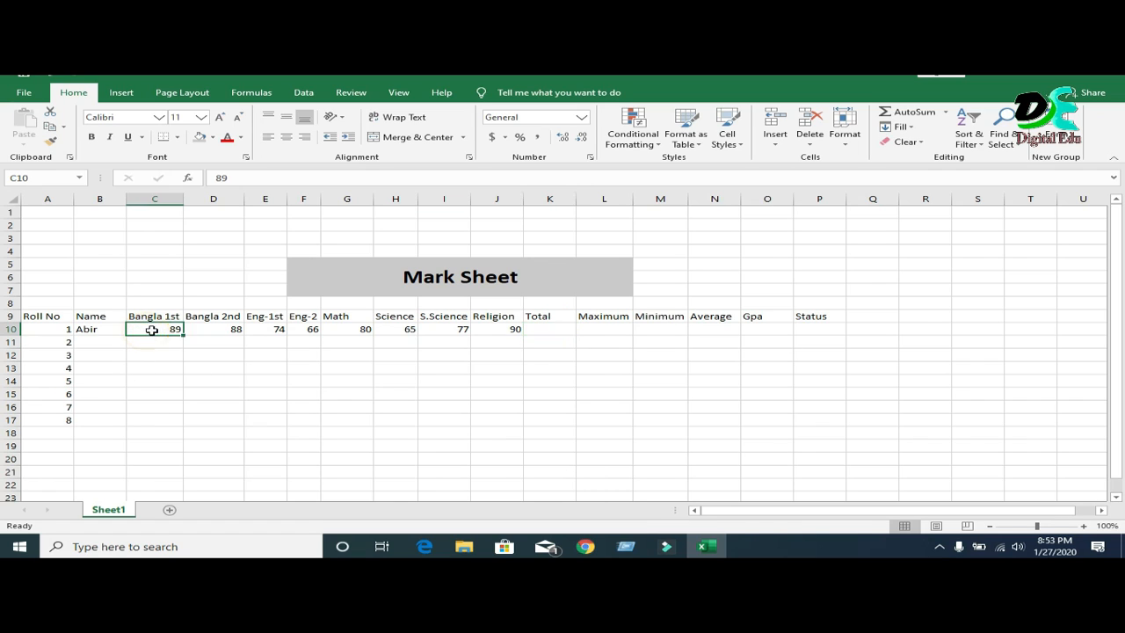
drag(151, 330, 561, 340)
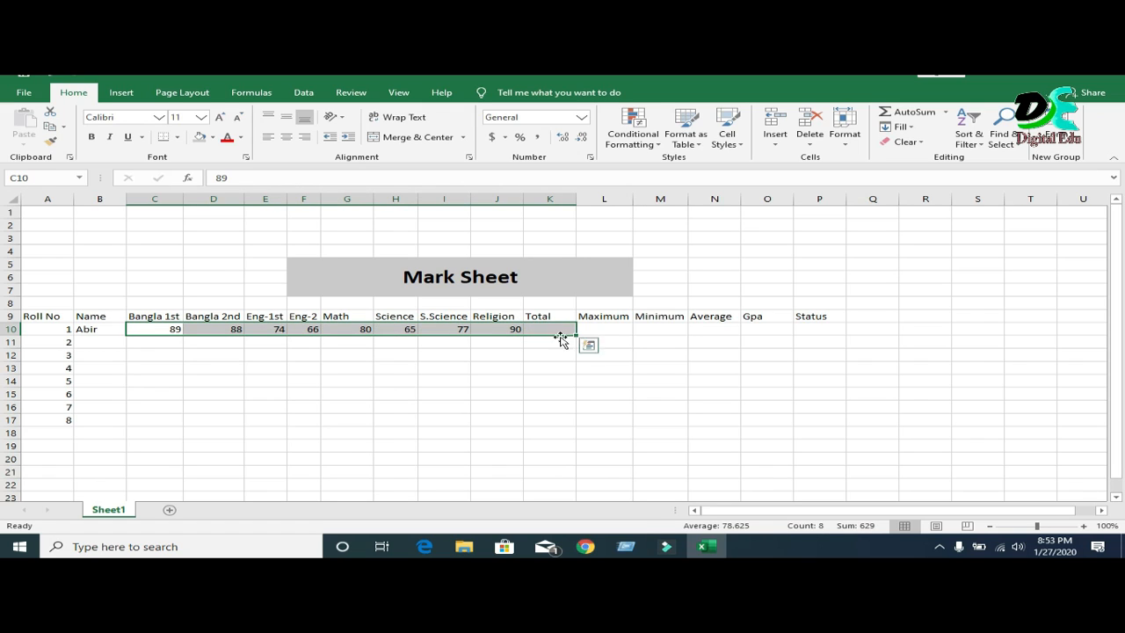
click(918, 114)
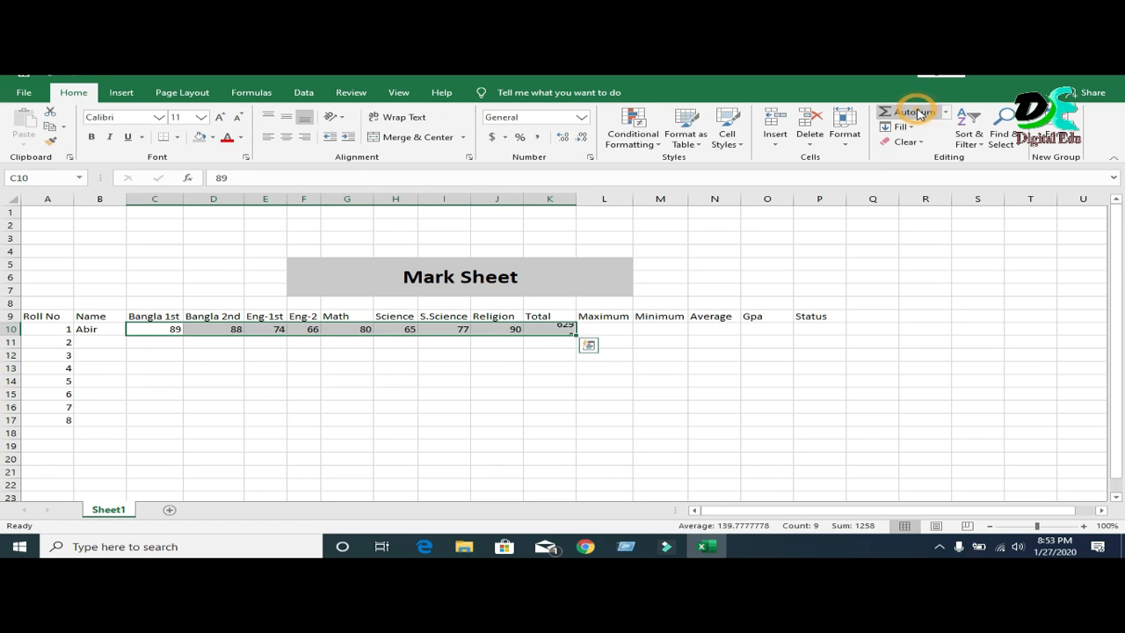
click(708, 394)
click(551, 332)
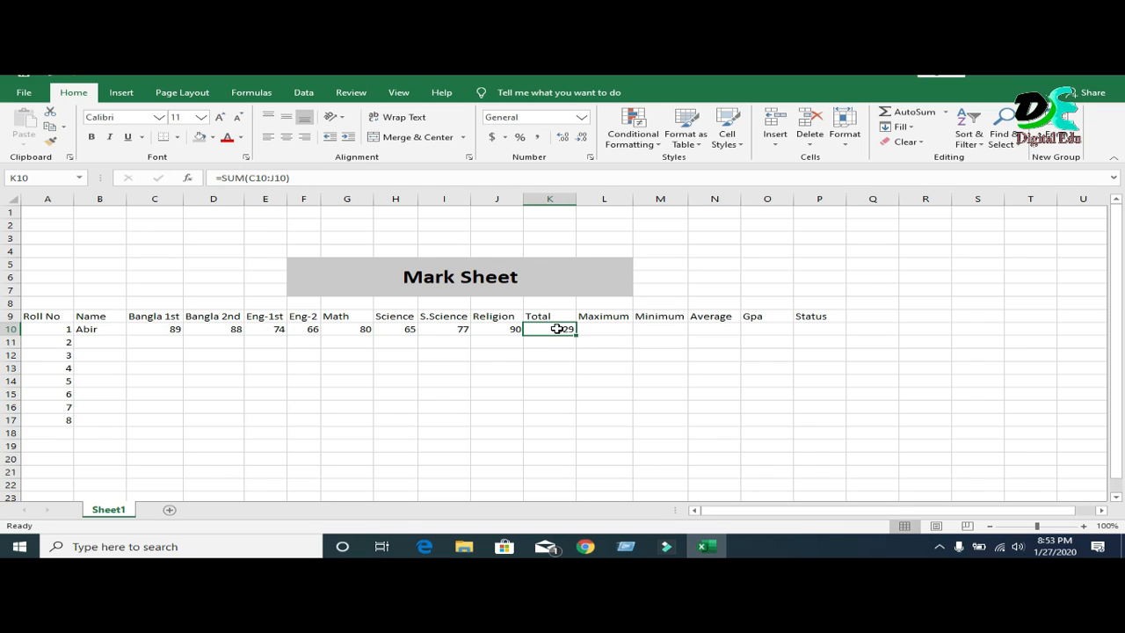
click(574, 358)
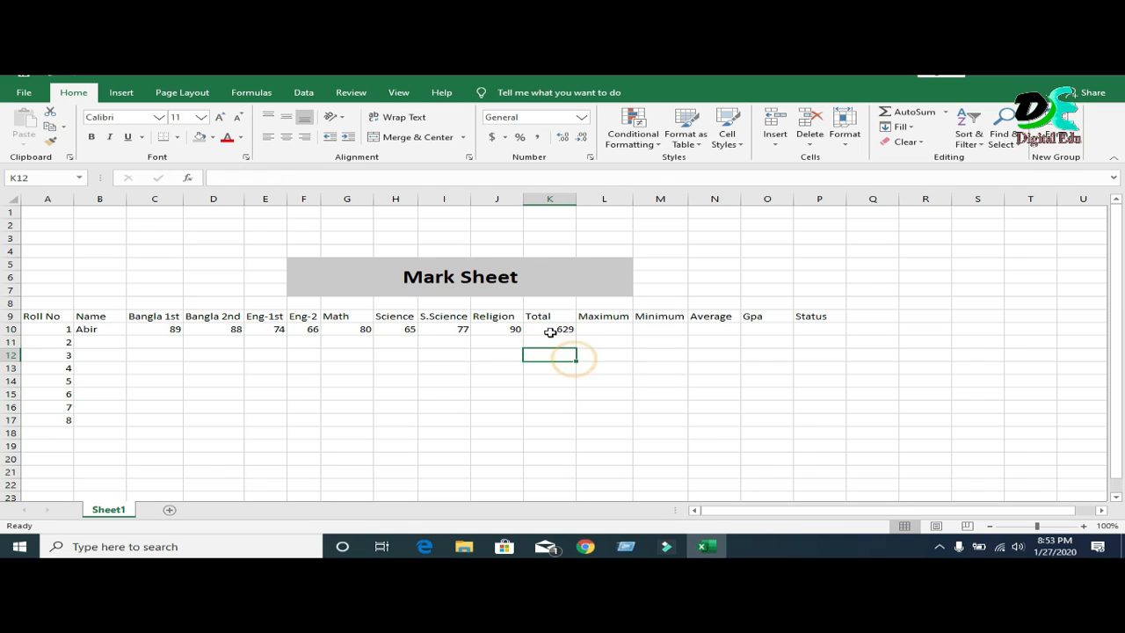
click(554, 330)
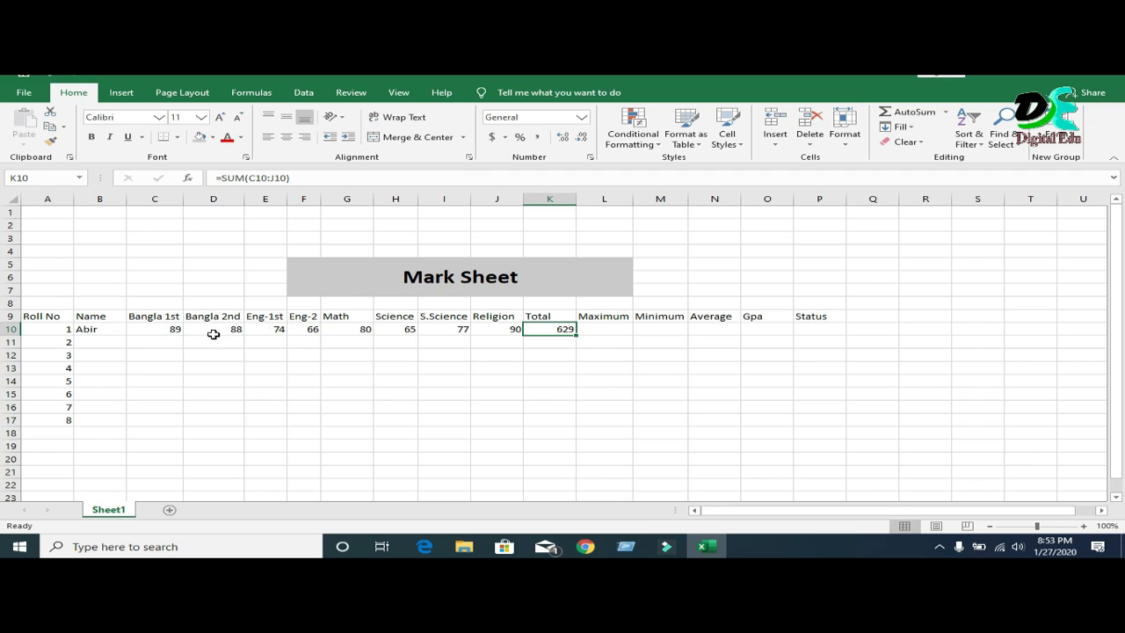
- Calculate the first student's highest mark in L10 with the formula =MAX(C10:J10)
click(608, 332)
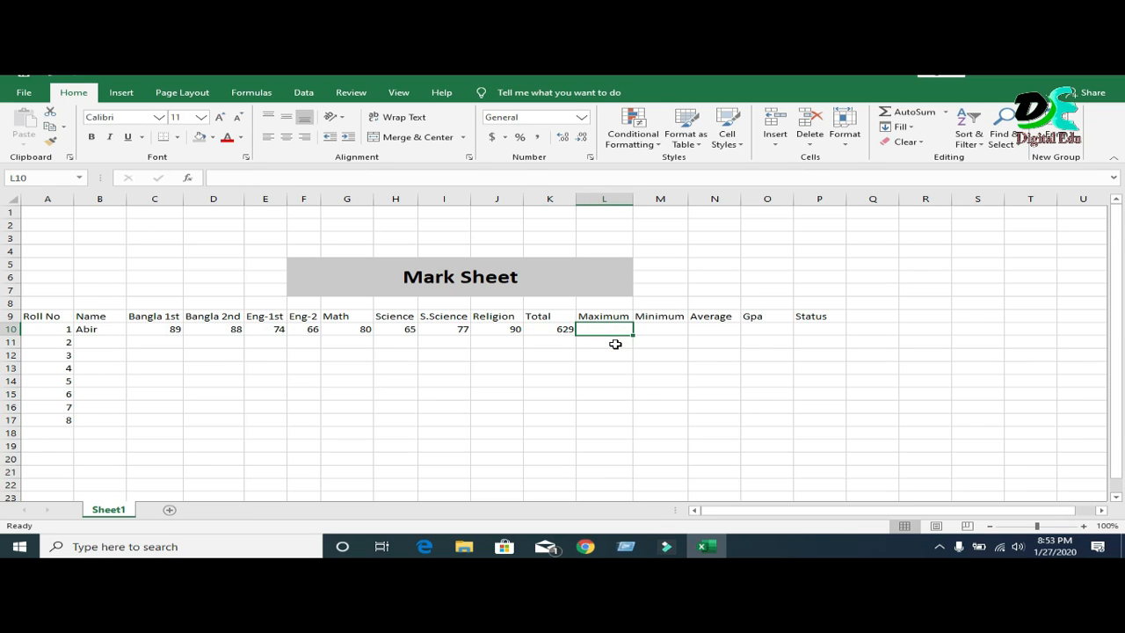
click(159, 331)
click(223, 334)
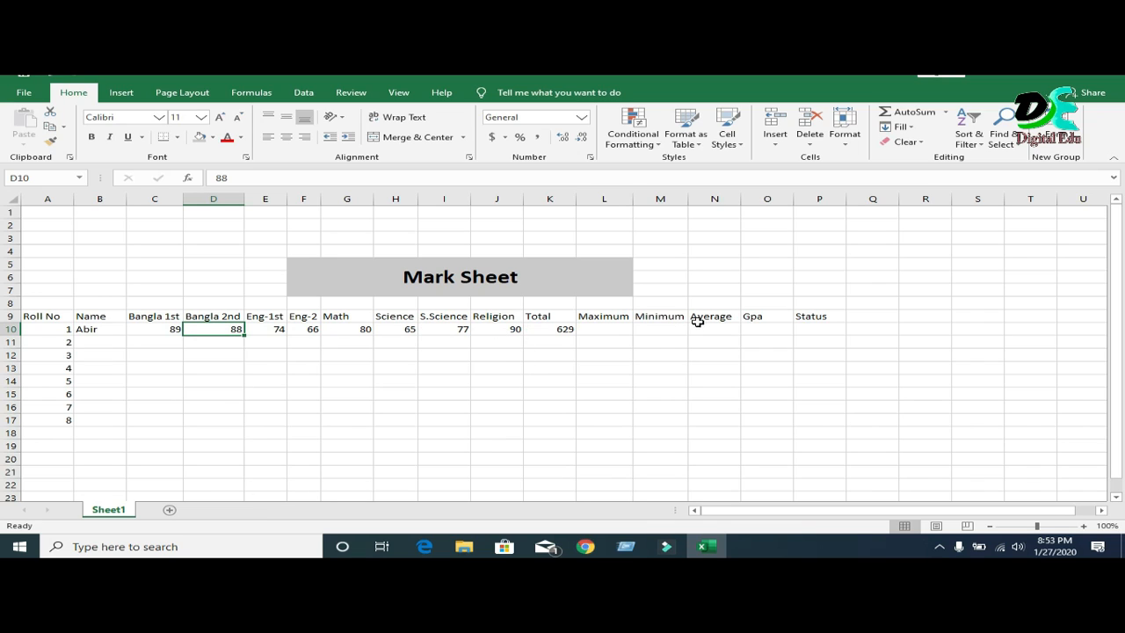
click(611, 328)
text(=)
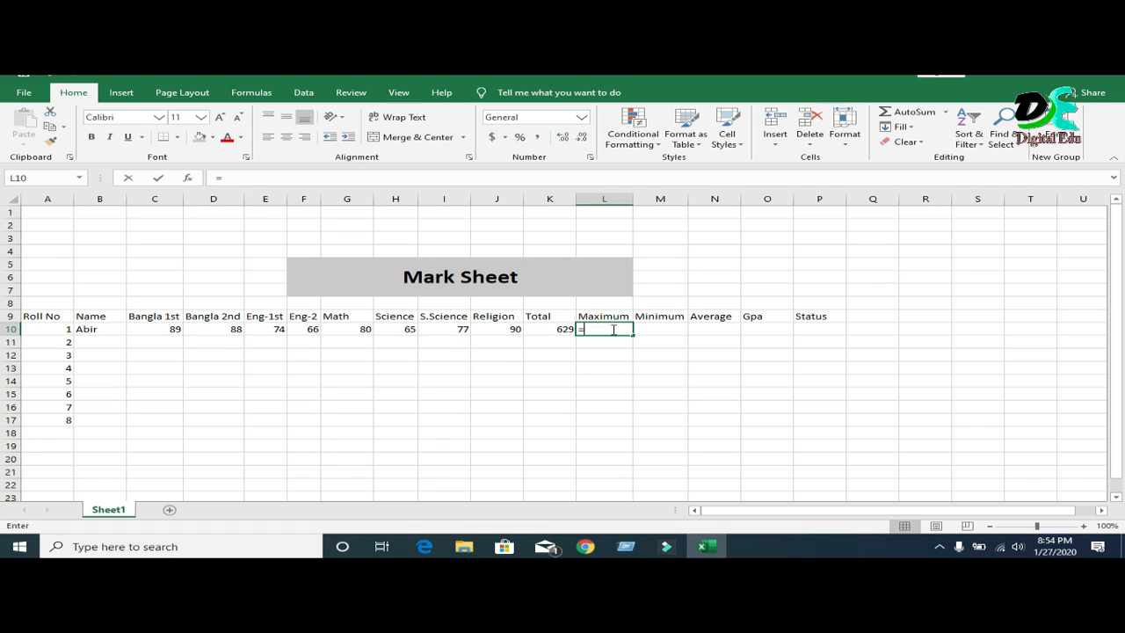
text(m)
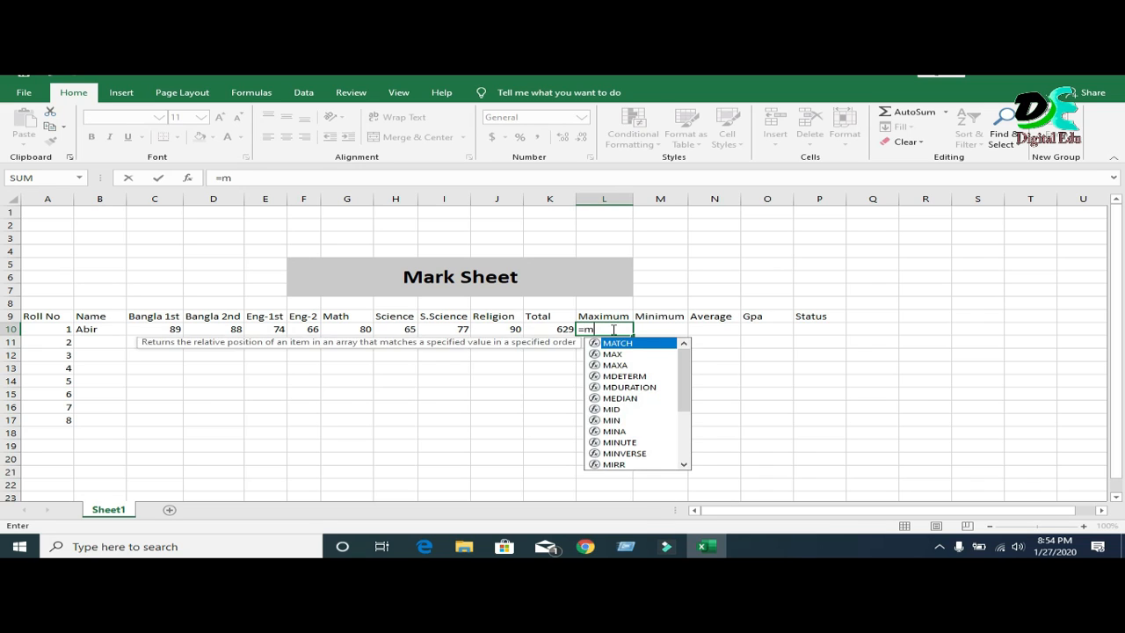
text(ax)
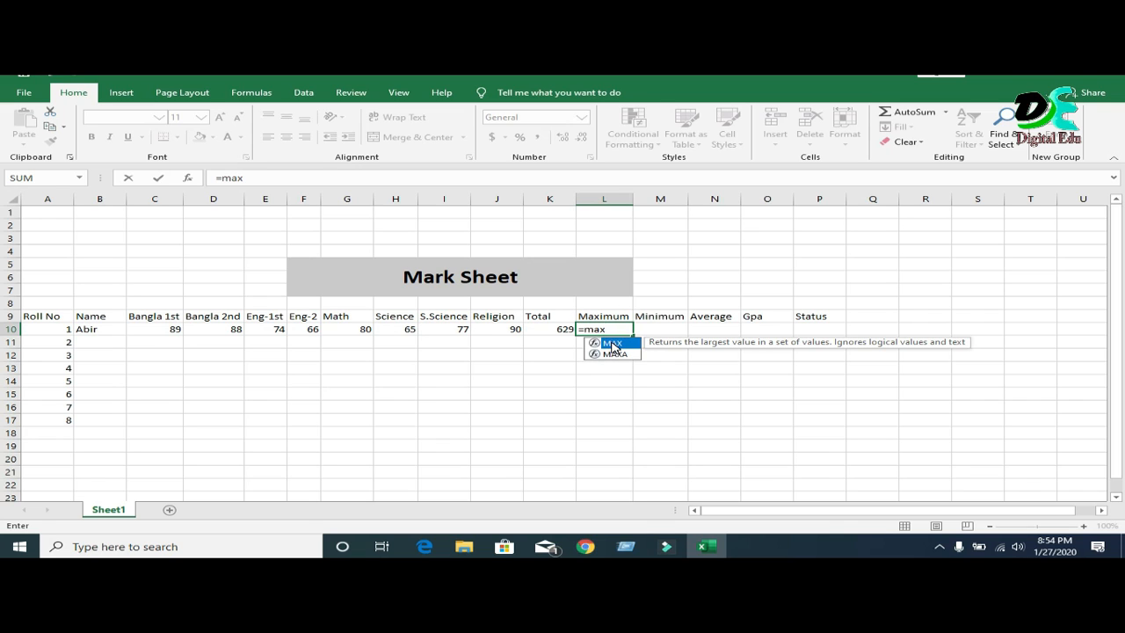
double_click(613, 343)
drag(151, 329, 508, 327)
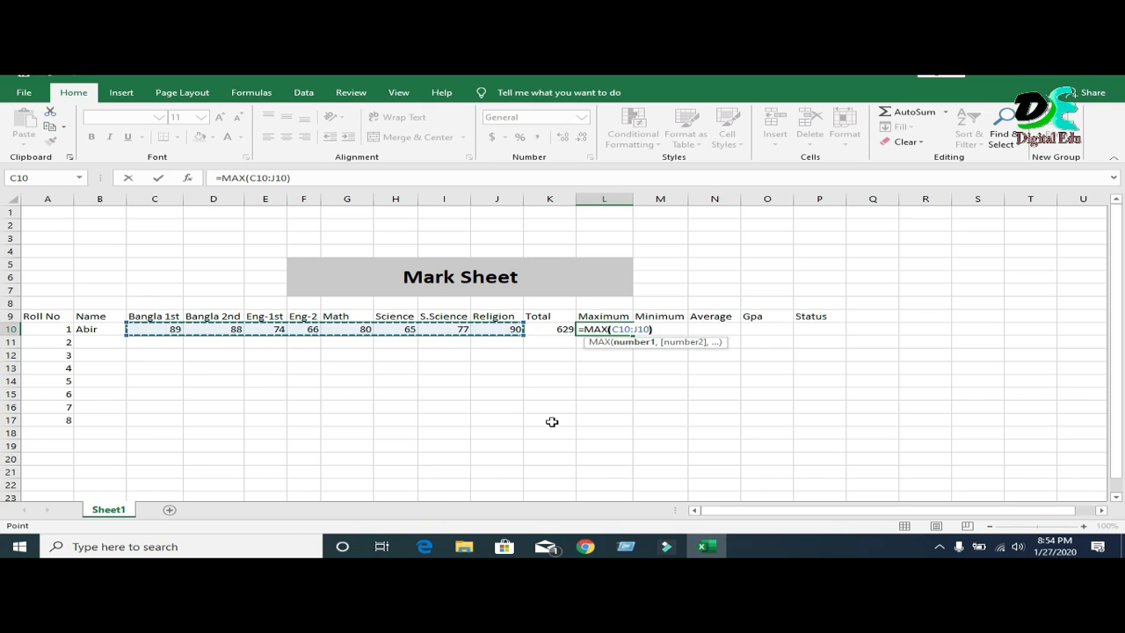
key(Return)
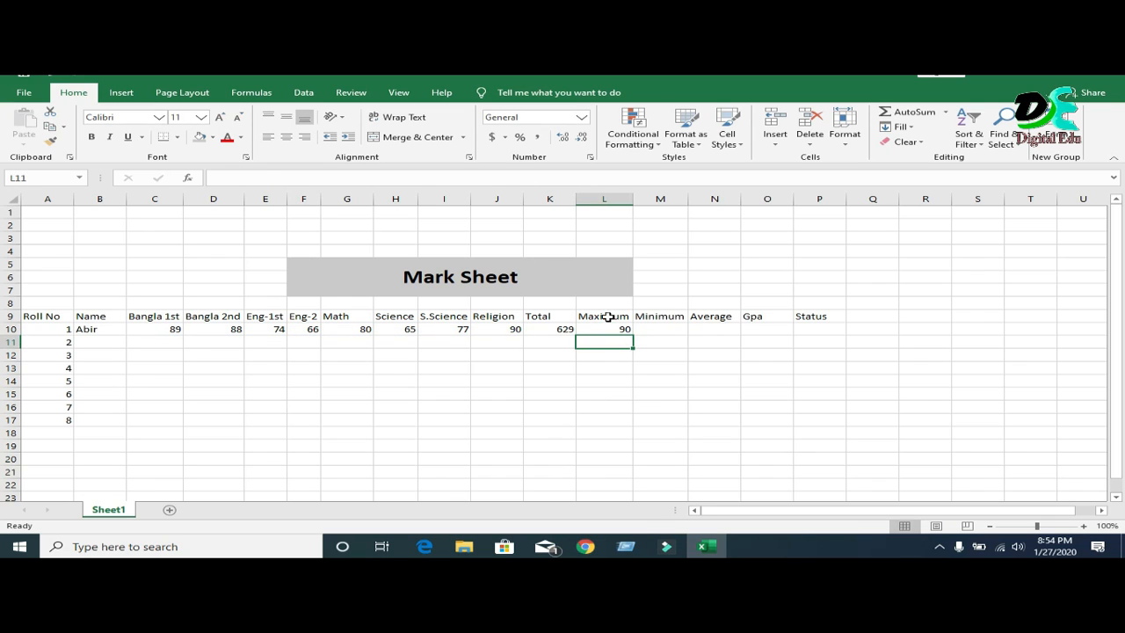
- Change the first student's Eng-1st mark in E10 to 99 to test the Maximum formula
click(612, 329)
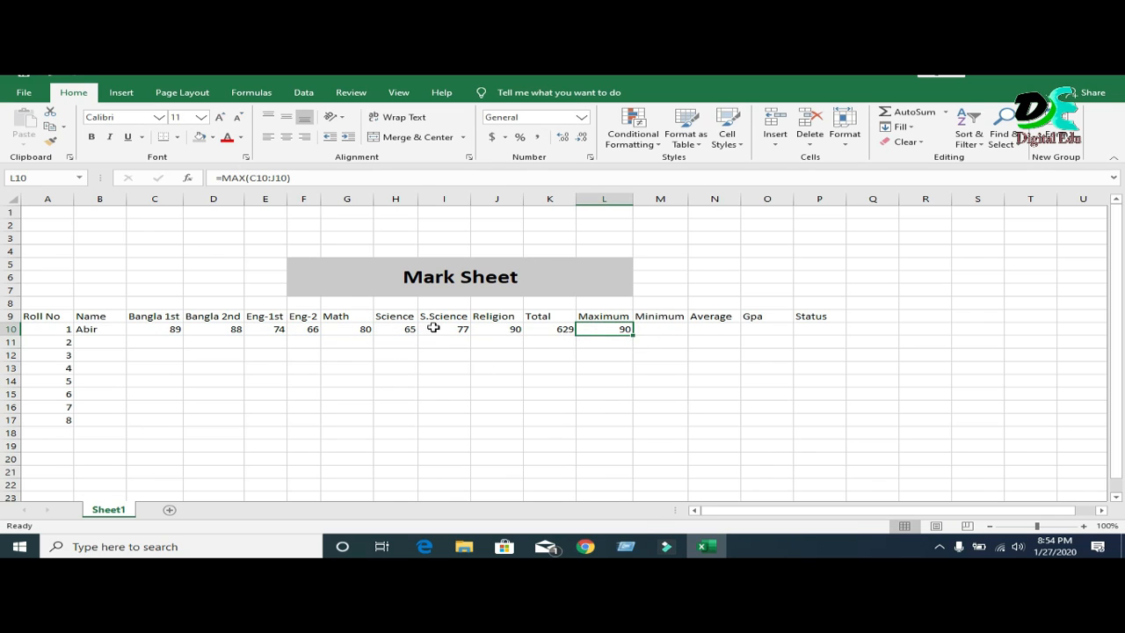
click(281, 327)
text(99)
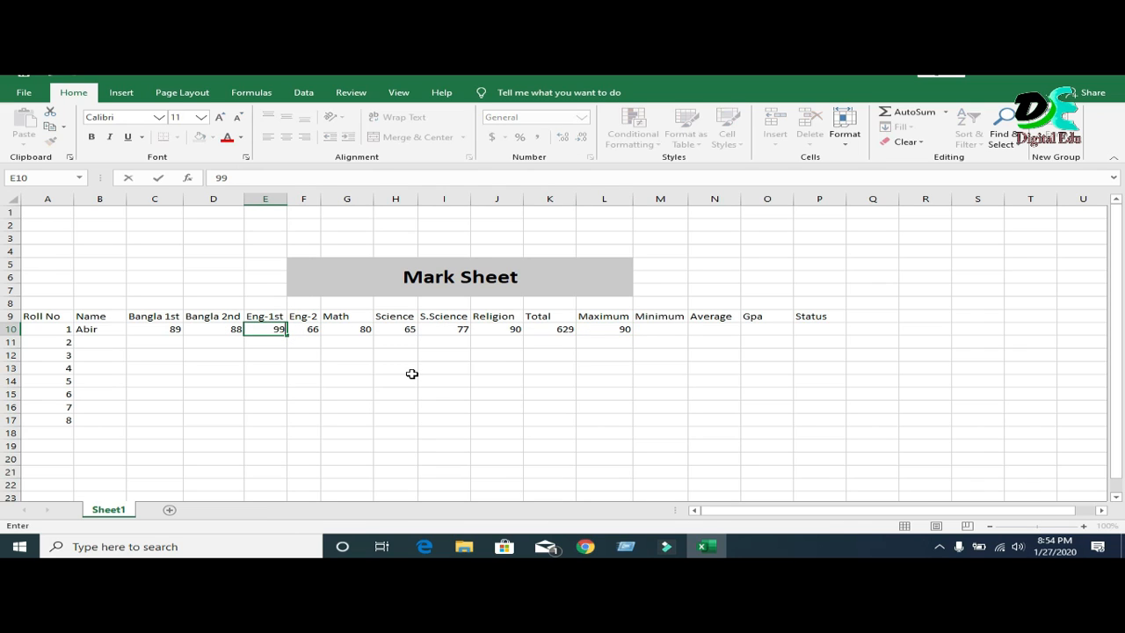
click(614, 365)
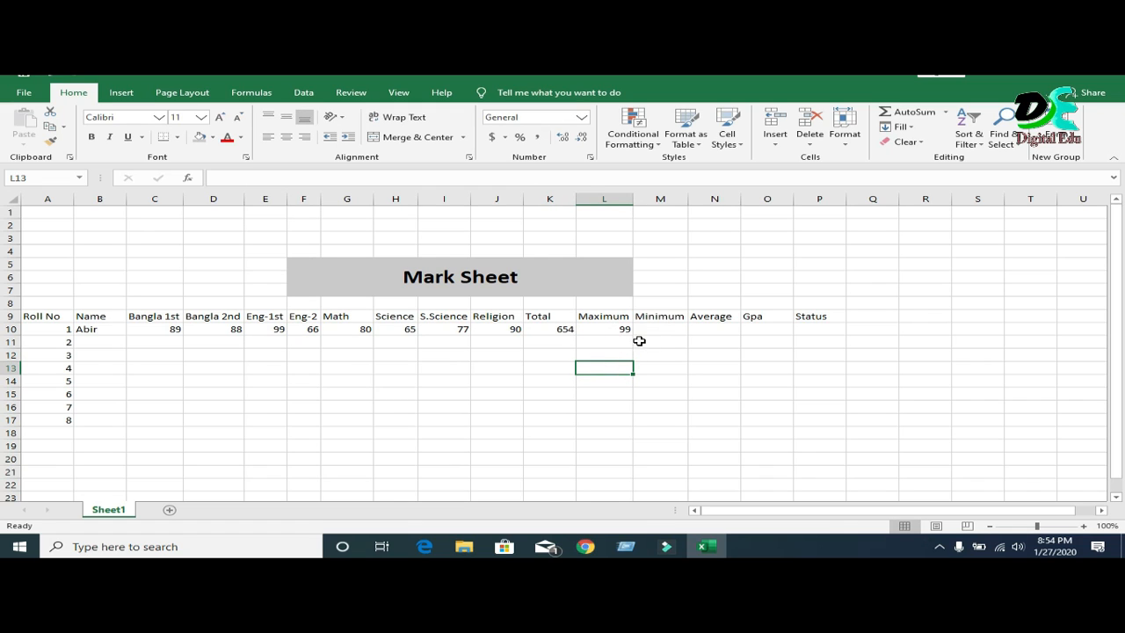
- Calculate the first student's lowest mark in M10 with the formula =MIN(C10:J10)
click(657, 330)
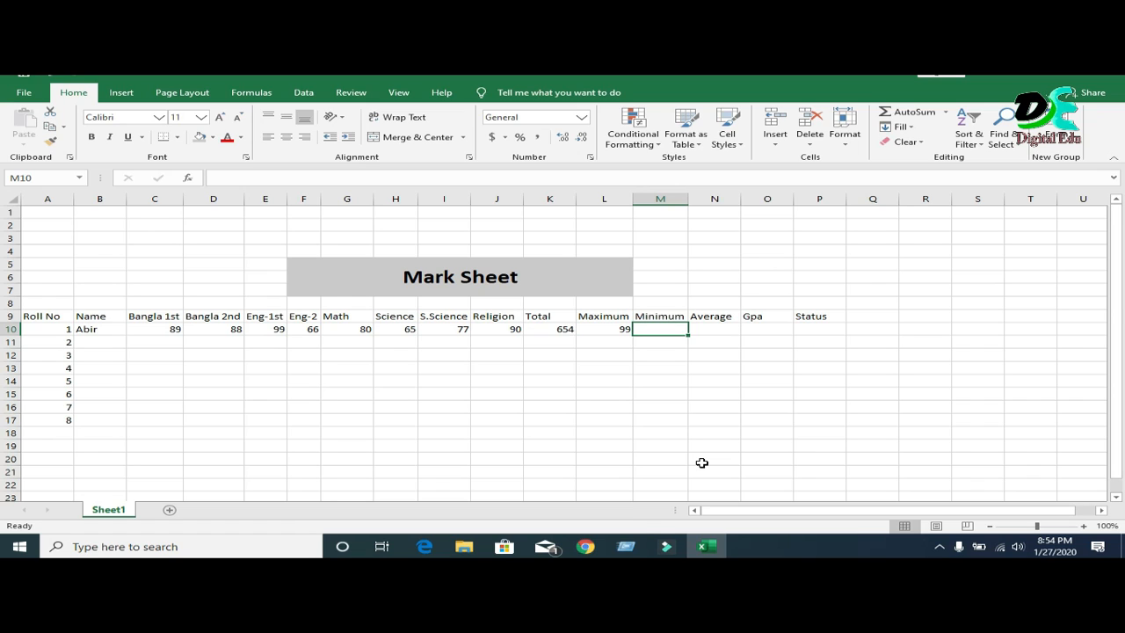
text(=)
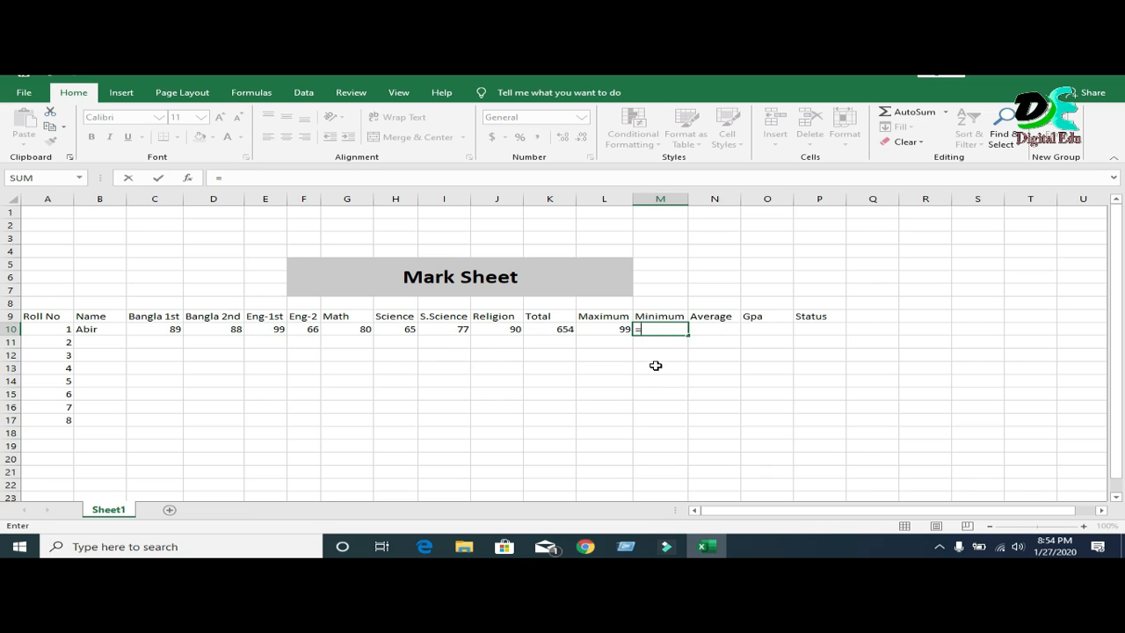
text(Min)
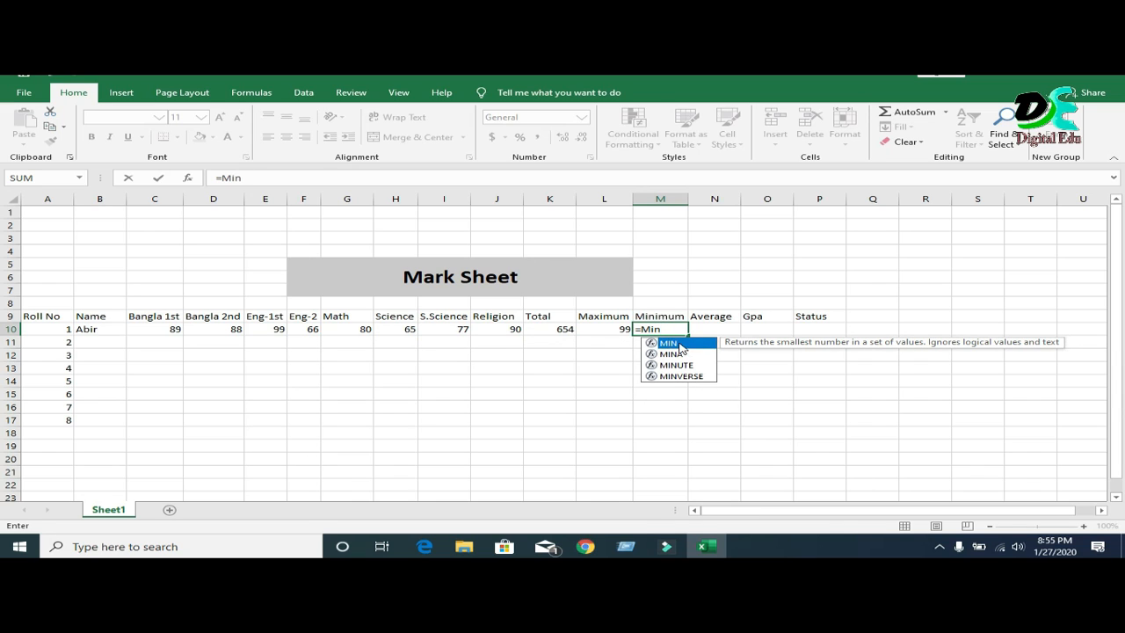
double_click(678, 345)
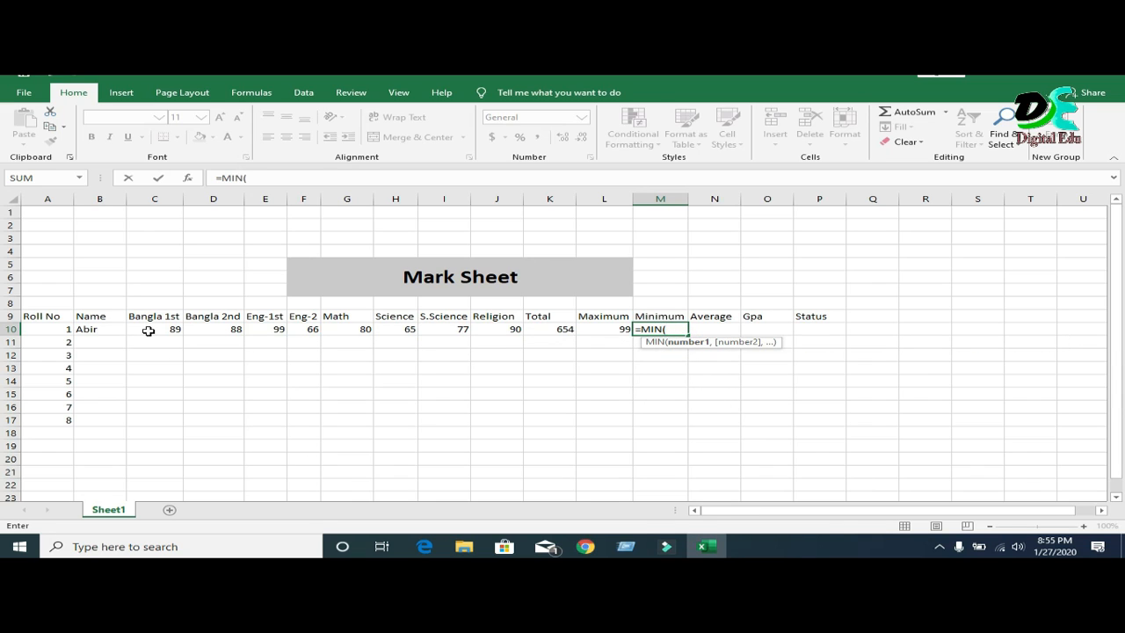
drag(149, 330, 489, 326)
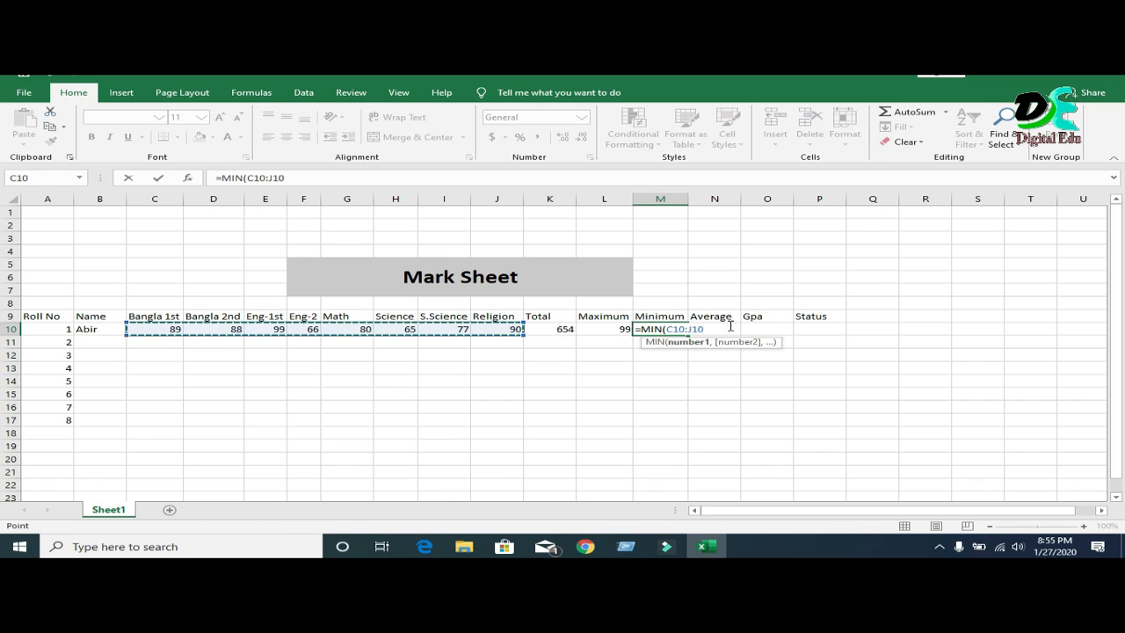
text())
key(Return)
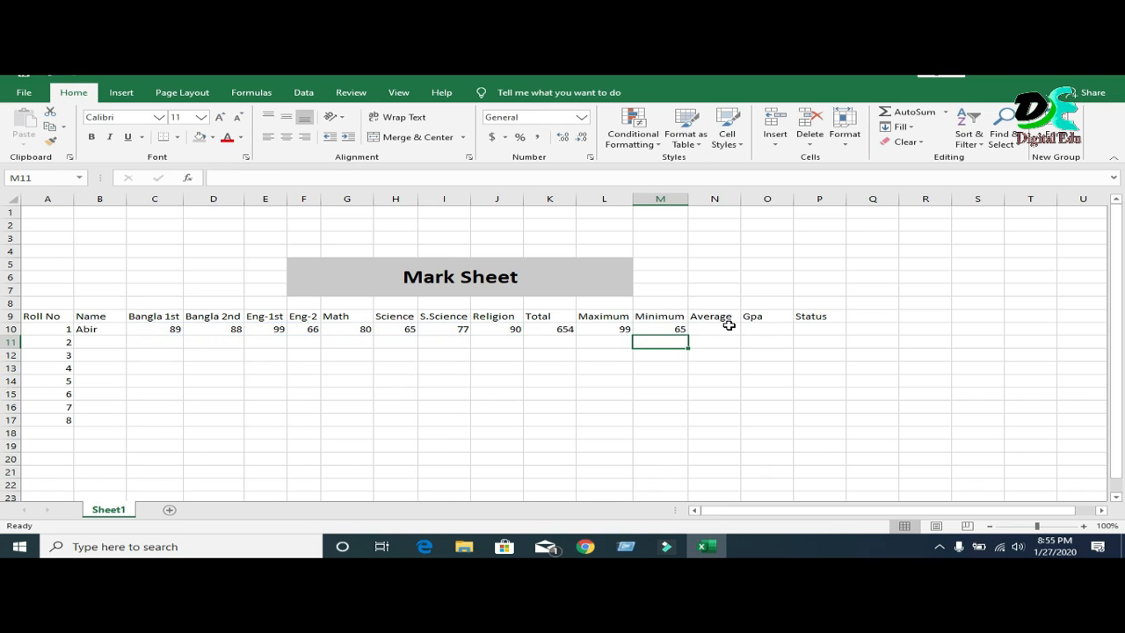
- Change the first student's Bangla 2nd mark in D10 to 36 and check the Minimum cell M10
click(655, 328)
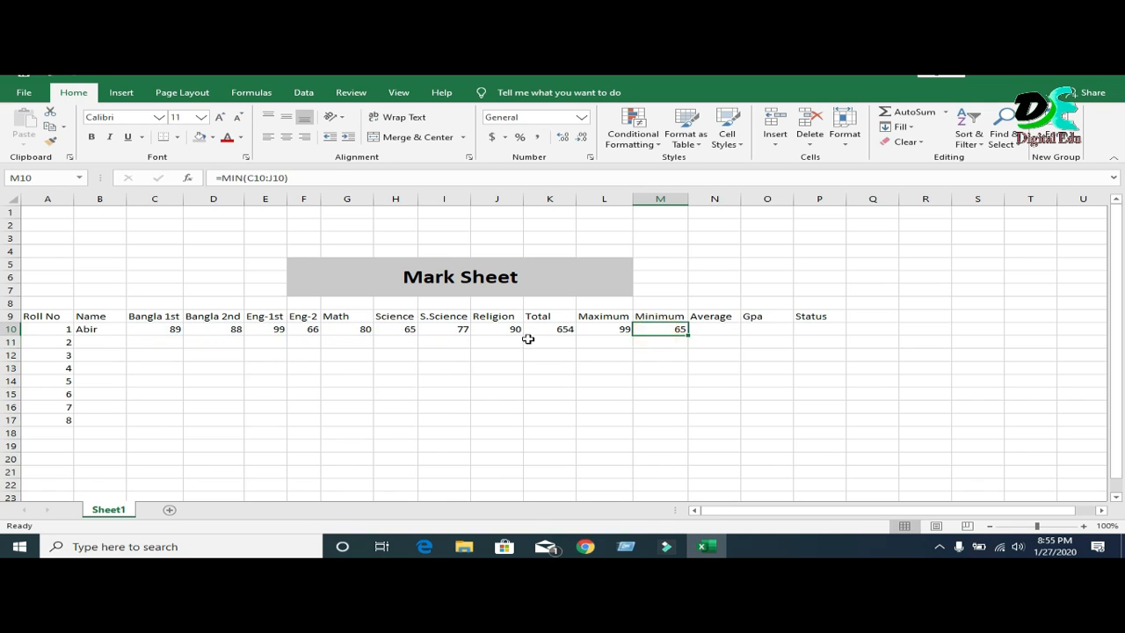
click(409, 329)
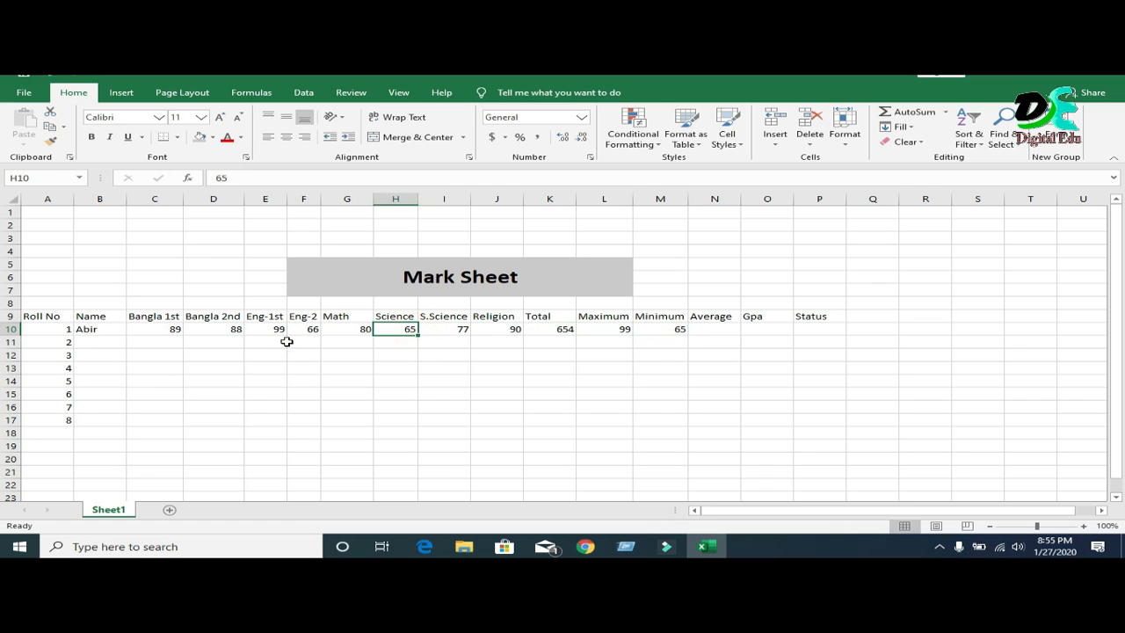
click(236, 327)
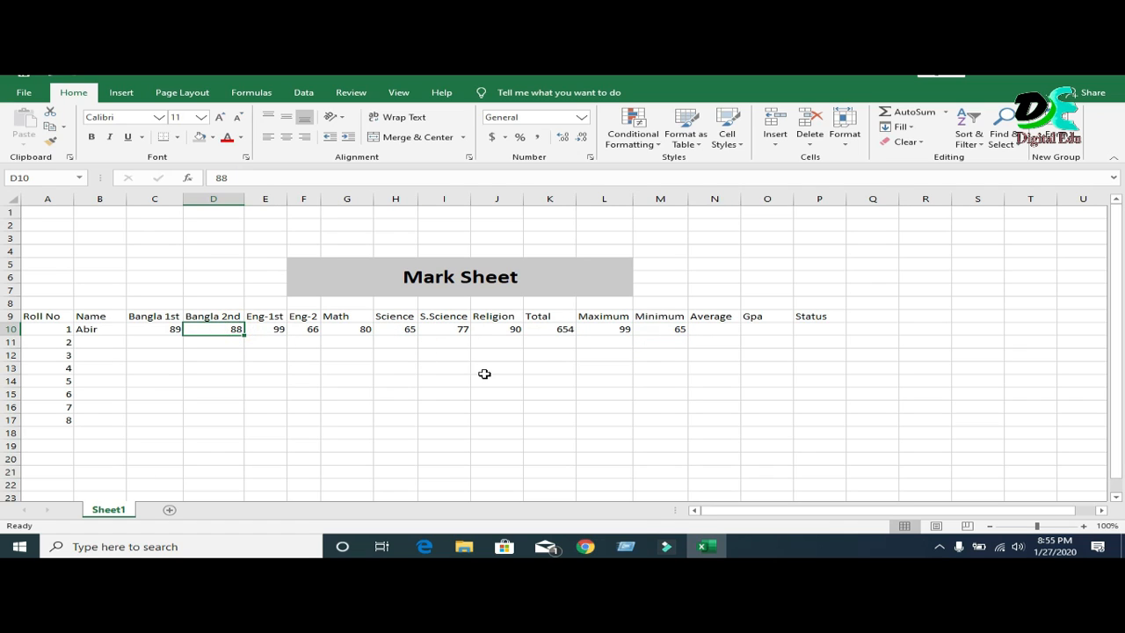
text(36)
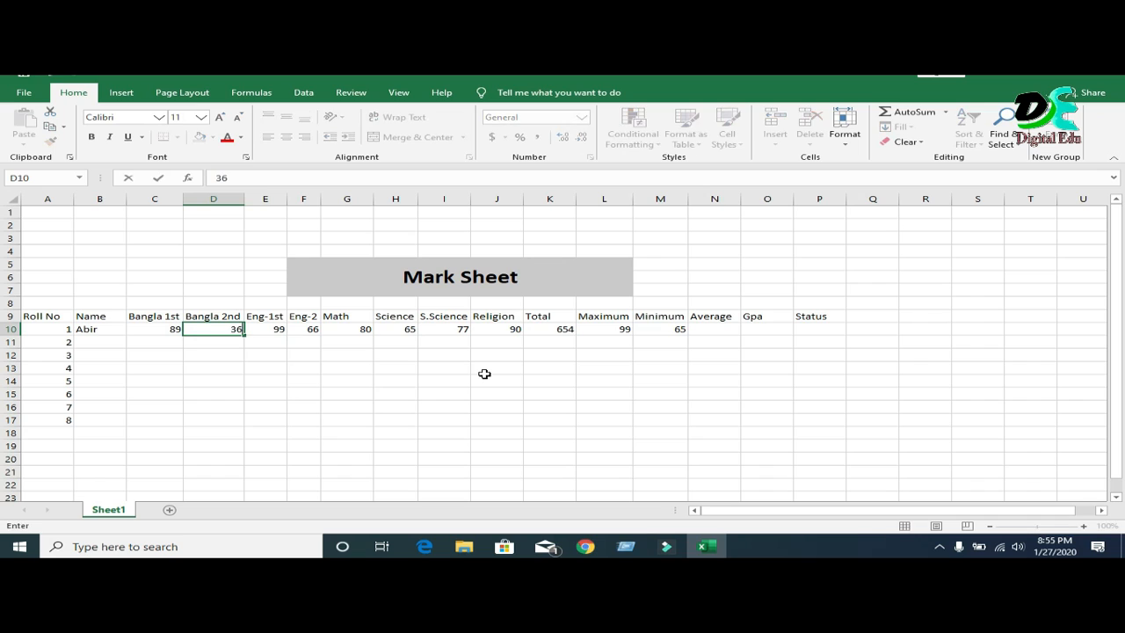
key(Return)
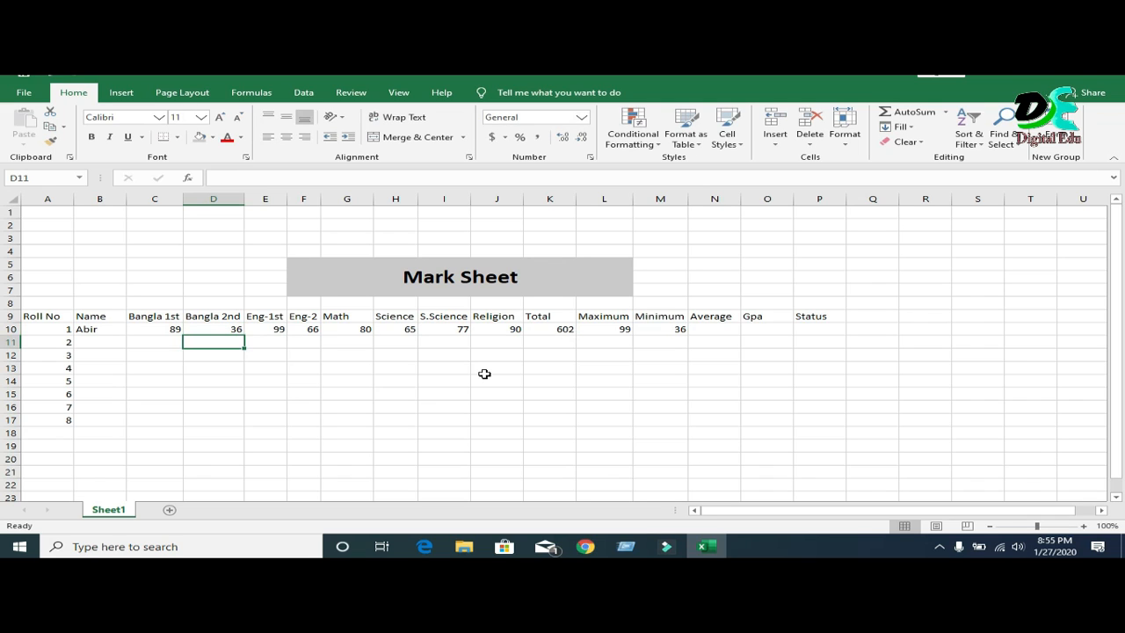
click(665, 330)
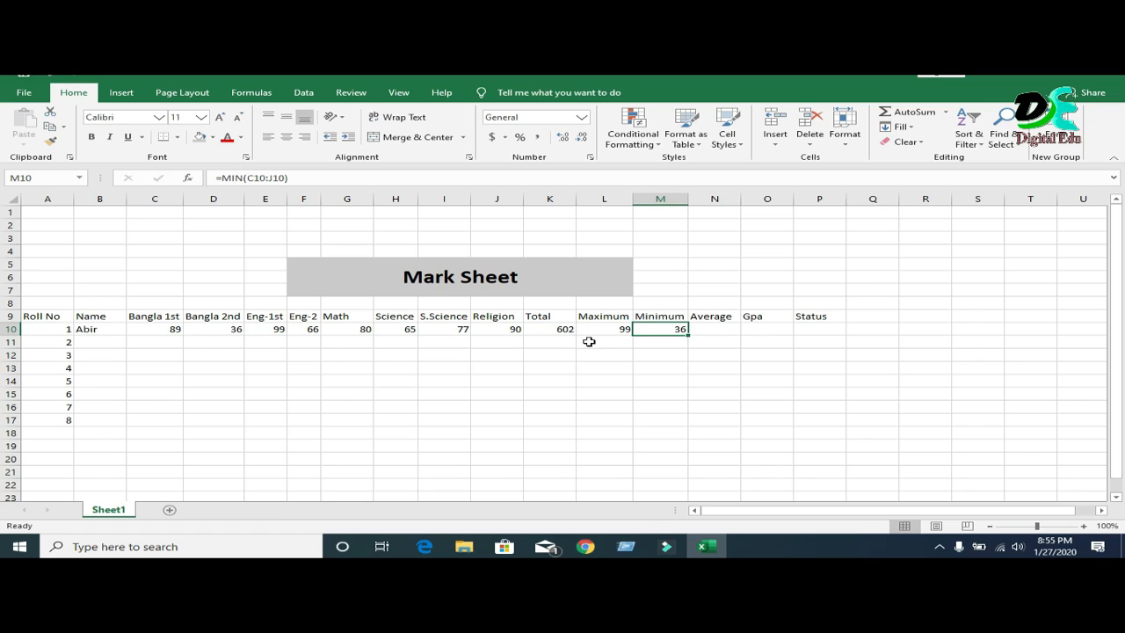
- Calculate the first student's average mark in N10 with the formula =AVERAGE(C10:J10)
click(713, 330)
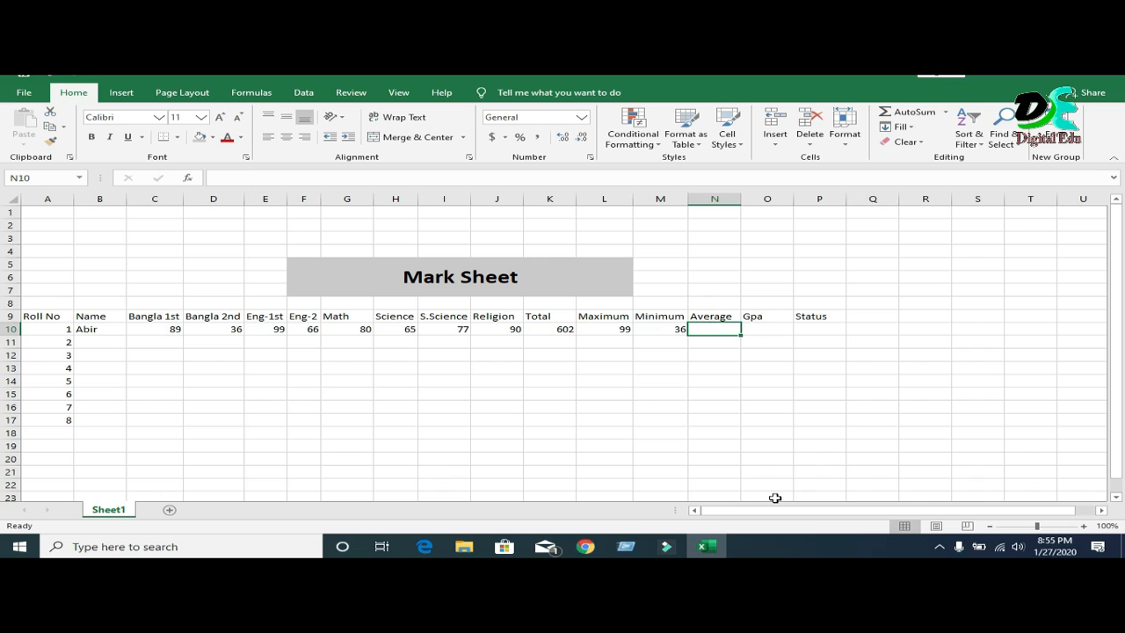
text(=)
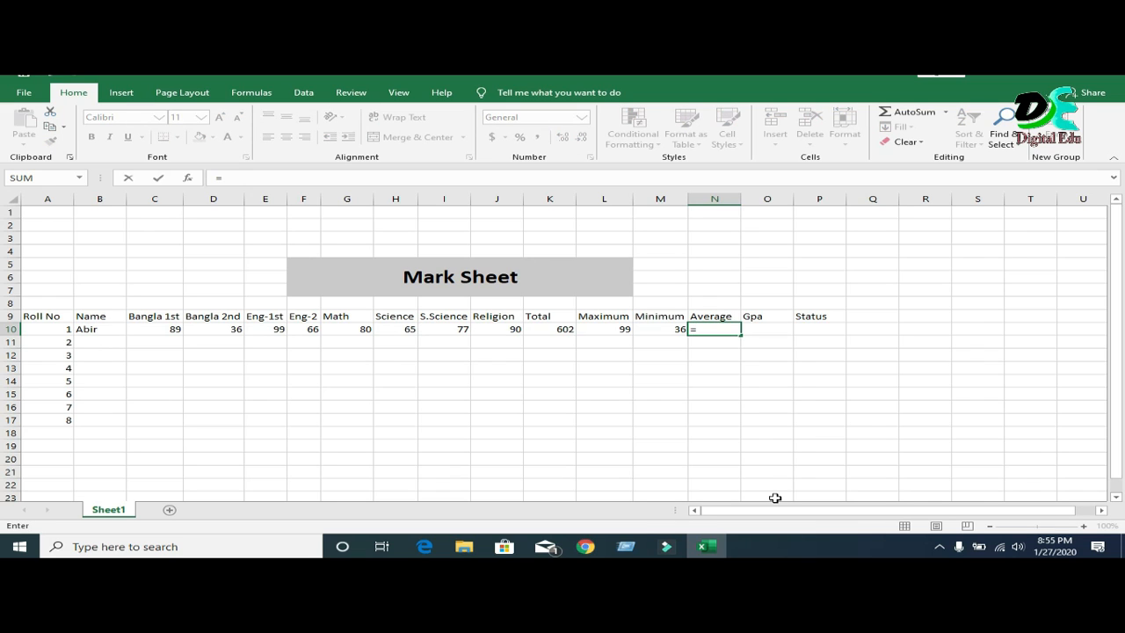
text(a)
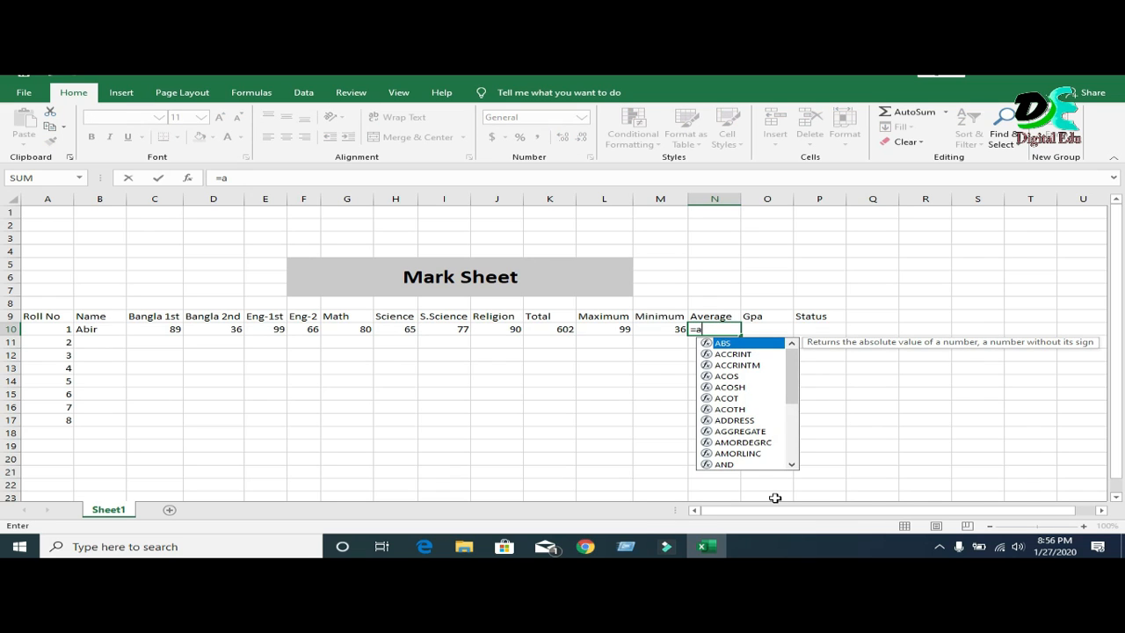
key(BackSpace)
key(BackSpace)
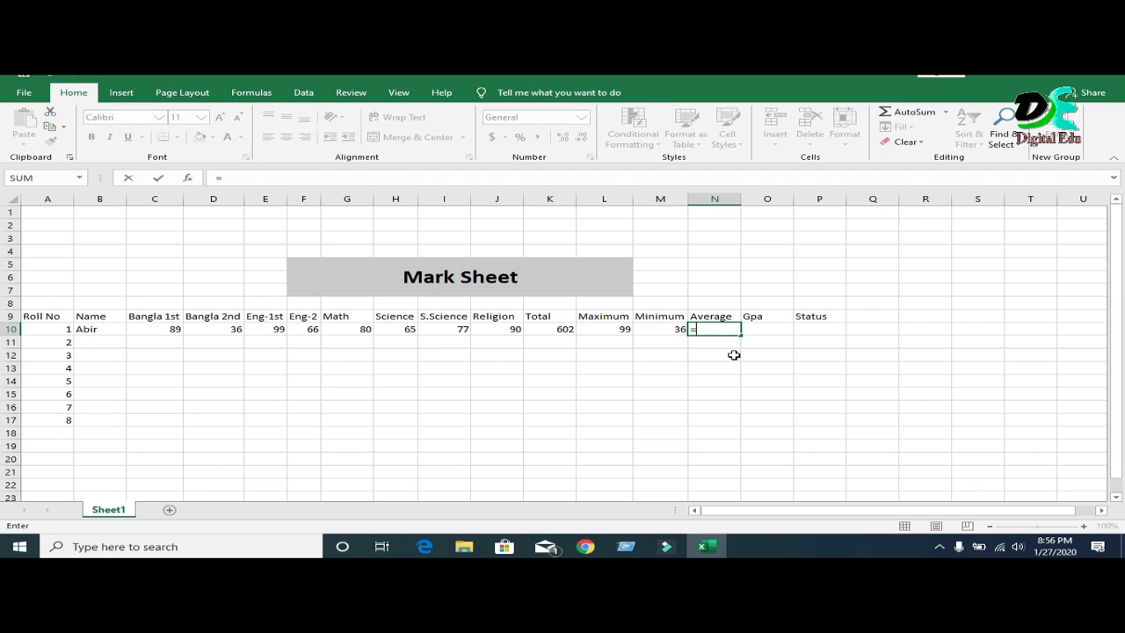
text(avera)
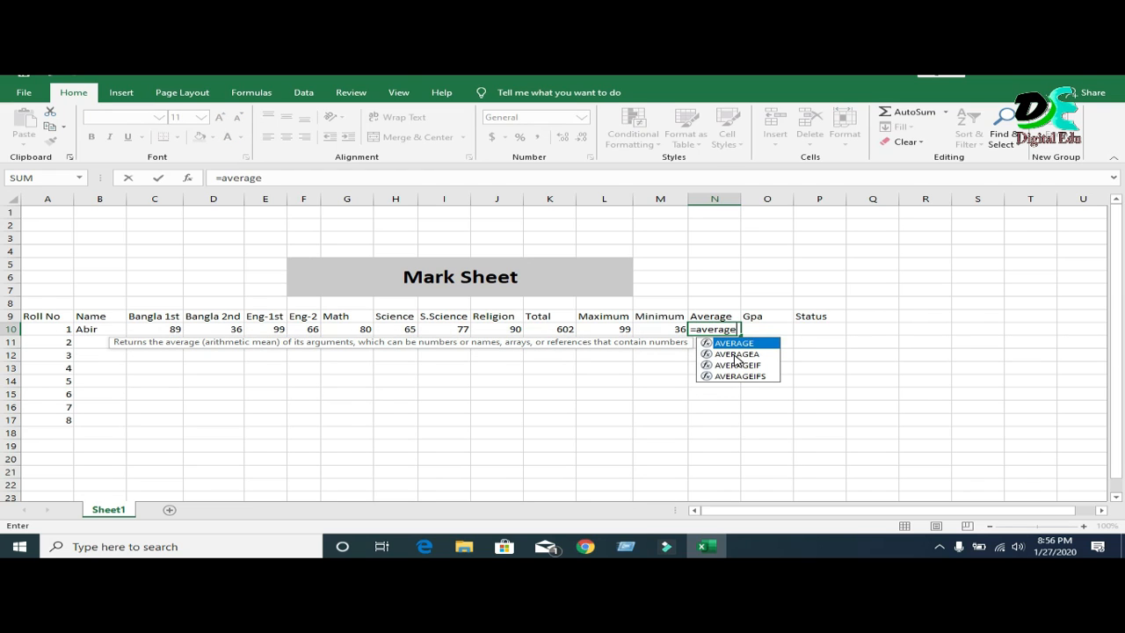
text(ge)
key(Tab)
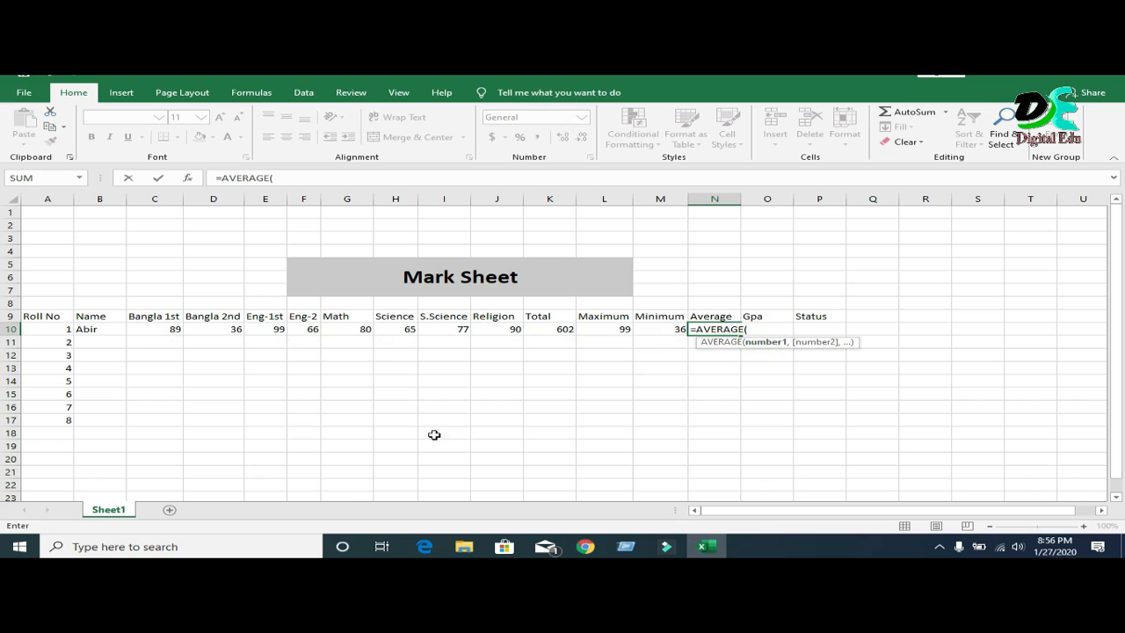
drag(151, 317, 502, 330)
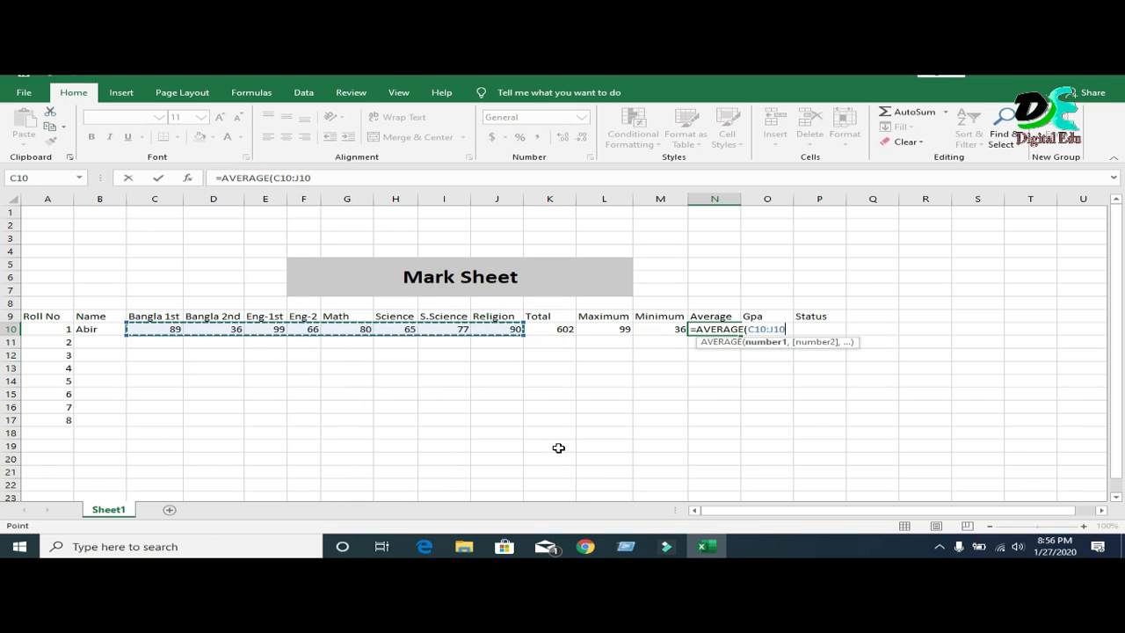
text())
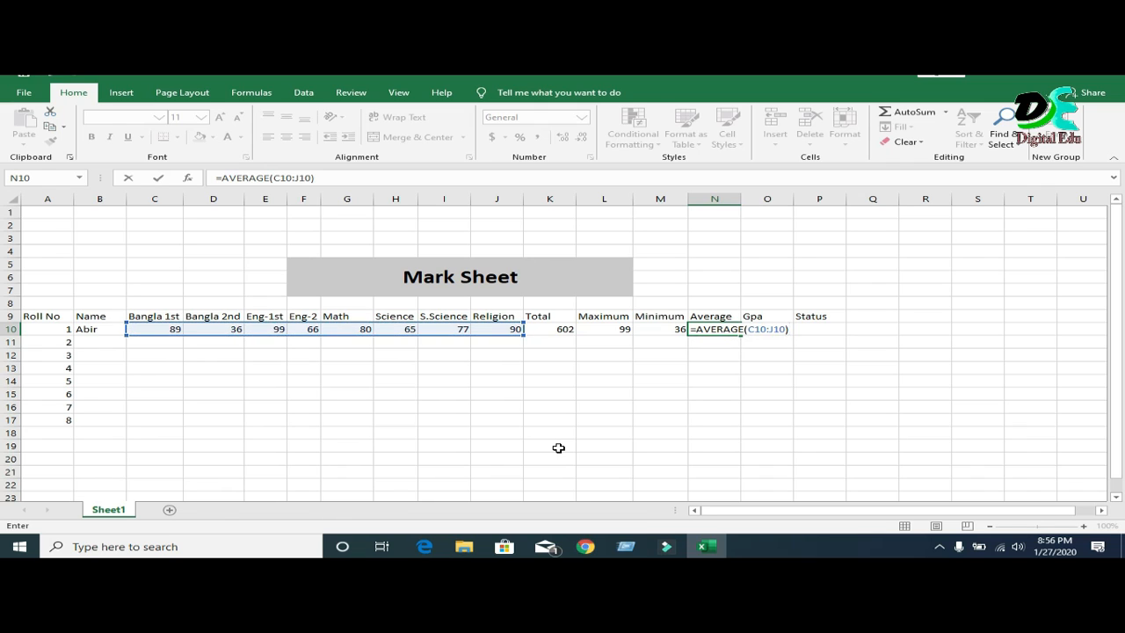
key(Return)
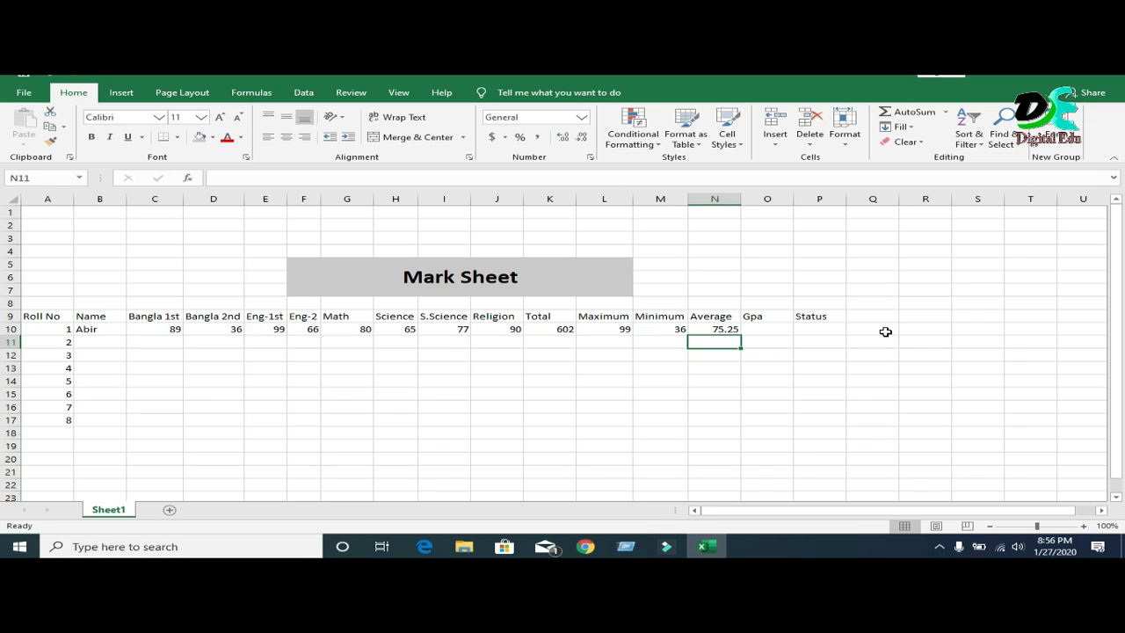
- Note the grading scale above the table, entering 80=>5,A+ in P2 and 70=>4,A in P3
click(761, 329)
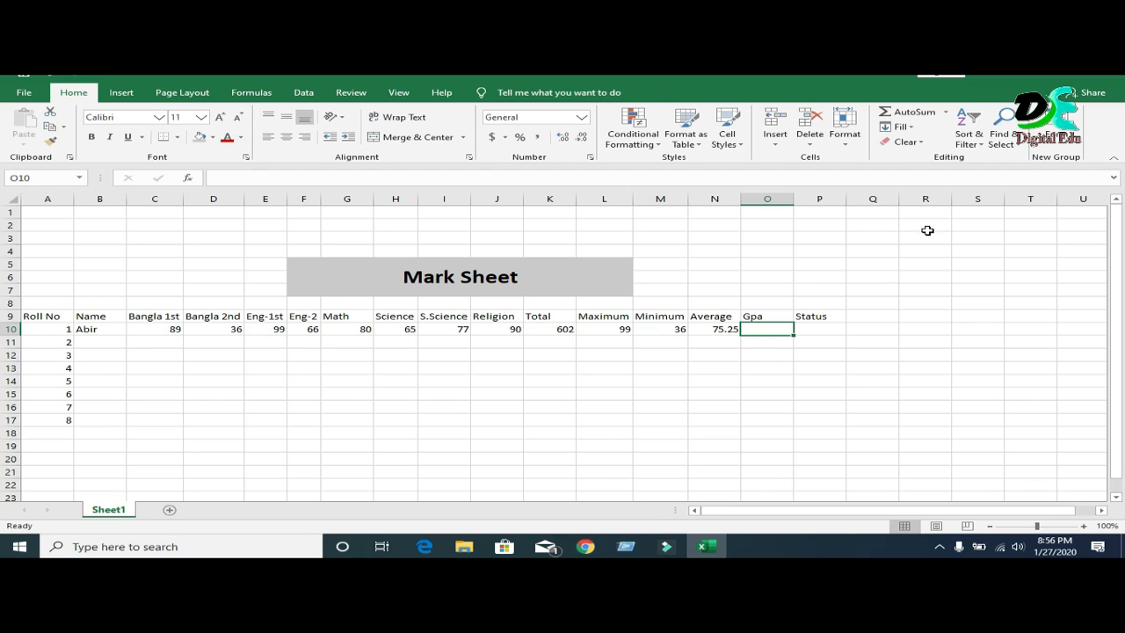
click(834, 226)
text(80)
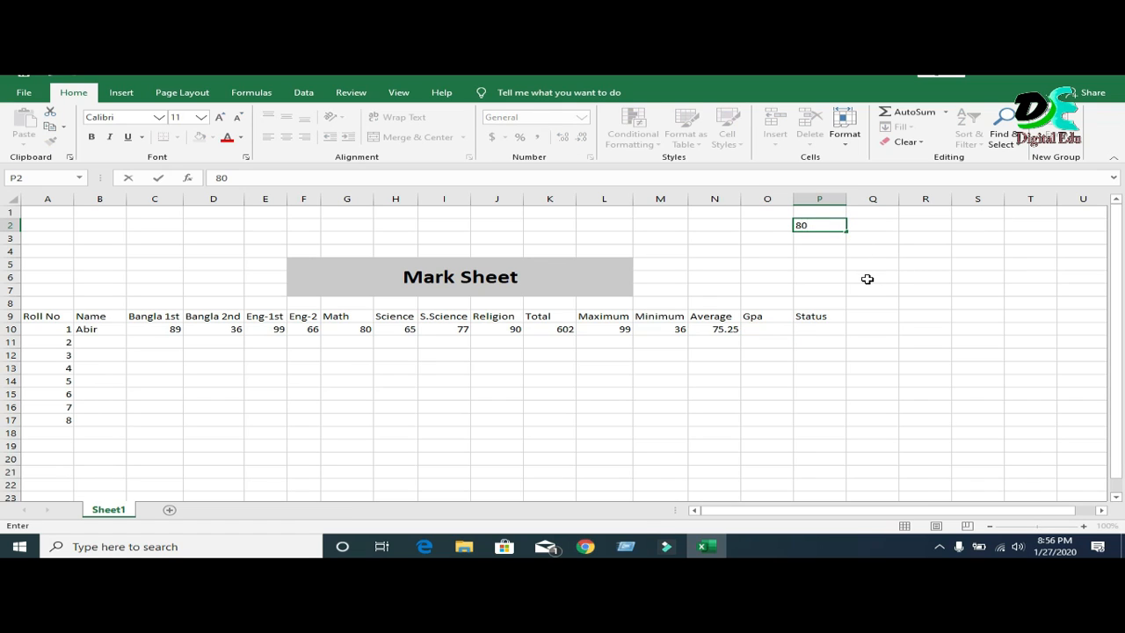
text(=>5,A+)
key(Return)
text(7)
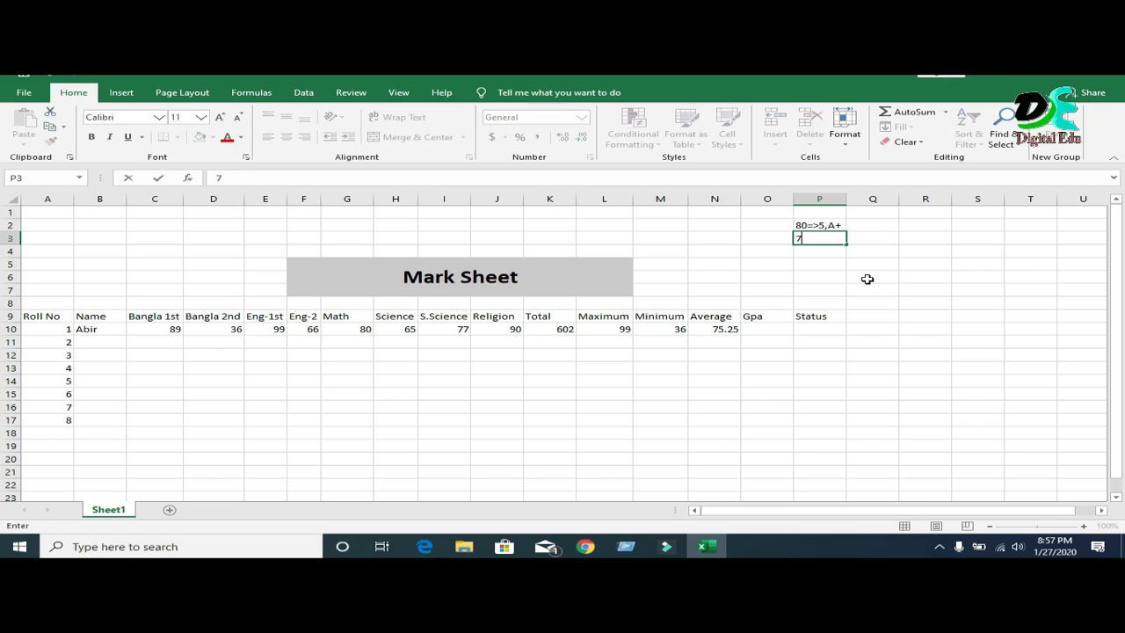
text(0=>4,A)
key(Return)
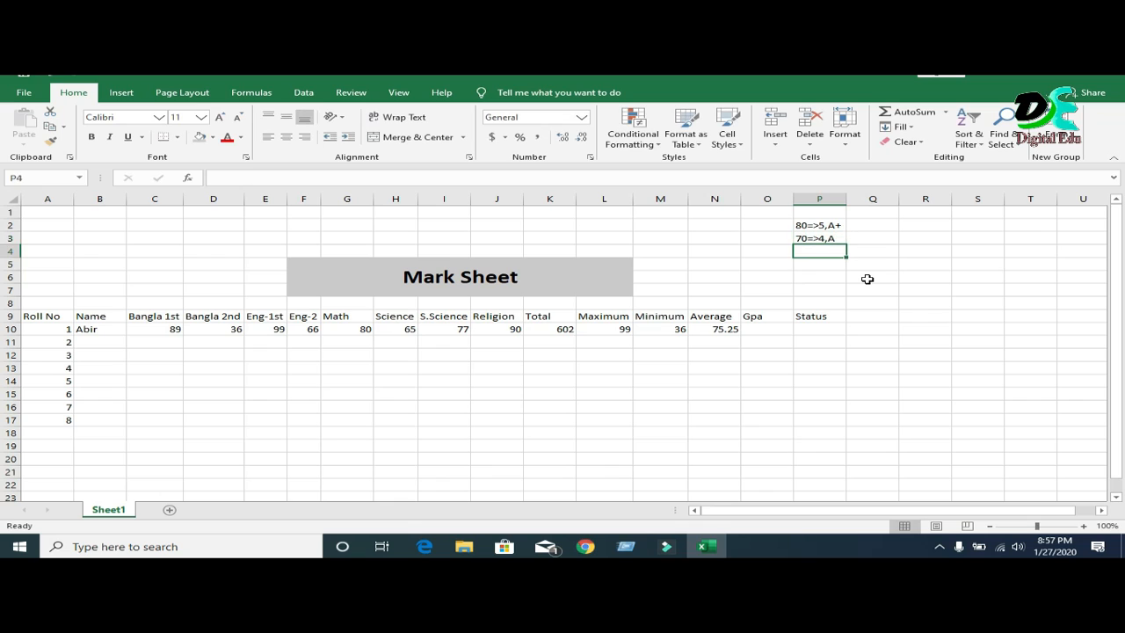
- Continue the grading scale above the table, entering 60=>3.5,A- in P4 and 50=>3,B in P5
text(60)
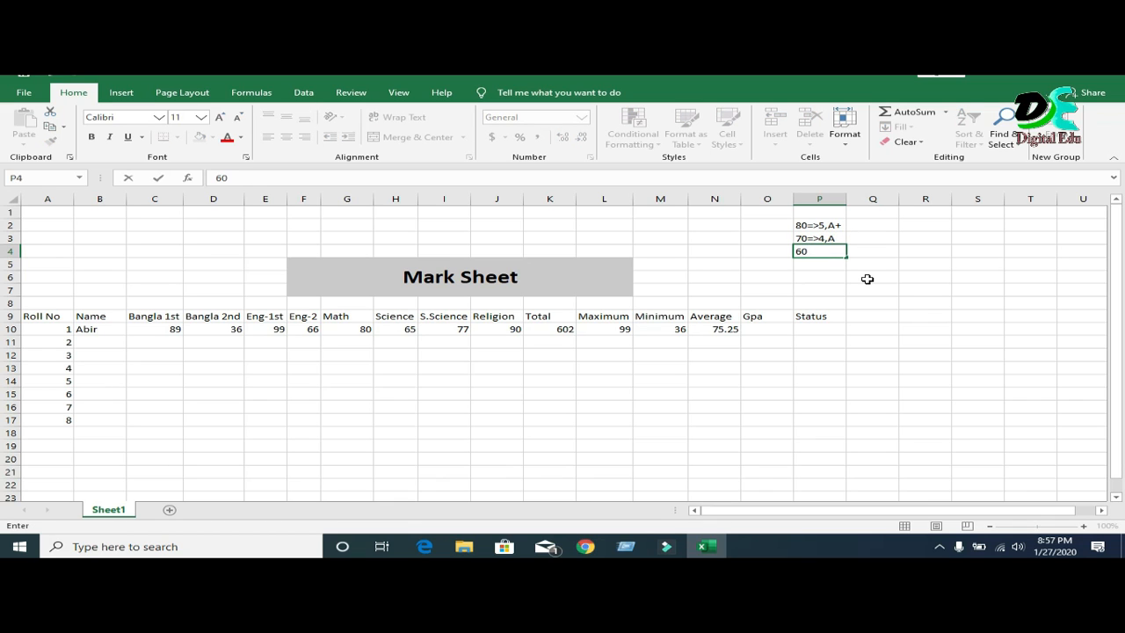
text(=>3.5,A-)
key(Return)
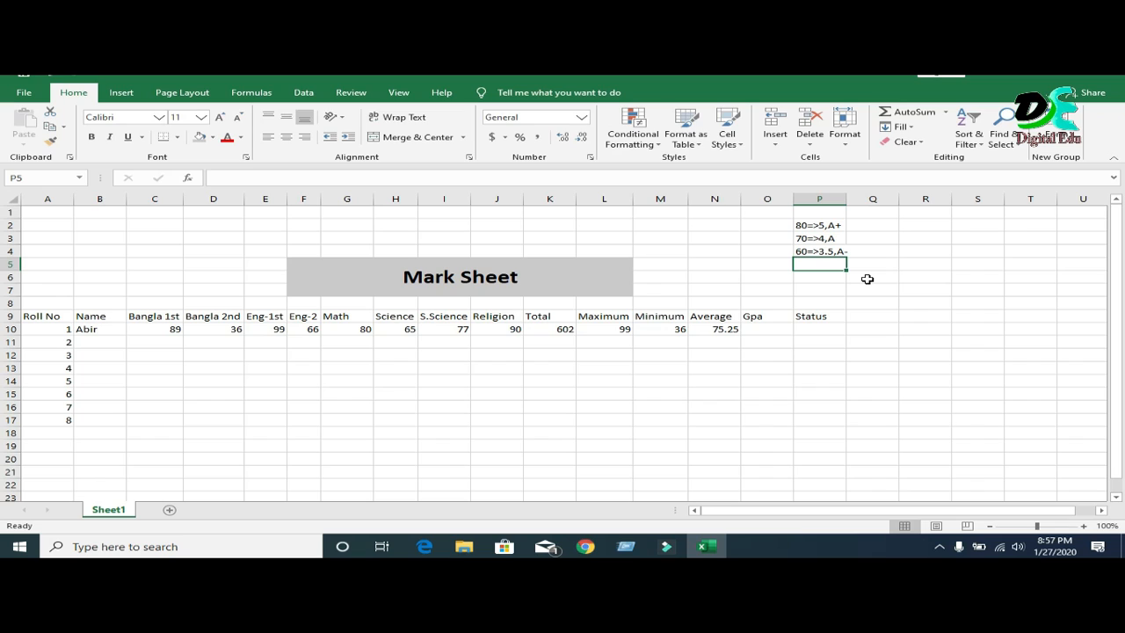
text(50)
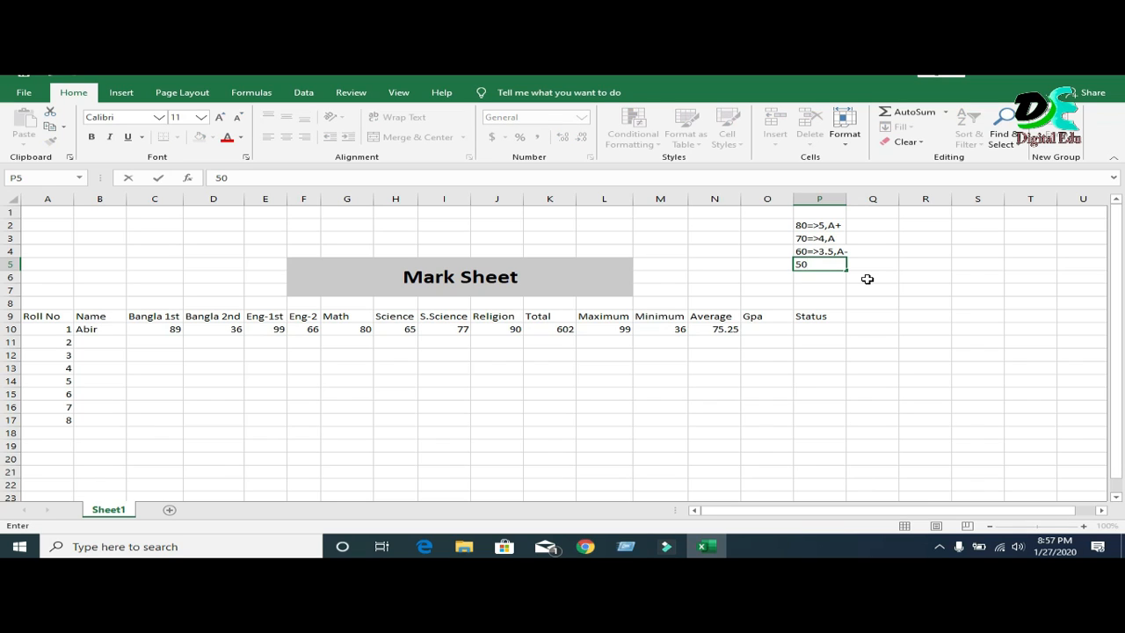
text(=)
text(>)
text(3.)
text(,B)
key(Return)
- Complete the grading scale by entering 40=>2,C in P6, 33=>1,D in P7 and 32=<0,F in P8
text(40)
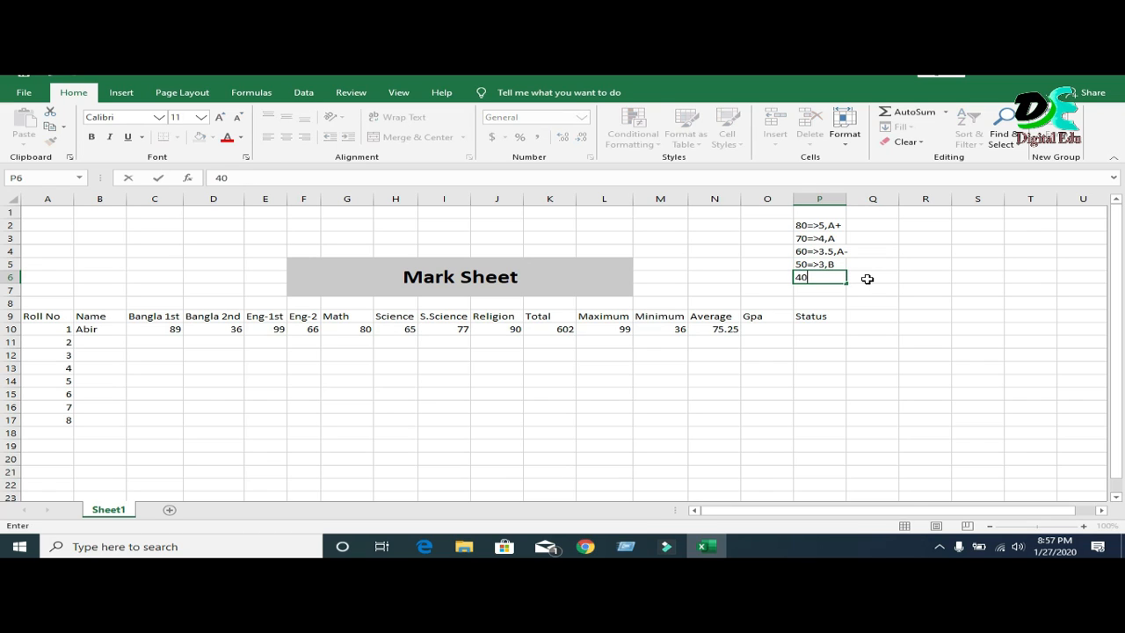
text(=>2,C)
key(Return)
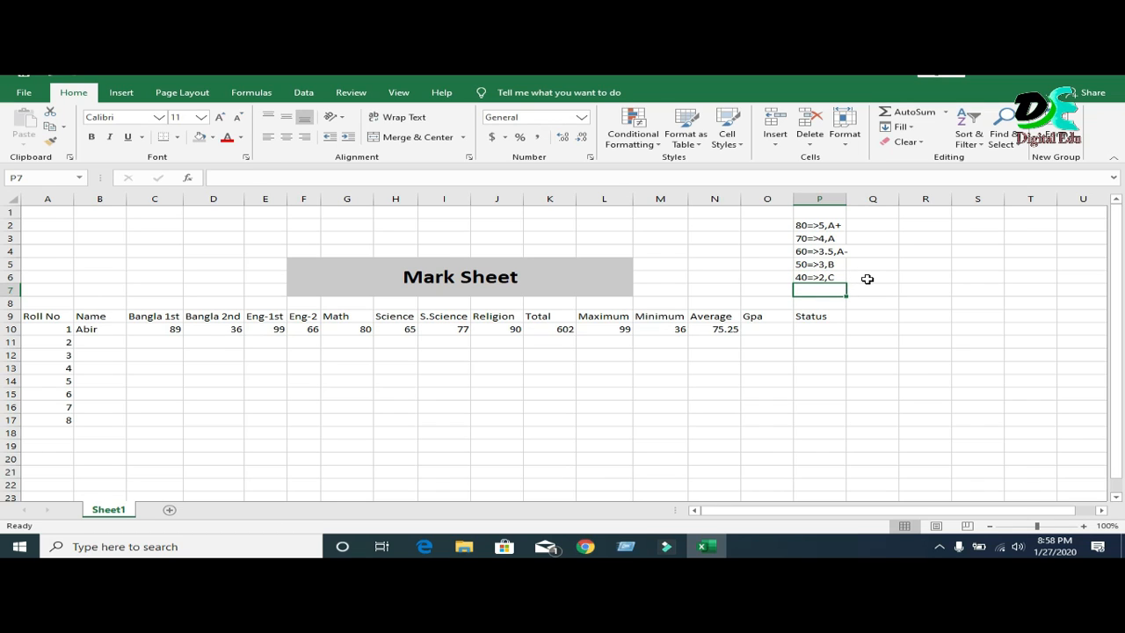
text(33)
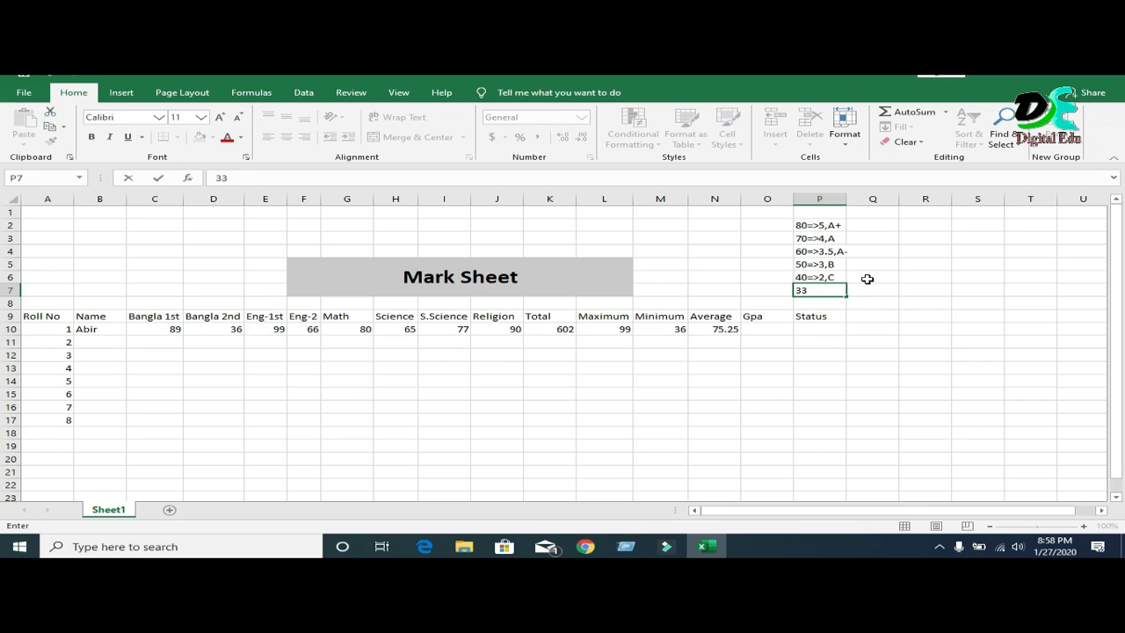
text(=>1,D)
key(Return)
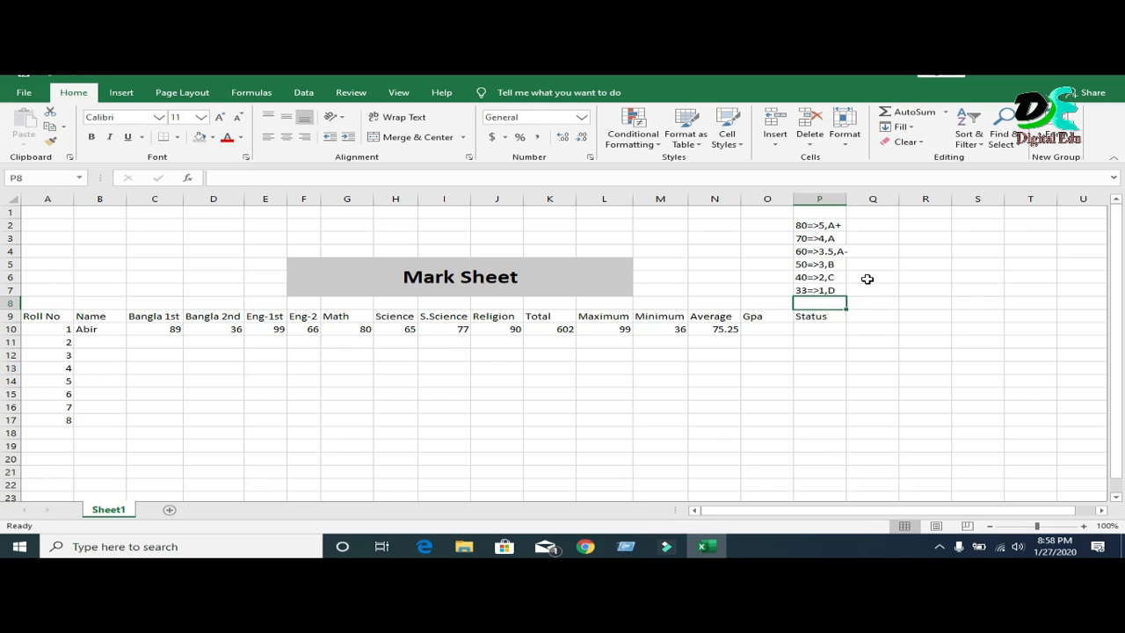
text(32=)
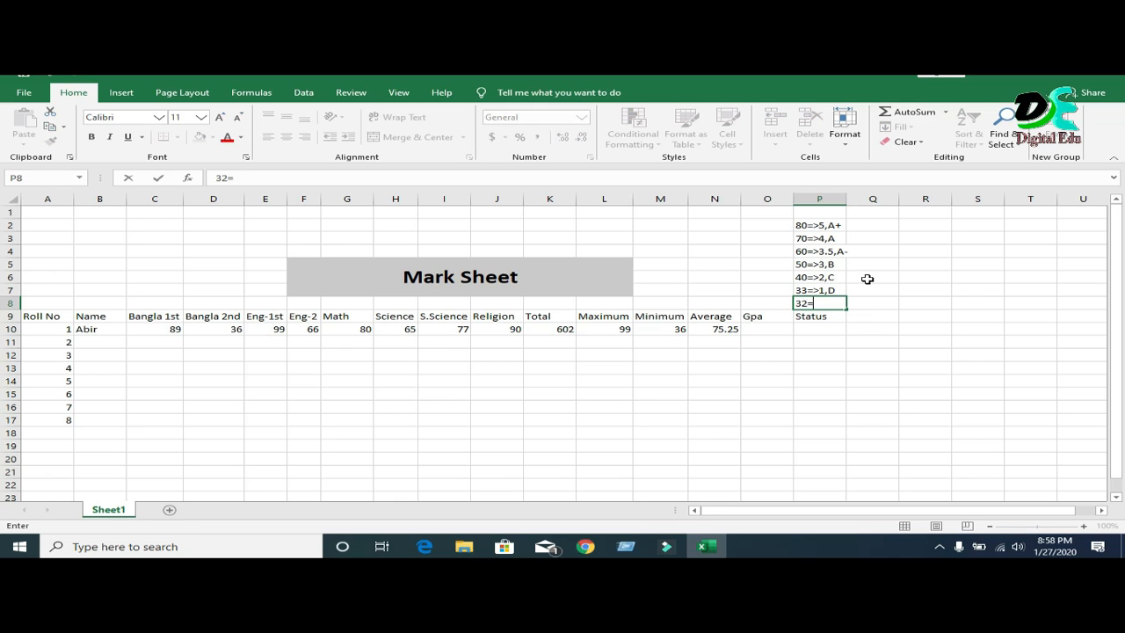
text(<0,F)
- Begin the first student's GPA formula in O10 with =IF(N10>=80,"A+", so averages of at least 80 give A+
click(755, 330)
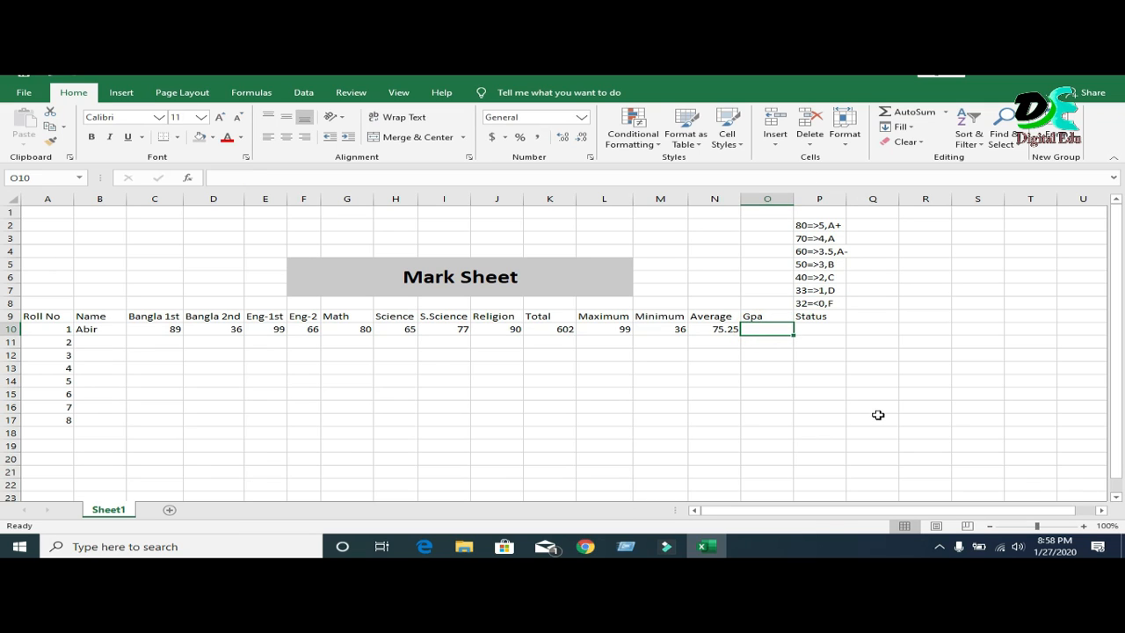
text(=)
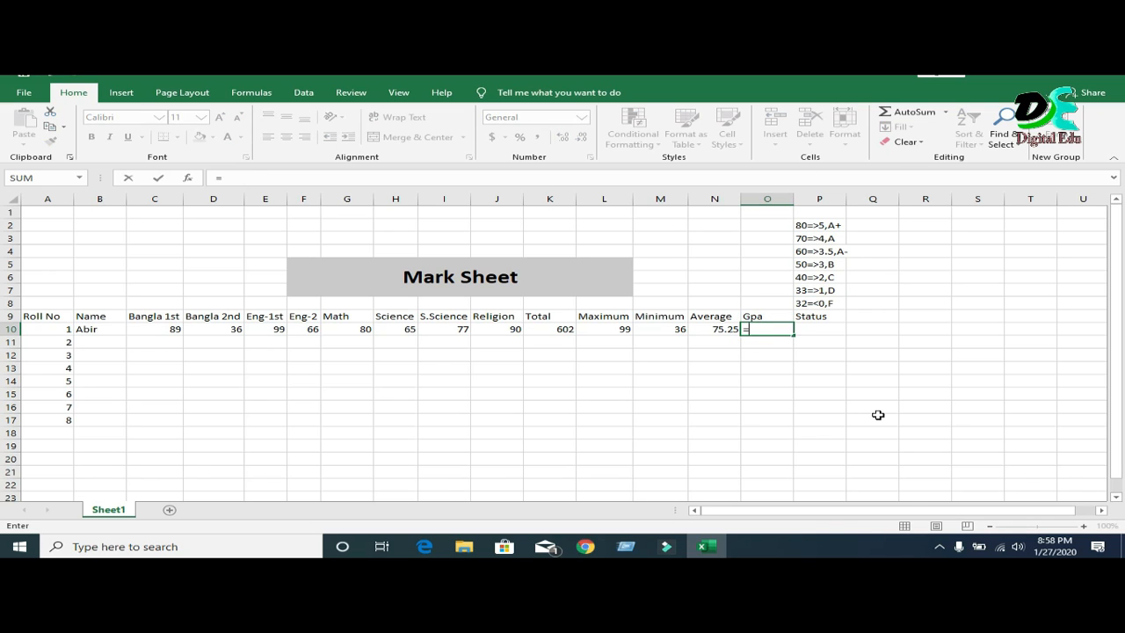
text(if)
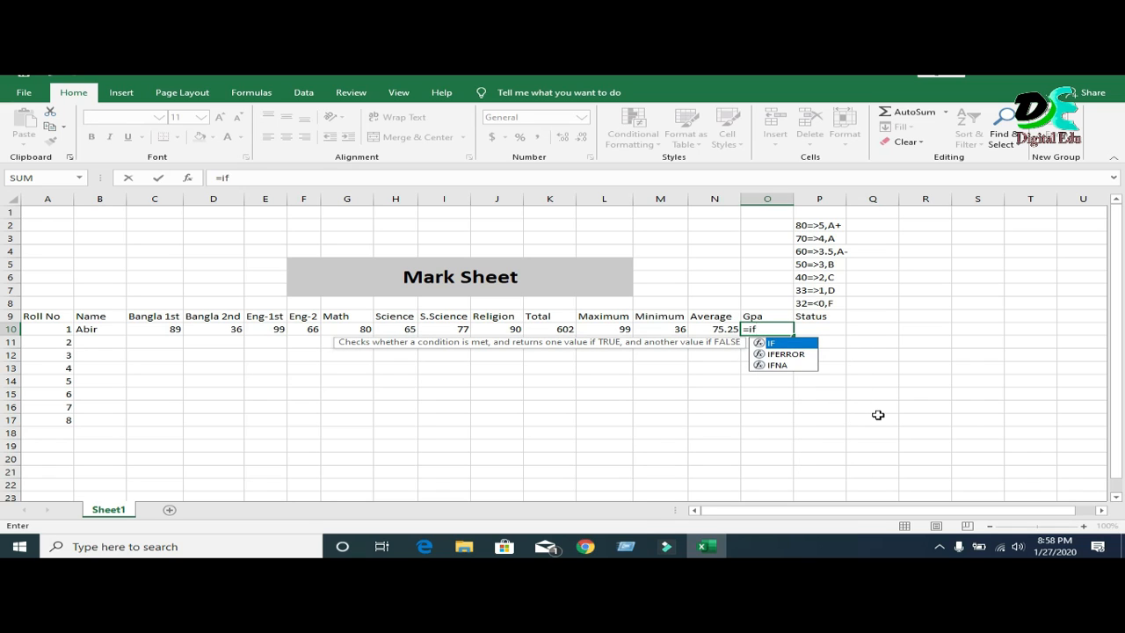
double_click(773, 343)
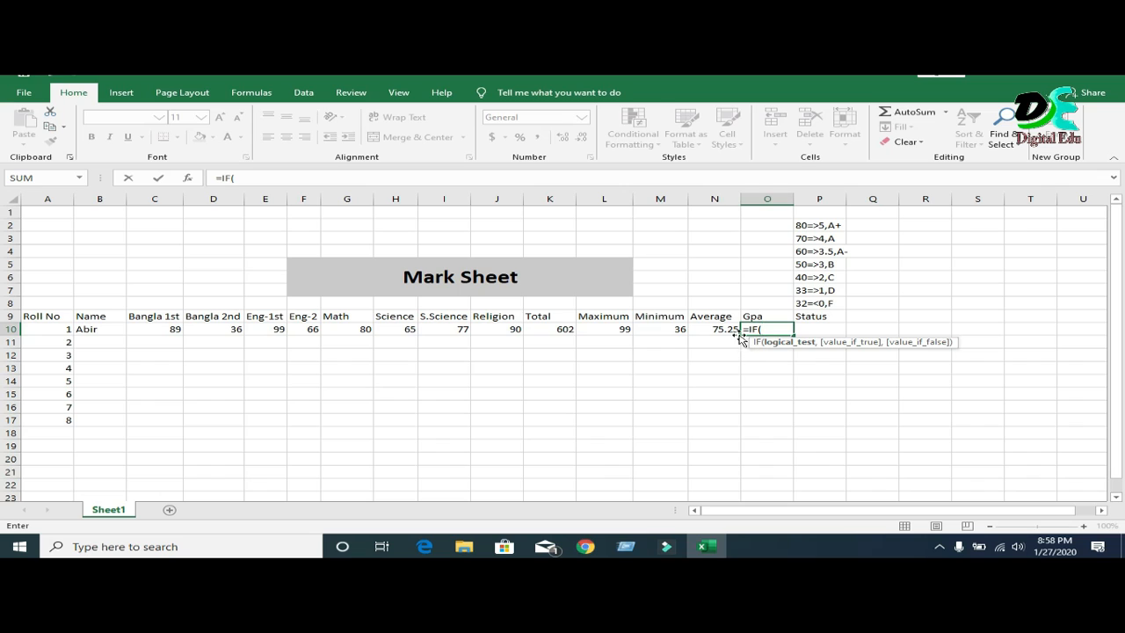
click(713, 328)
text(>)
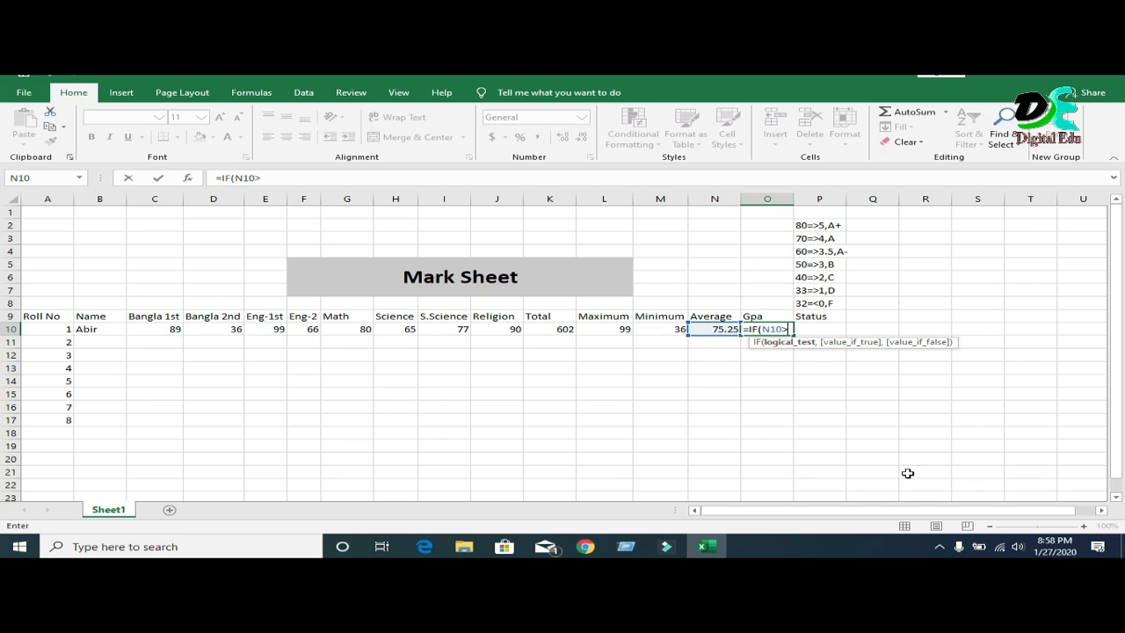
text(=80)
text(,)
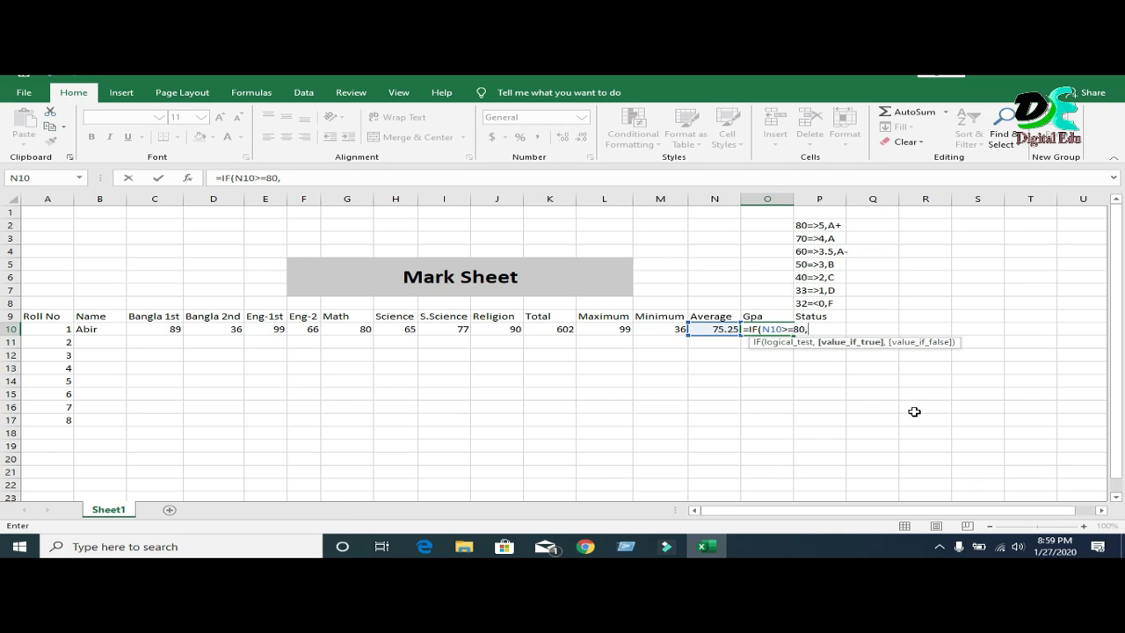
text(()
text("A+)
text(,)
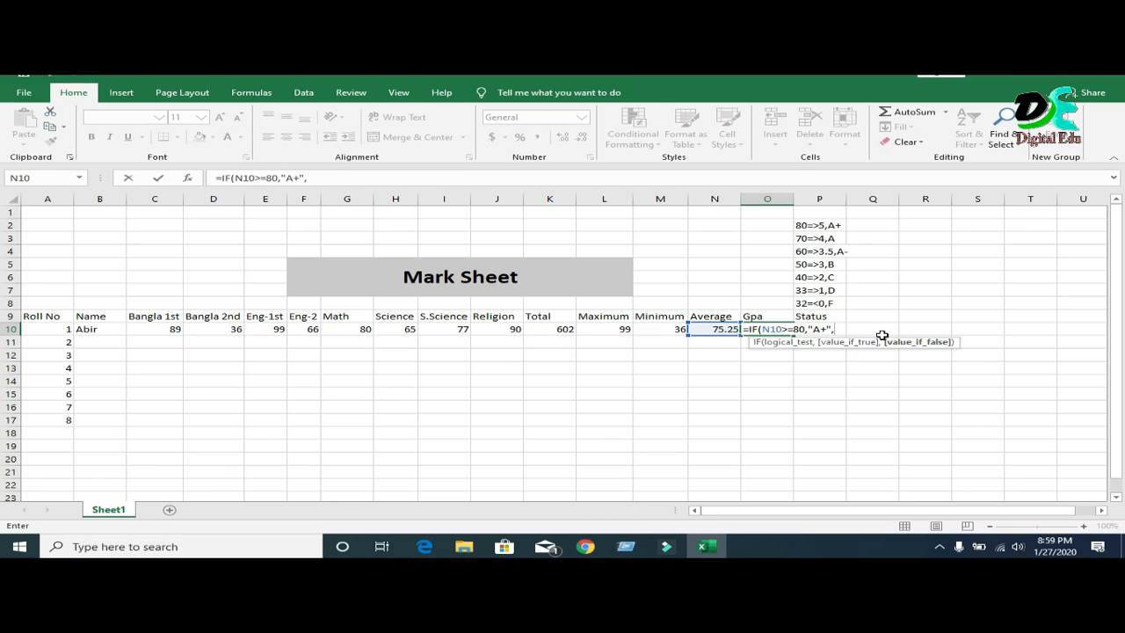
key(Left)
key(Left)
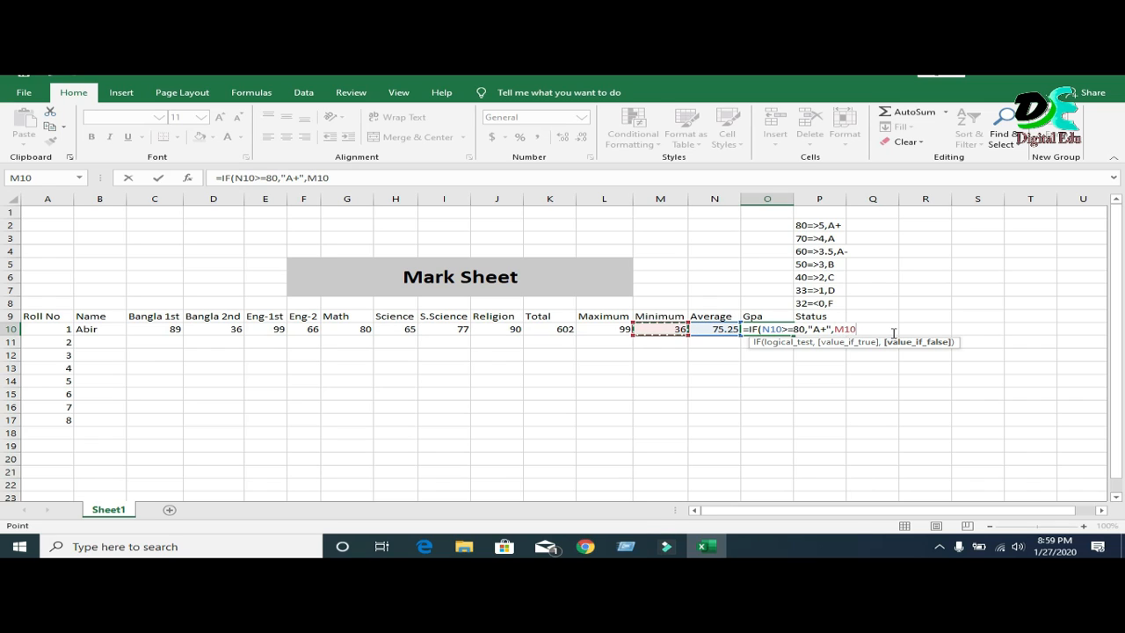
key(BackSpace)
key(BackSpace)
key(BackSpace)
key(BackSpace)
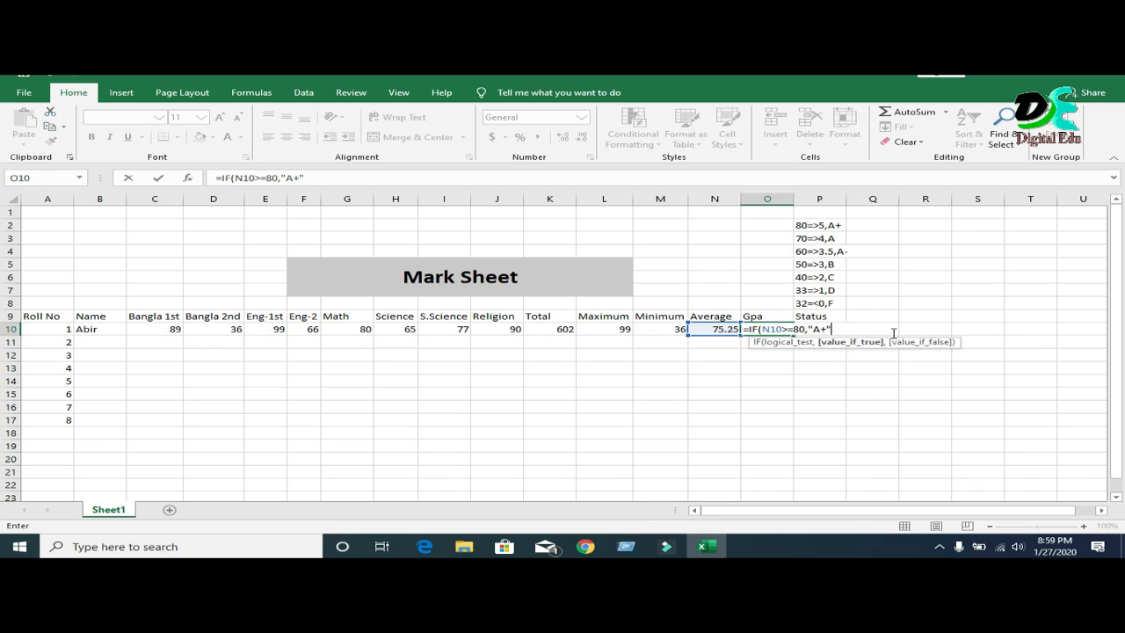
key(BackSpace)
text(5)
text(",)
key(BackSpace)
key(BackSpace)
key(BackSpace)
text(A+",)
- Extend the GPA formula in O10 with the nested condition IF(N10>=70,"A", after the A+ result
click(848, 329)
text(if)
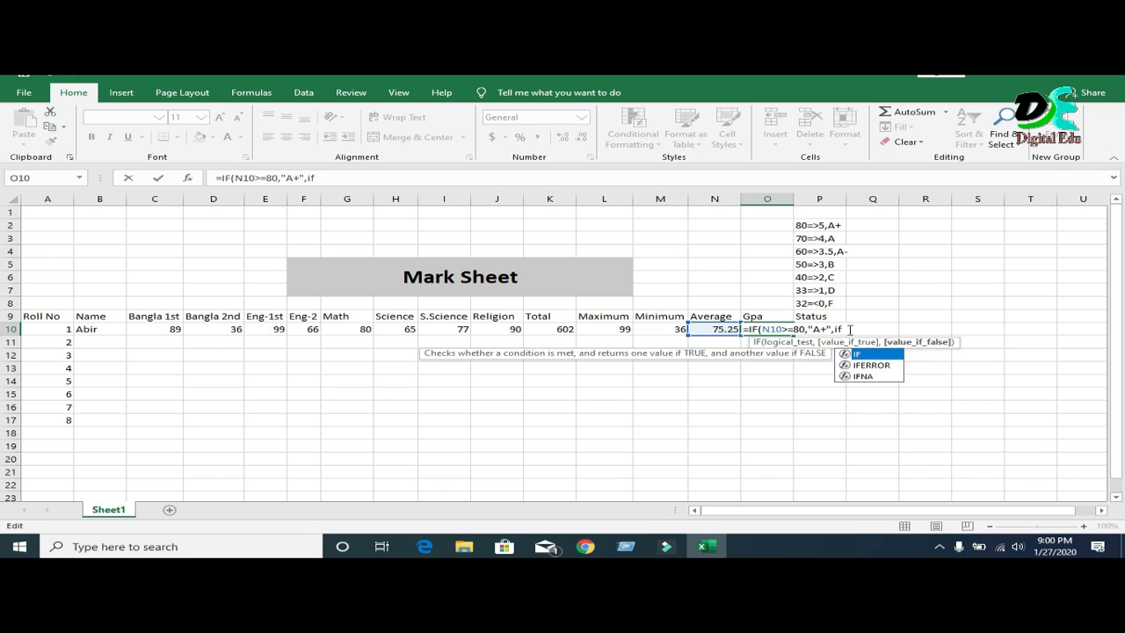
double_click(861, 354)
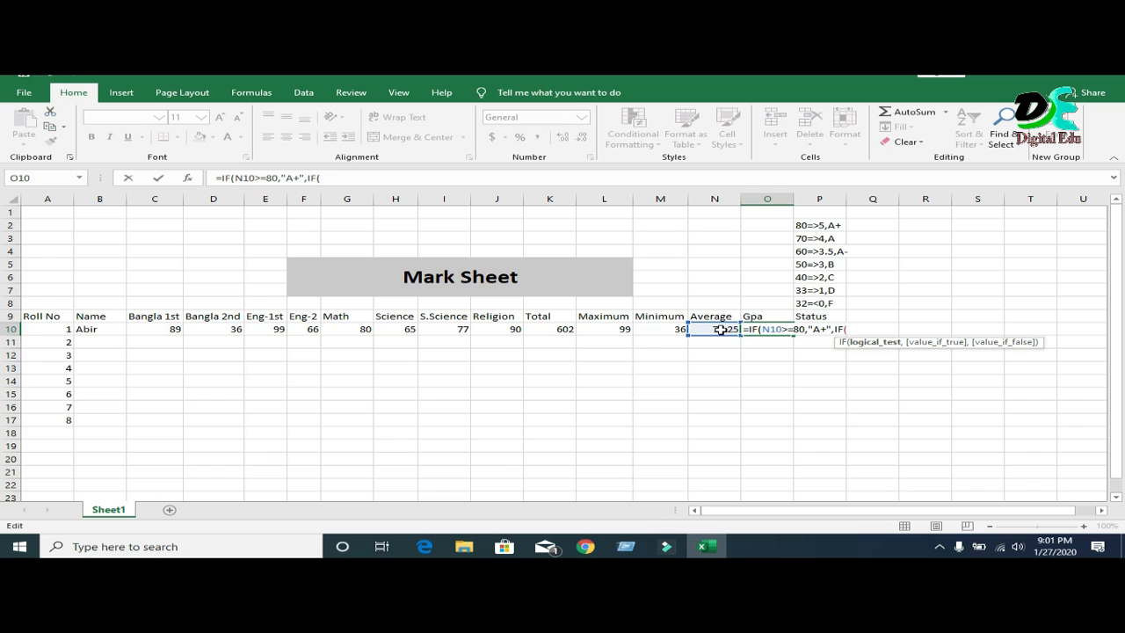
click(719, 329)
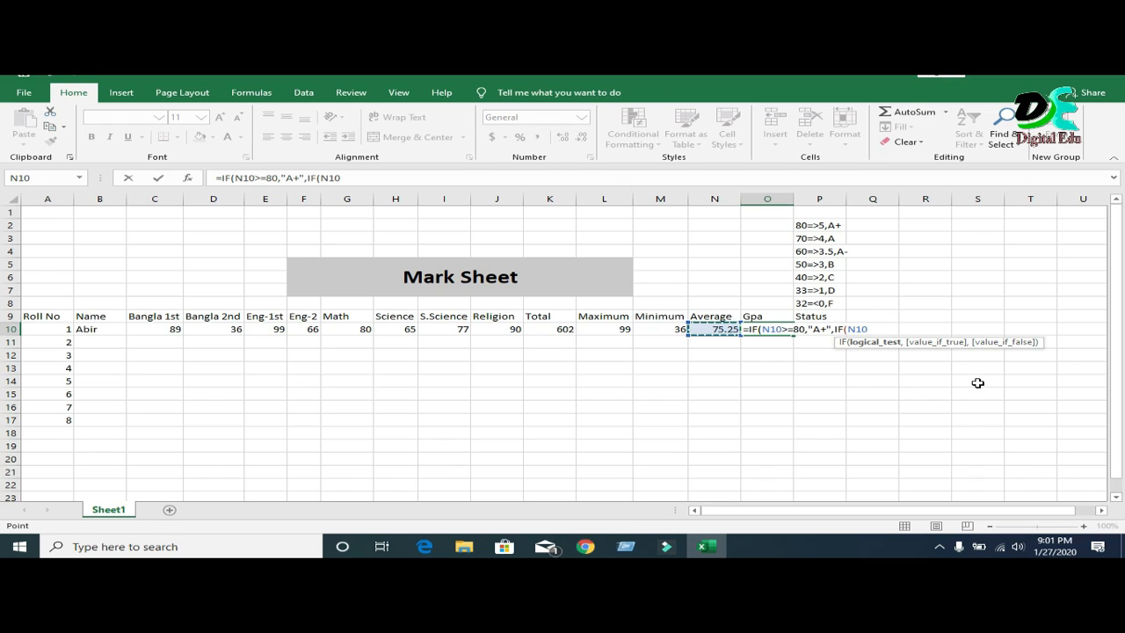
text(>=)
text(70,)
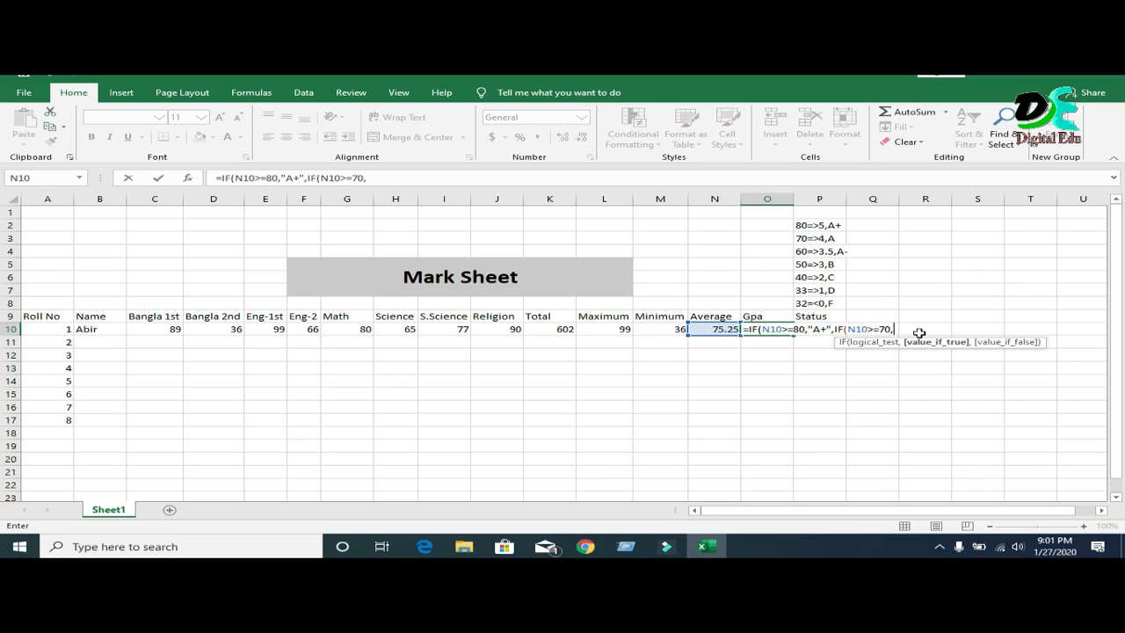
text("A",)
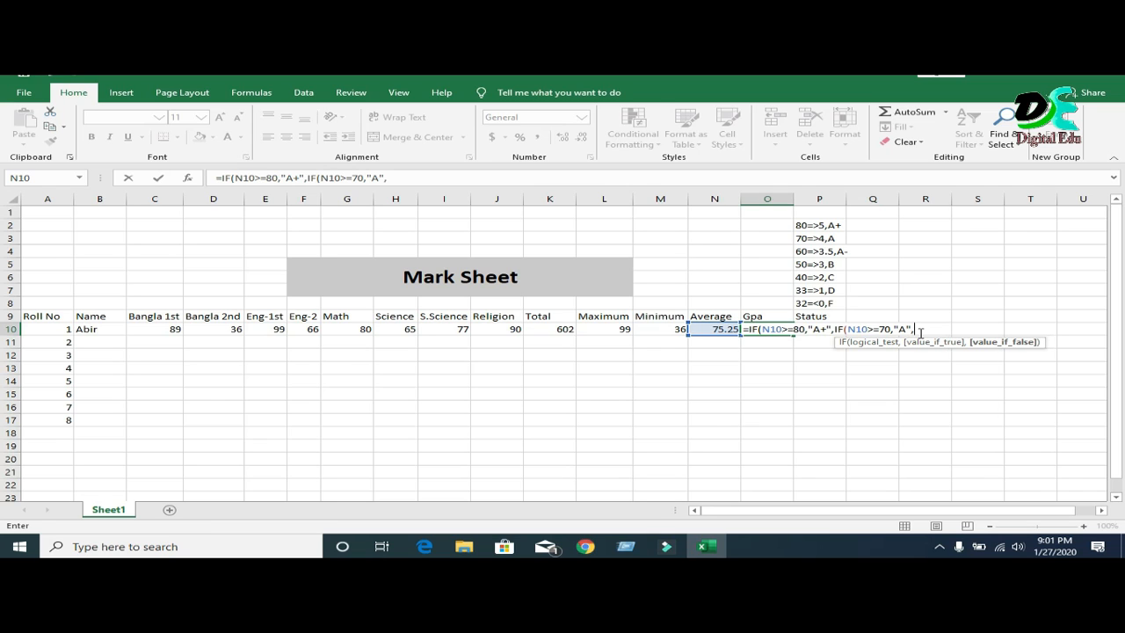
- Add the nested condition IF(N10>=60,"A-", to the GPA formula in O10
text(ig)
key(BackSpace)
text(f)
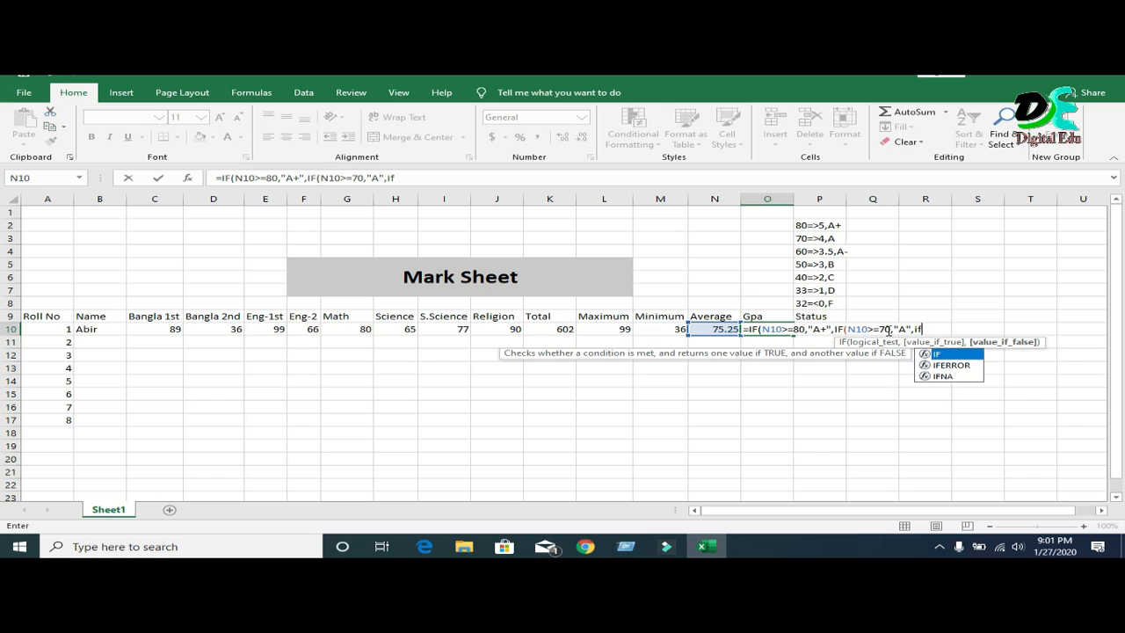
double_click(952, 353)
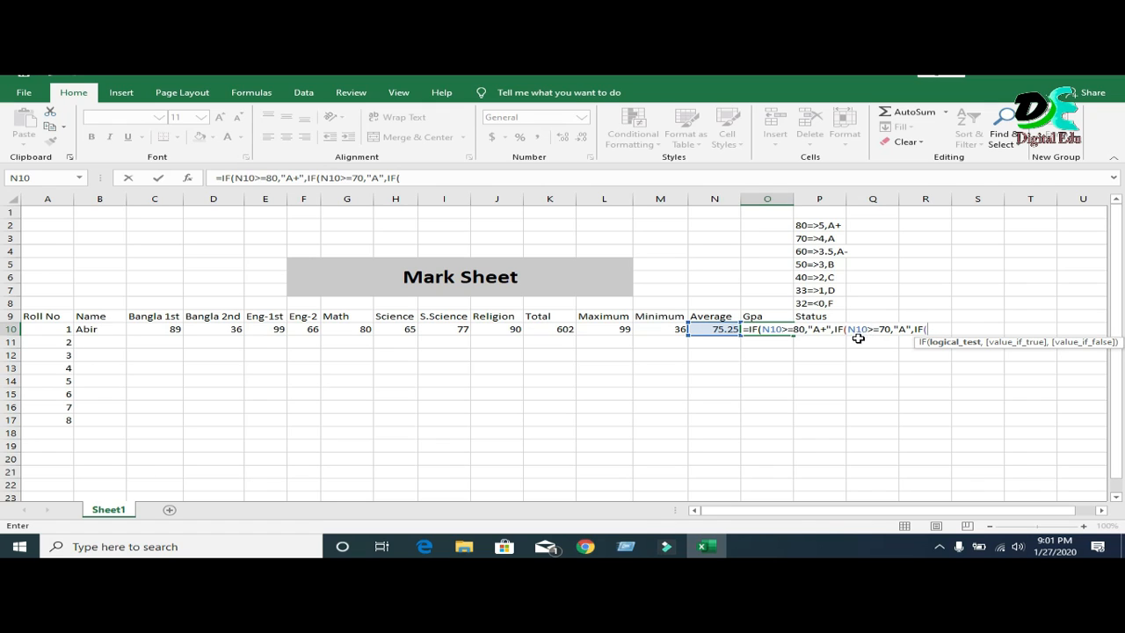
click(717, 329)
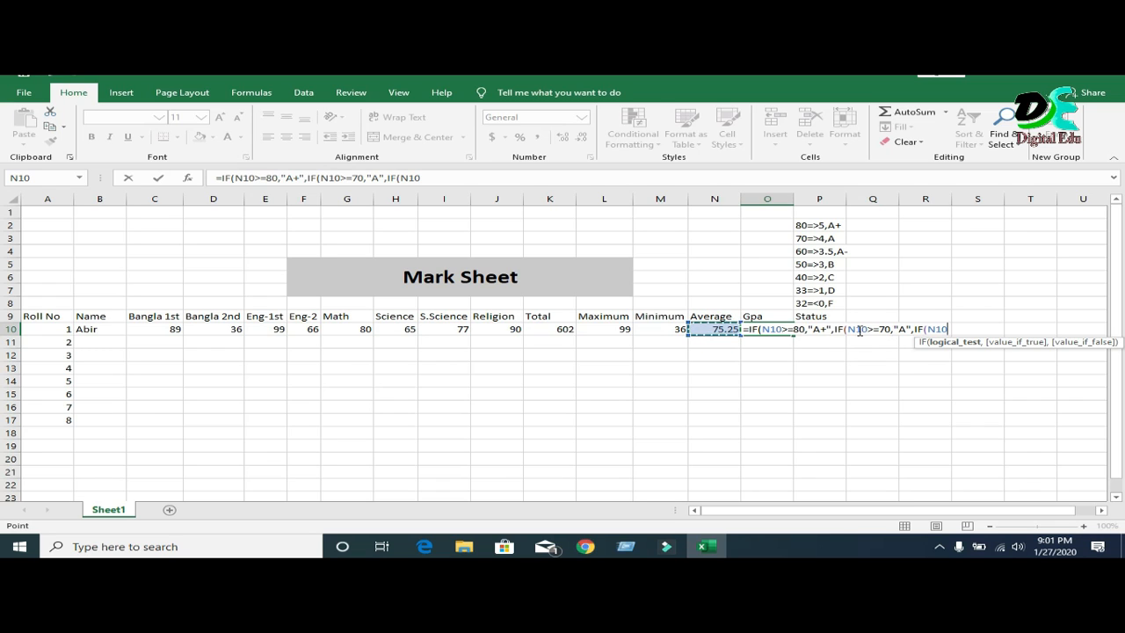
text(>=60)
text(,)
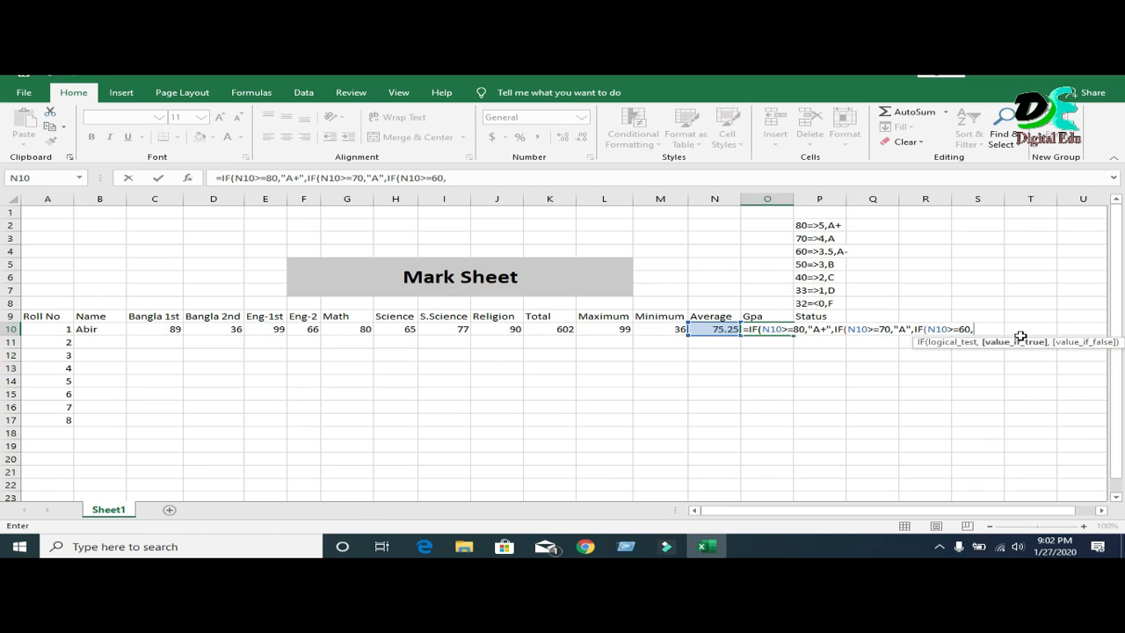
text("A-",)
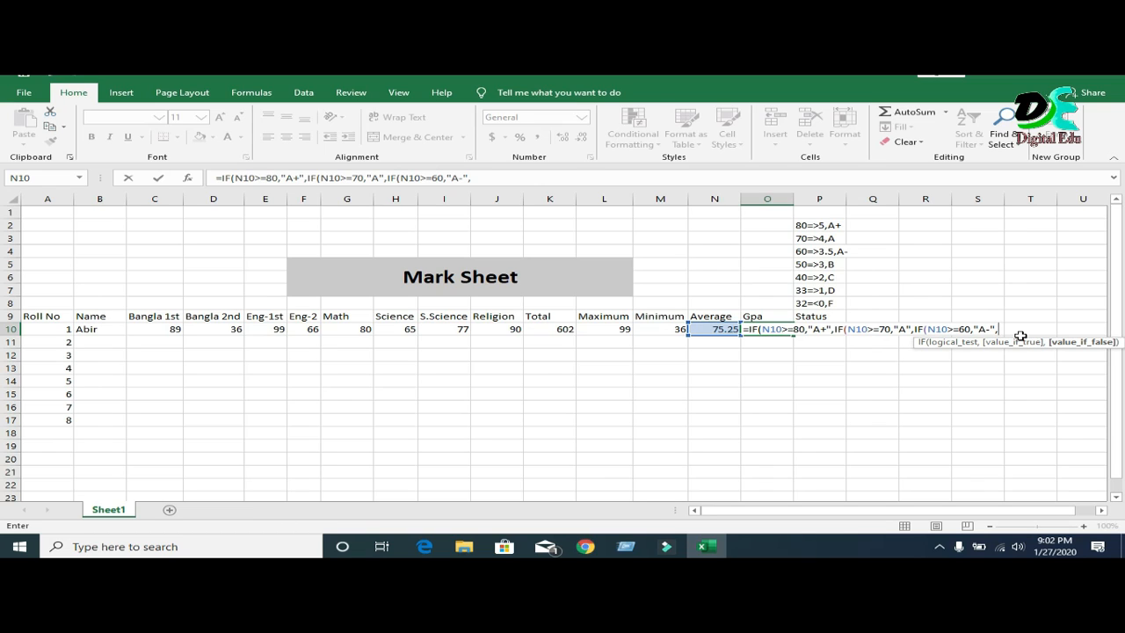
- Add the nested condition IF(N10>=50,"B", to the GPA formula in O10
text(if)
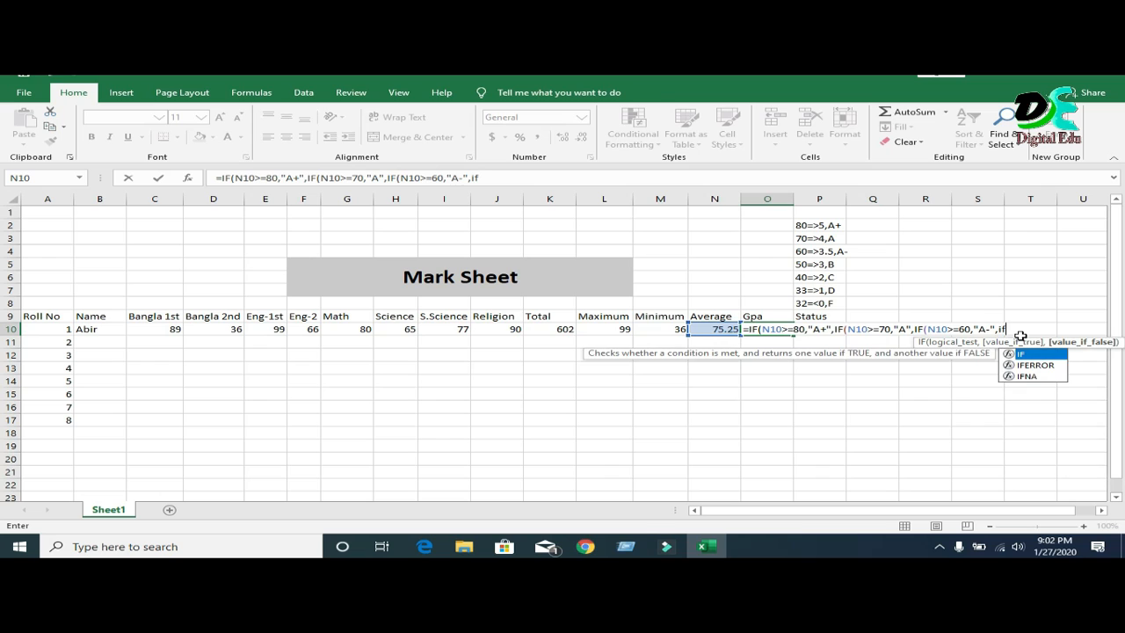
double_click(1044, 354)
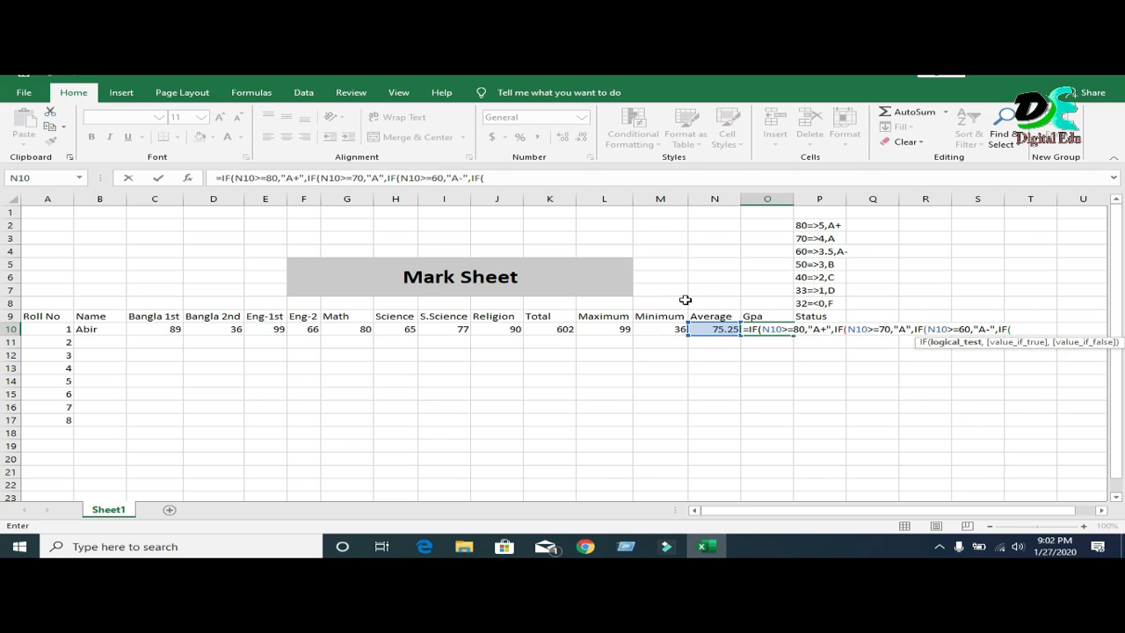
click(716, 329)
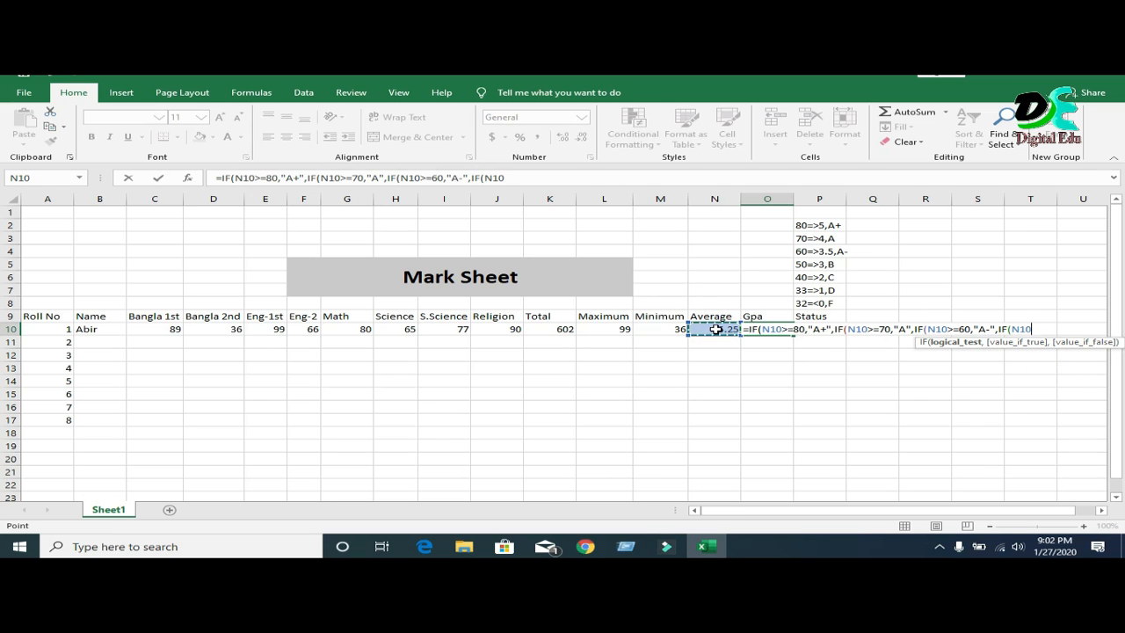
text(>=50,)
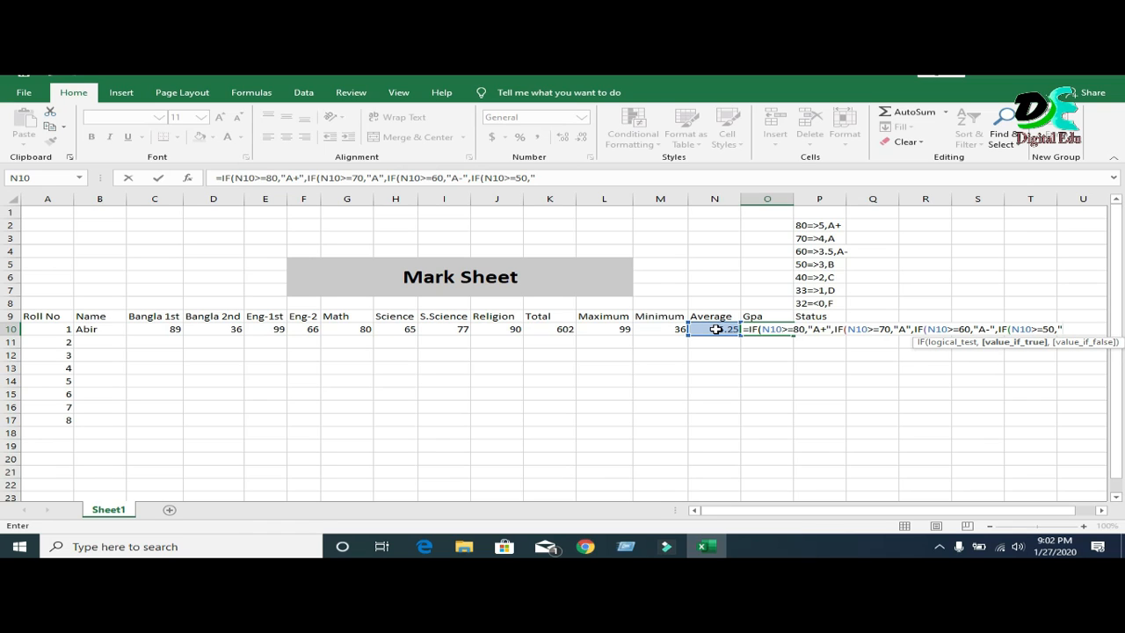
text("B)
text(",)
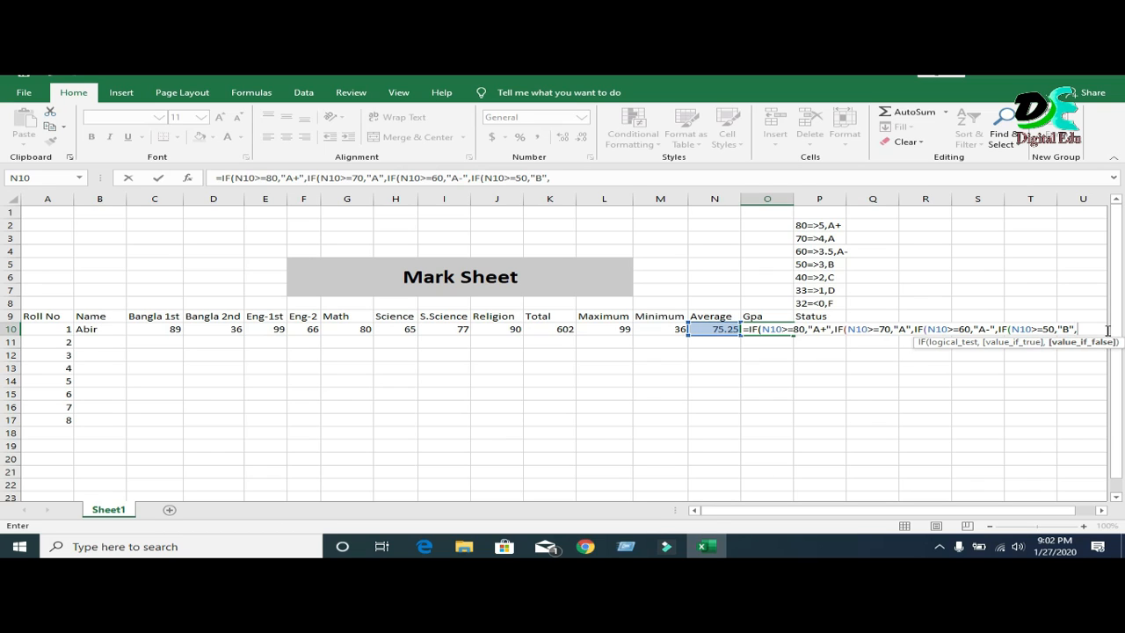
- Add the nested condition IF(N10>=40,"C", to the GPA formula in O10
text(IF)
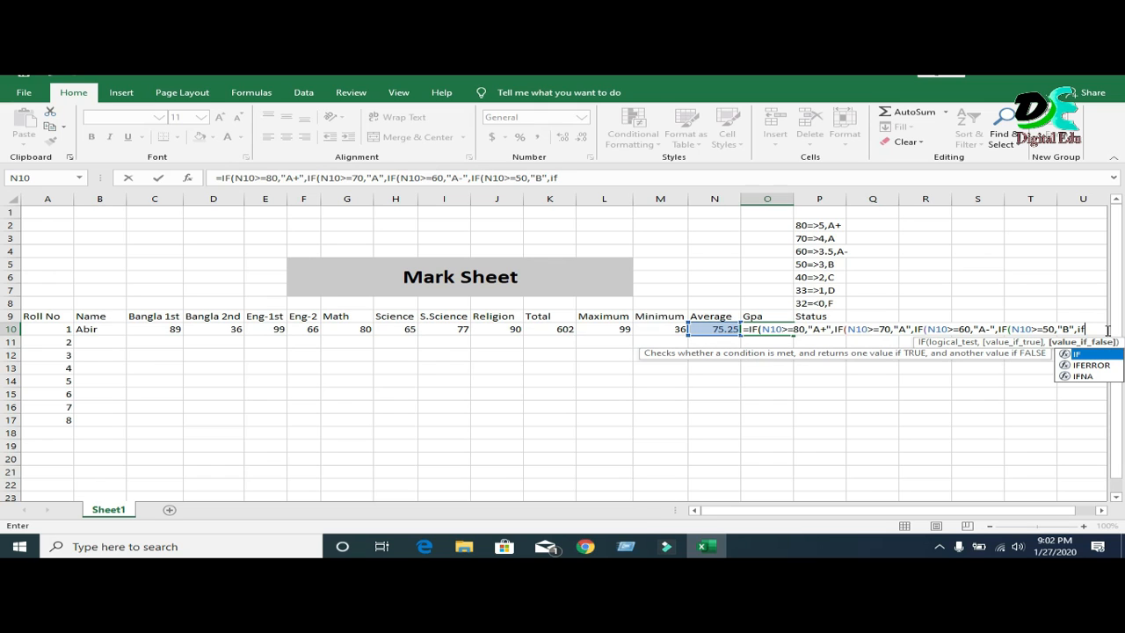
double_click(1086, 353)
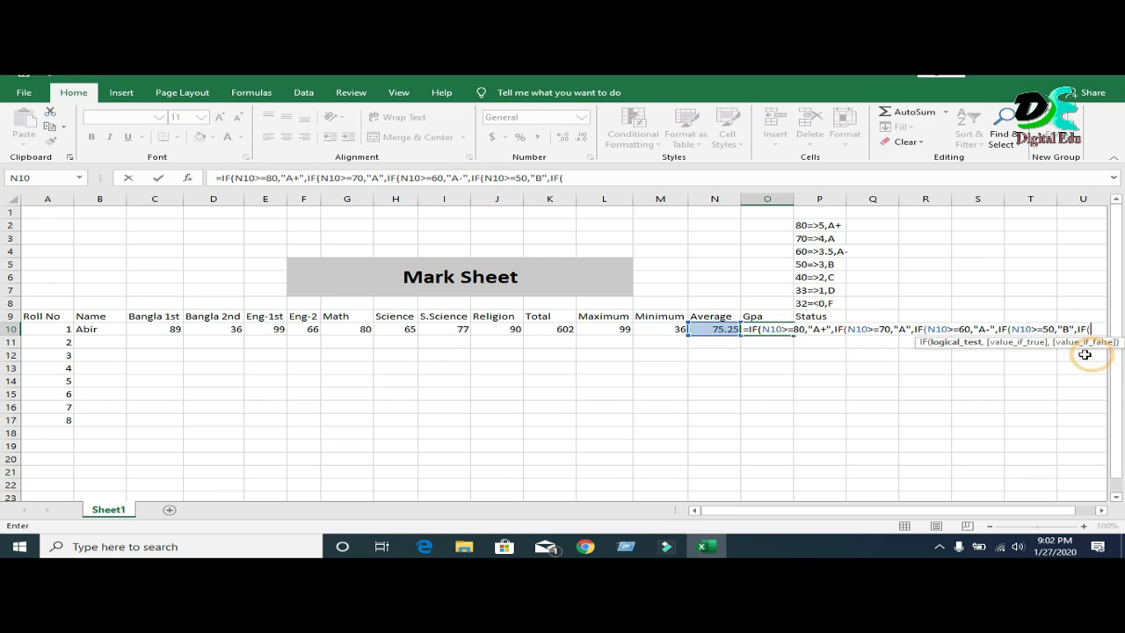
click(707, 331)
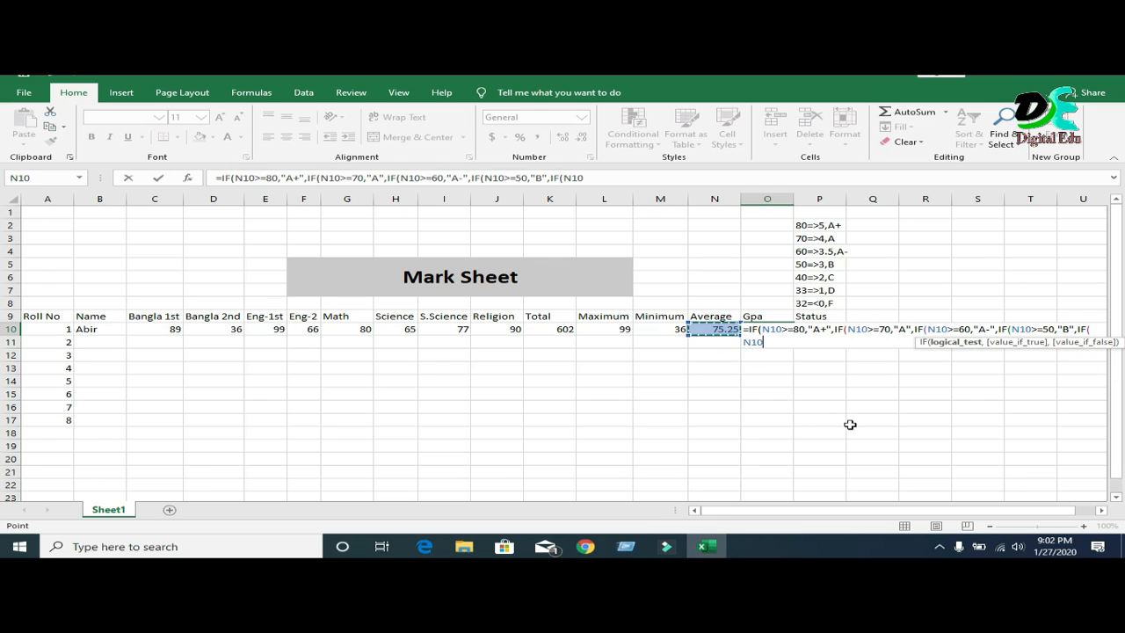
text(>=)
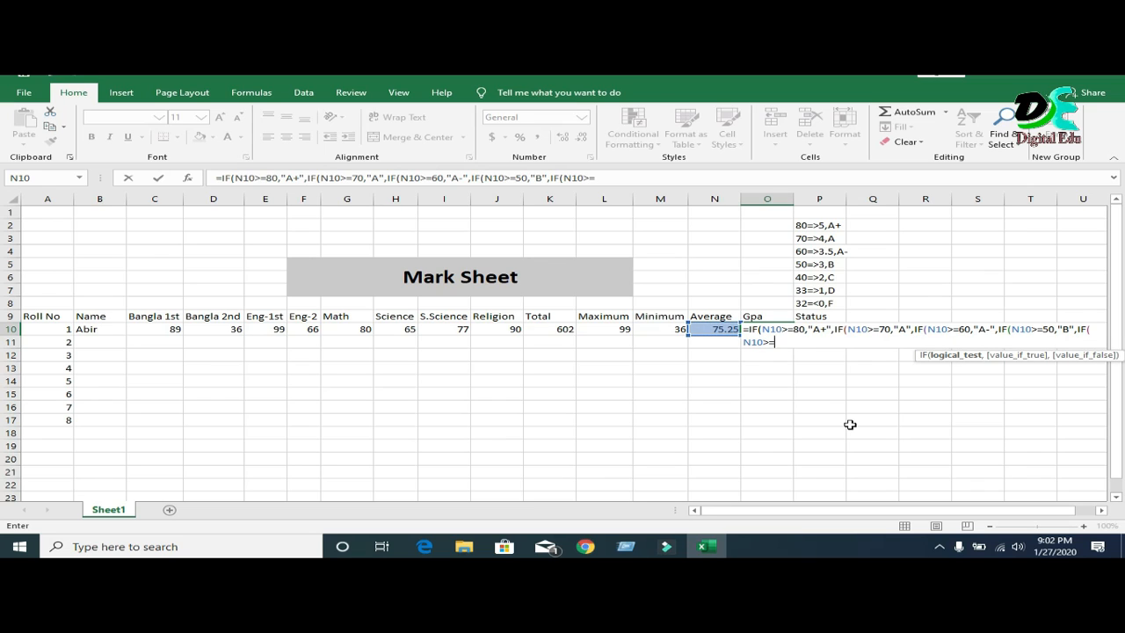
text(40,)
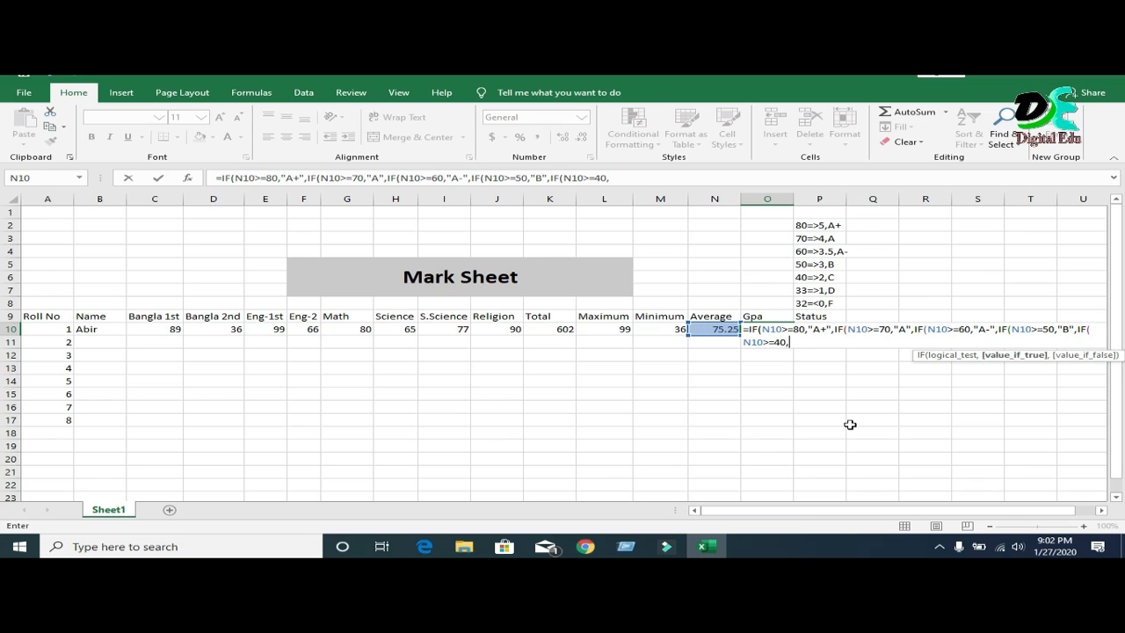
text("C",)
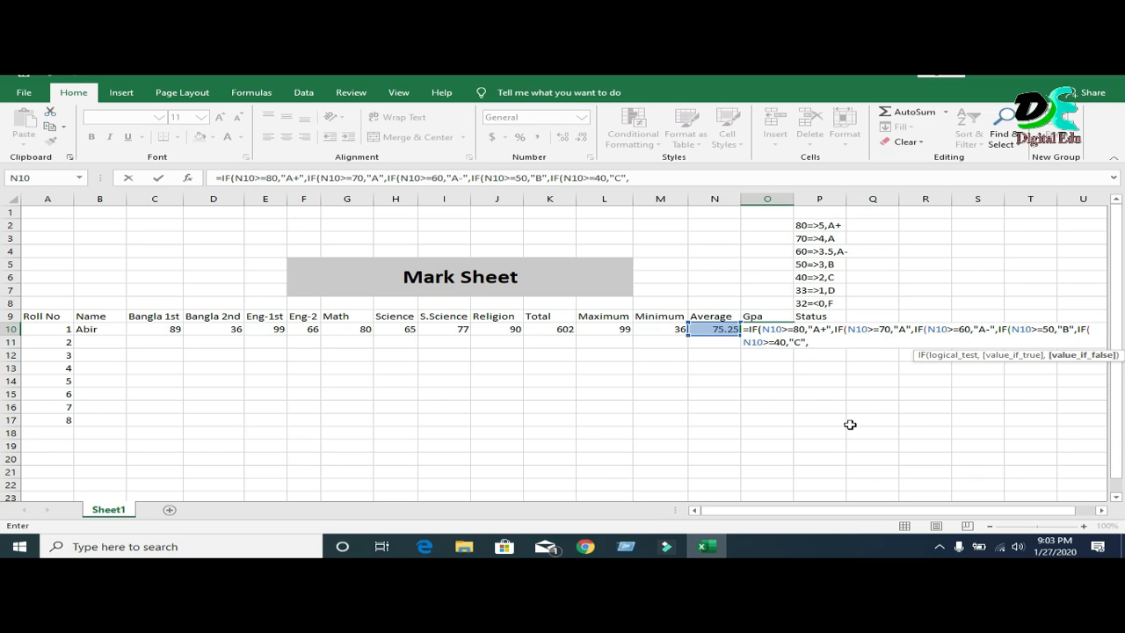
- Add the nested condition IF(N10>=33,"D", to the GPA formula in O10
text(if)
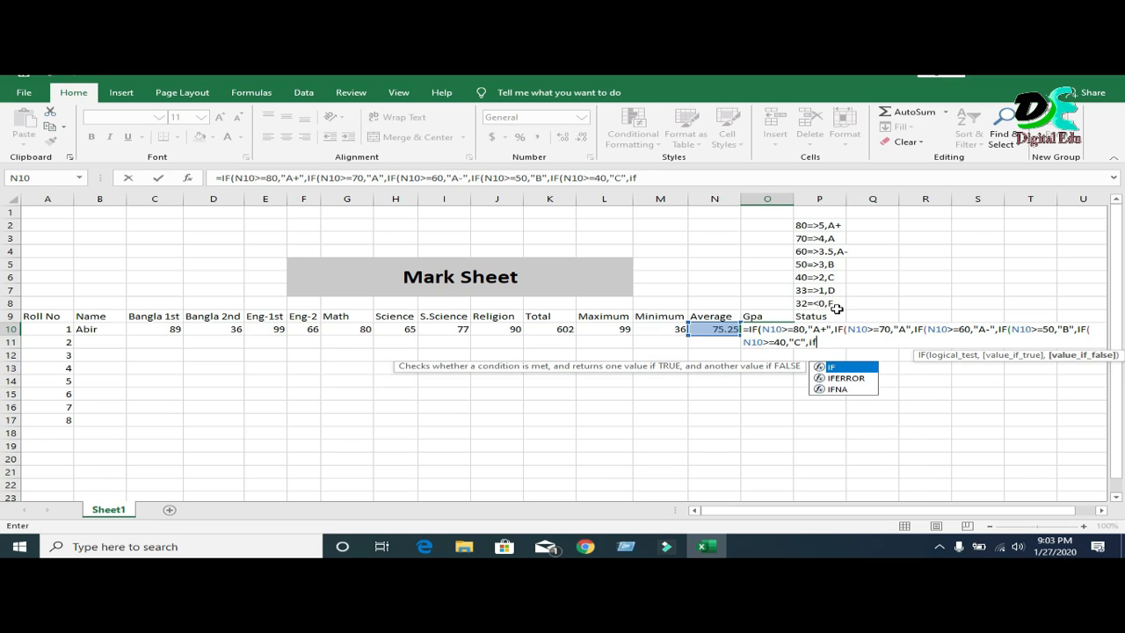
double_click(848, 367)
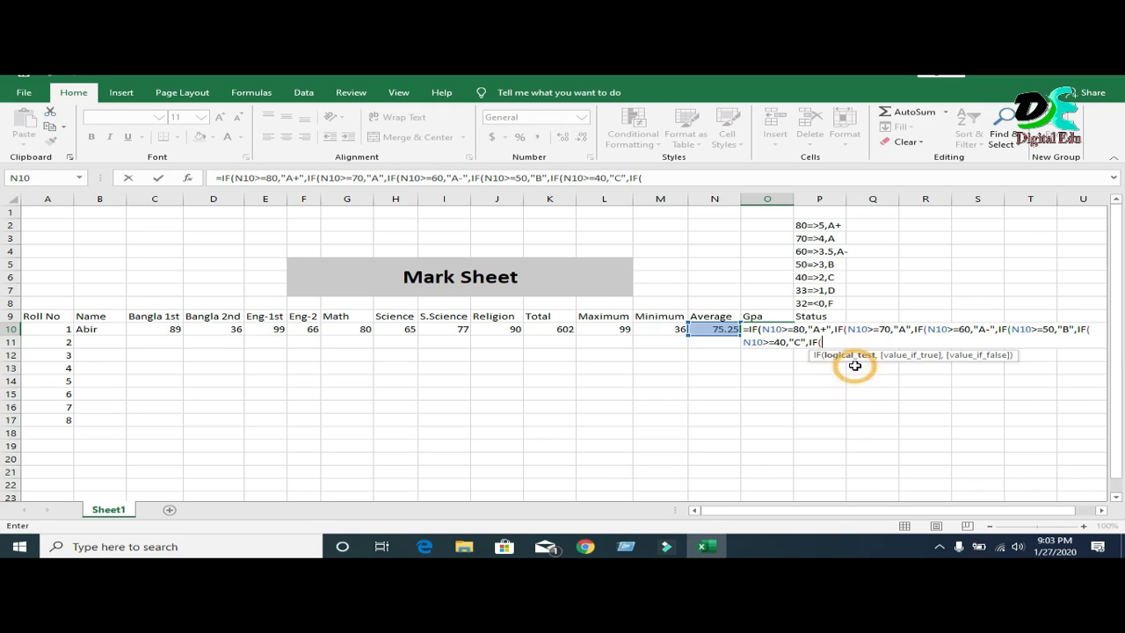
click(718, 328)
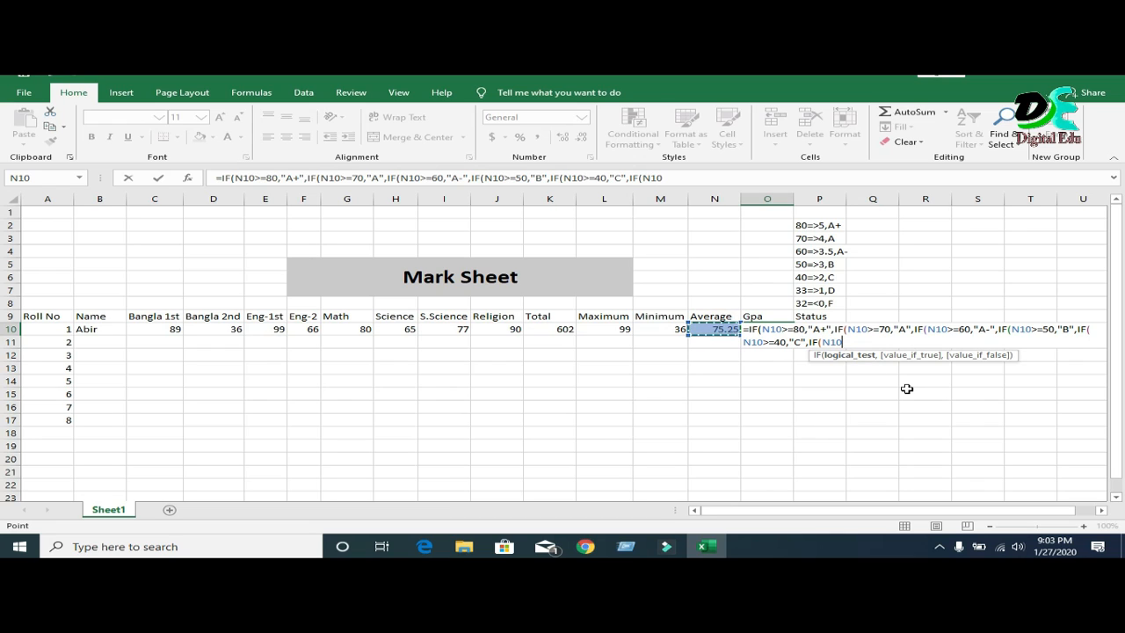
text(>=33,)
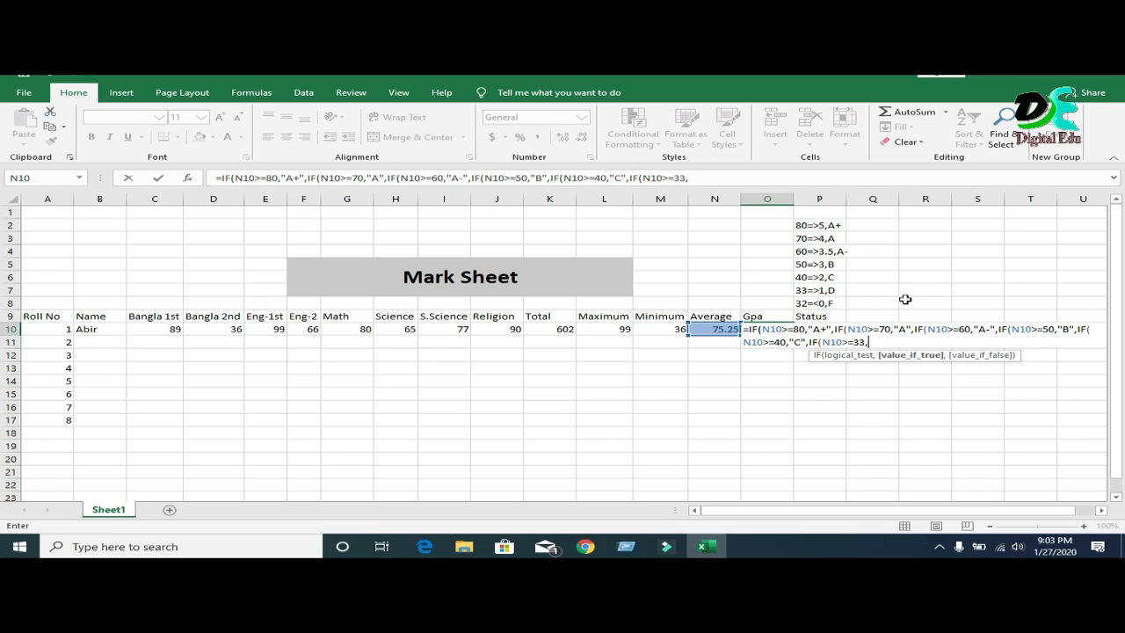
text("D",)
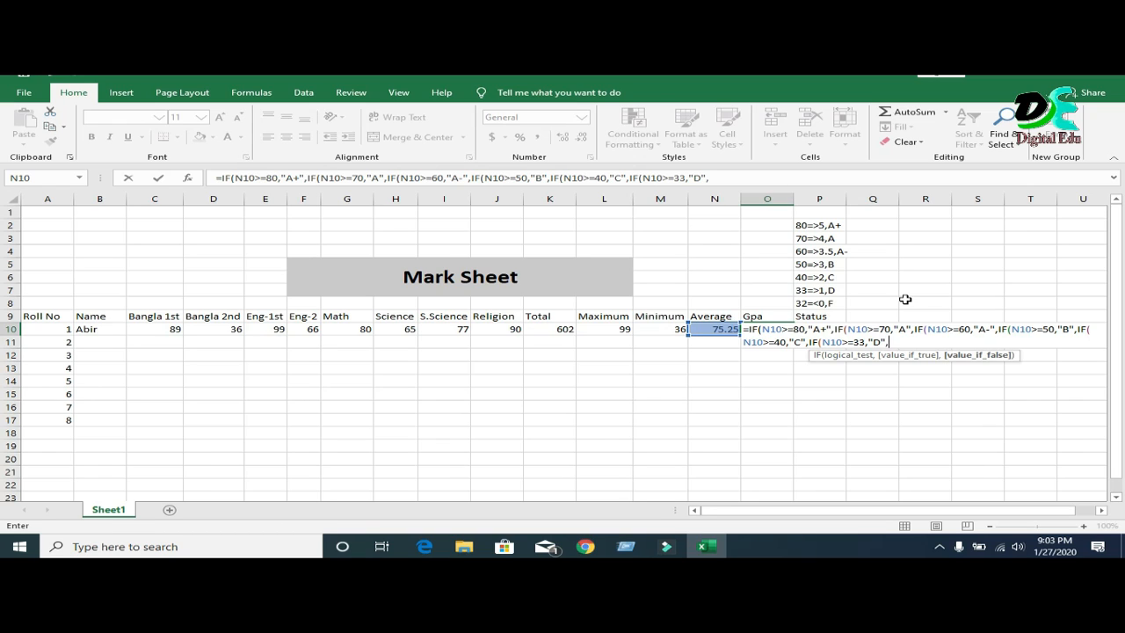
- Add the last nested condition IF(N10<=32,"F" to the GPA formula in O10, leaving its parentheses open
text(IF)
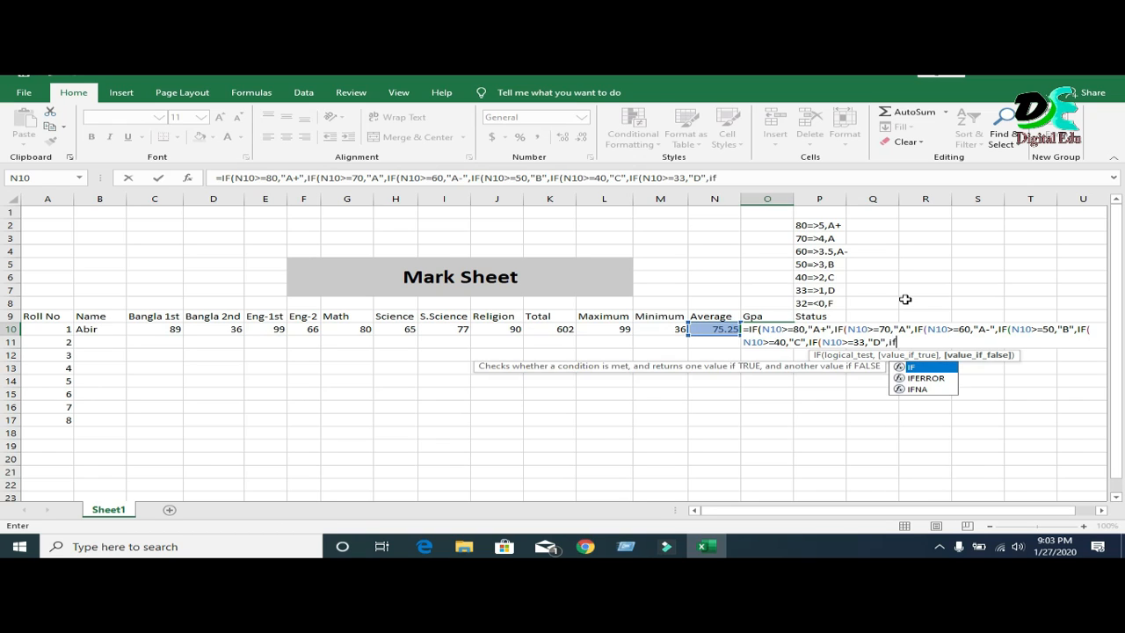
double_click(921, 369)
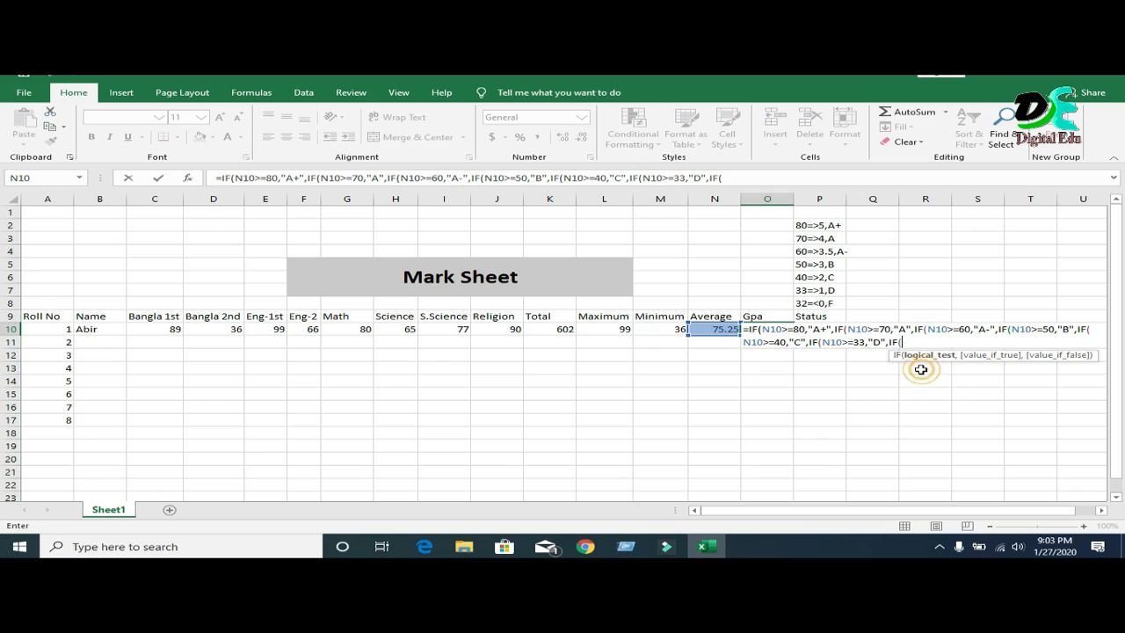
click(718, 329)
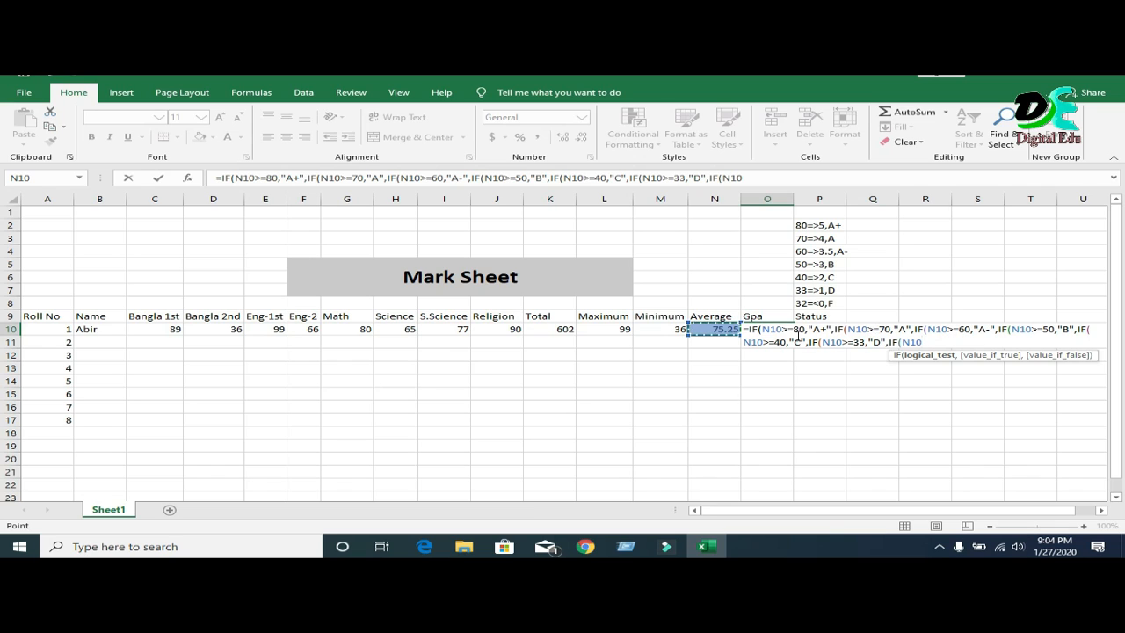
click(923, 343)
text(32)
text(,)
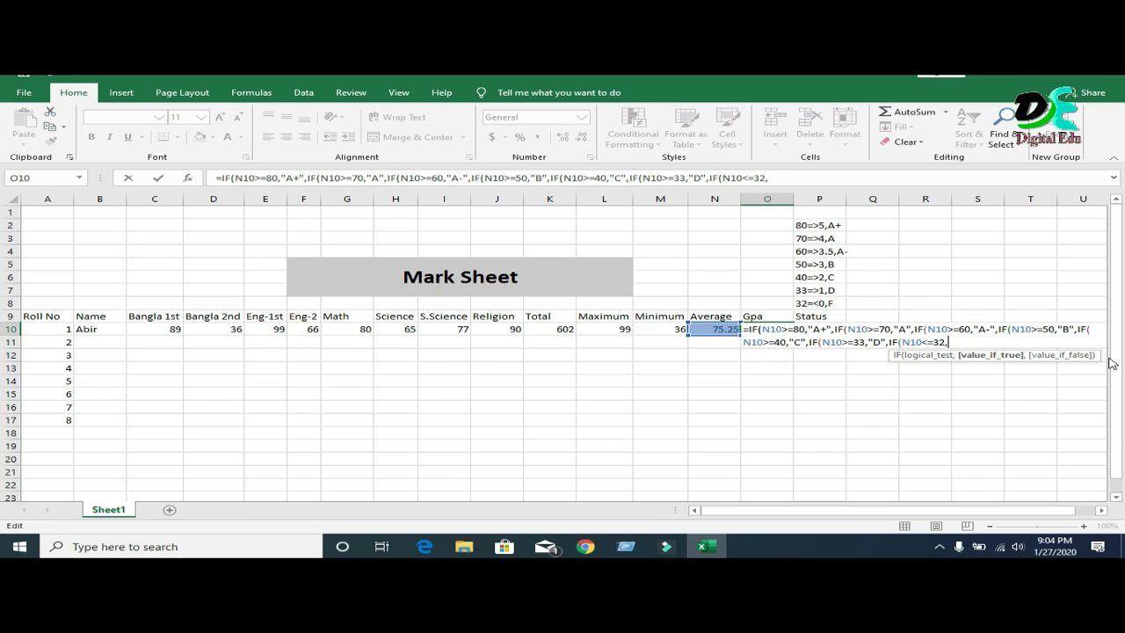
text("F")
click(966, 342)
text())
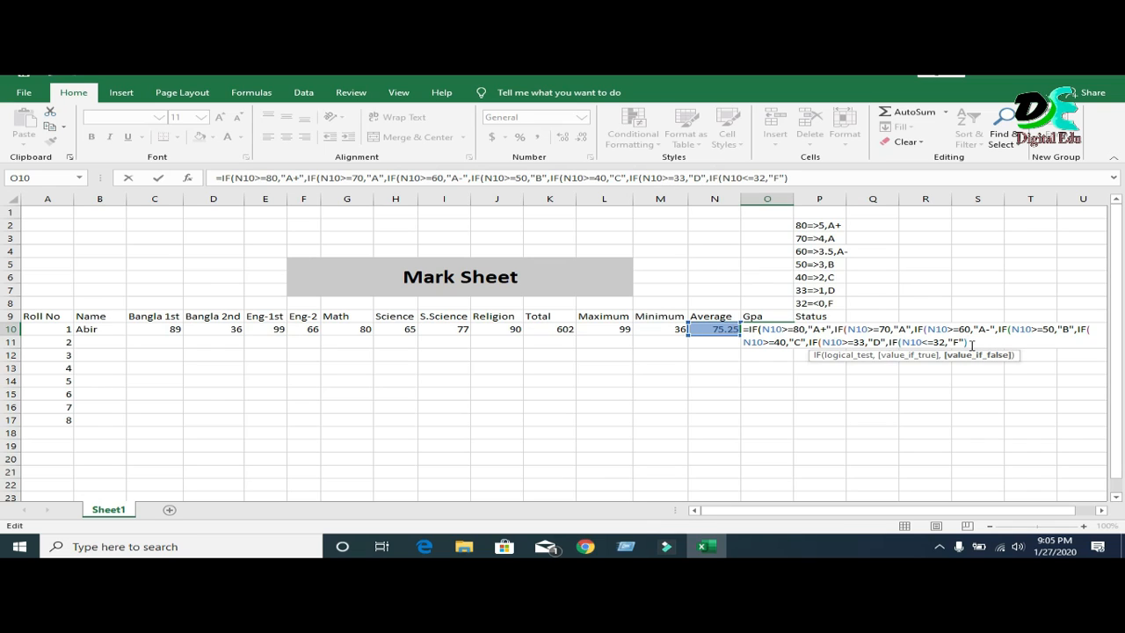
text())))
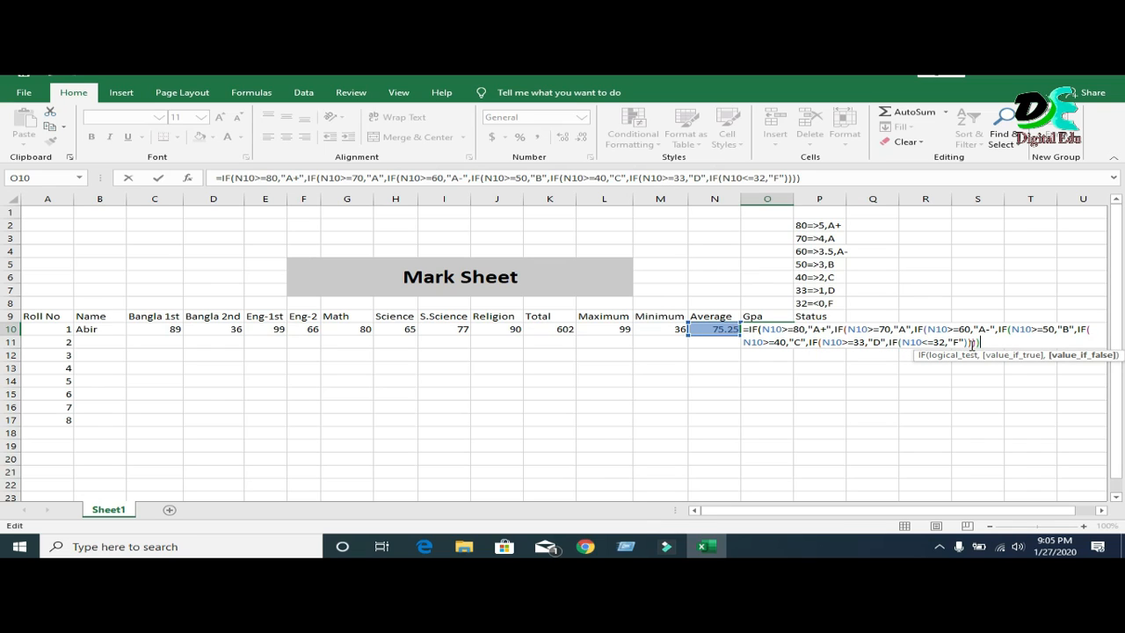
text()))
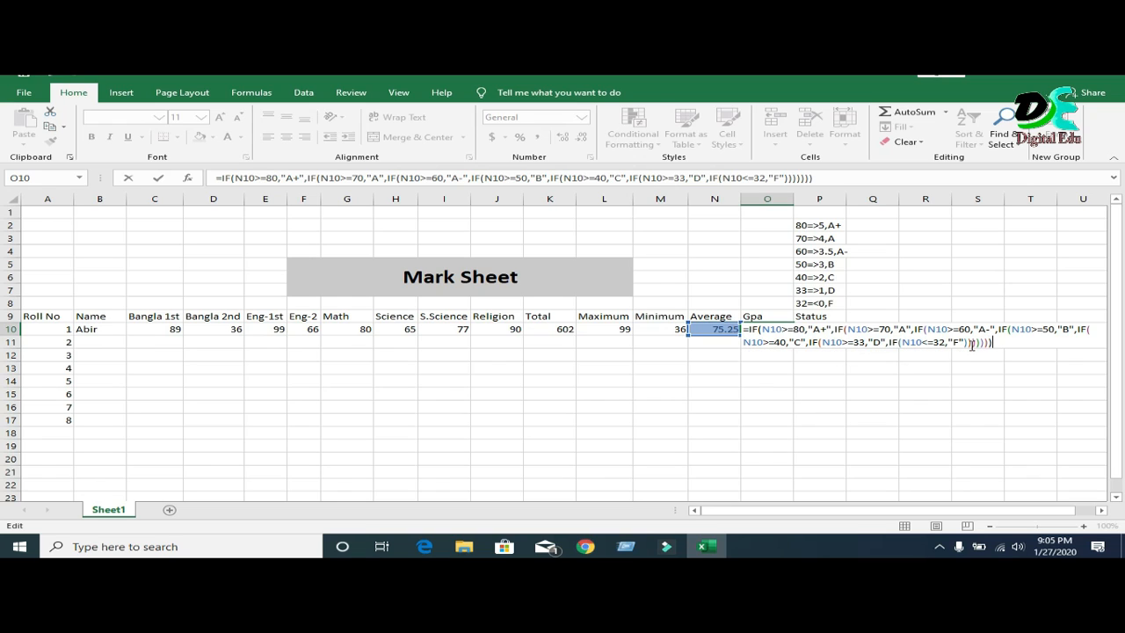
key(BackSpace)
key(BackSpace)
key(BackSpace)
key(BackSpace)
key(BackSpace)
key(BackSpace)
key(BackSpace)
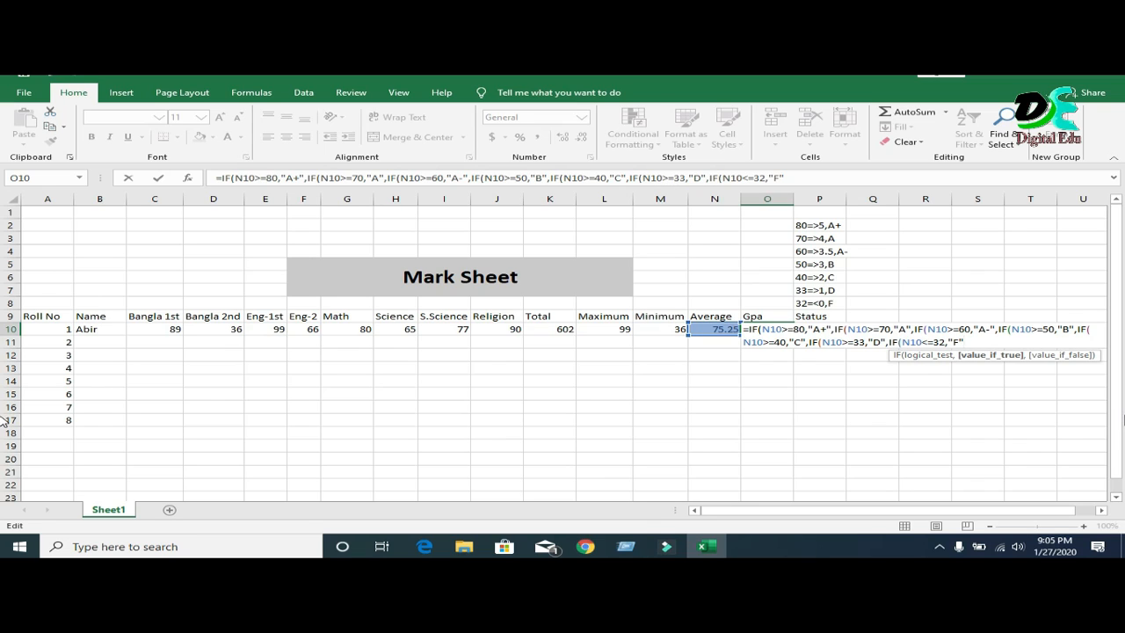
- Close the nested GPA formula in O10 with seven closing parentheses and enter it
key(Right)
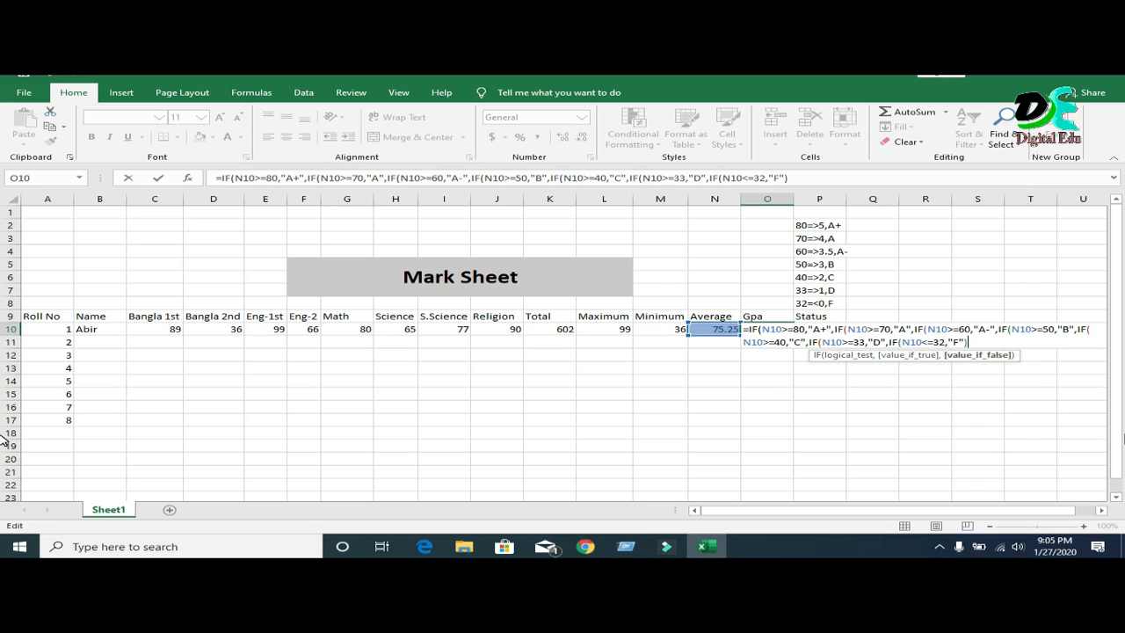
text())
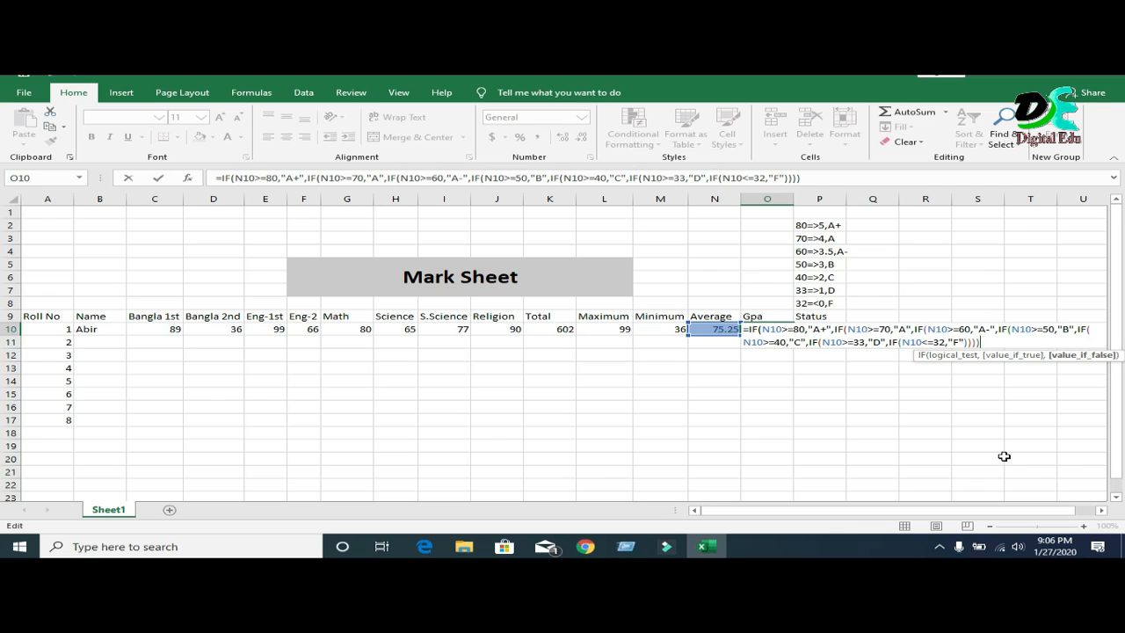
text())
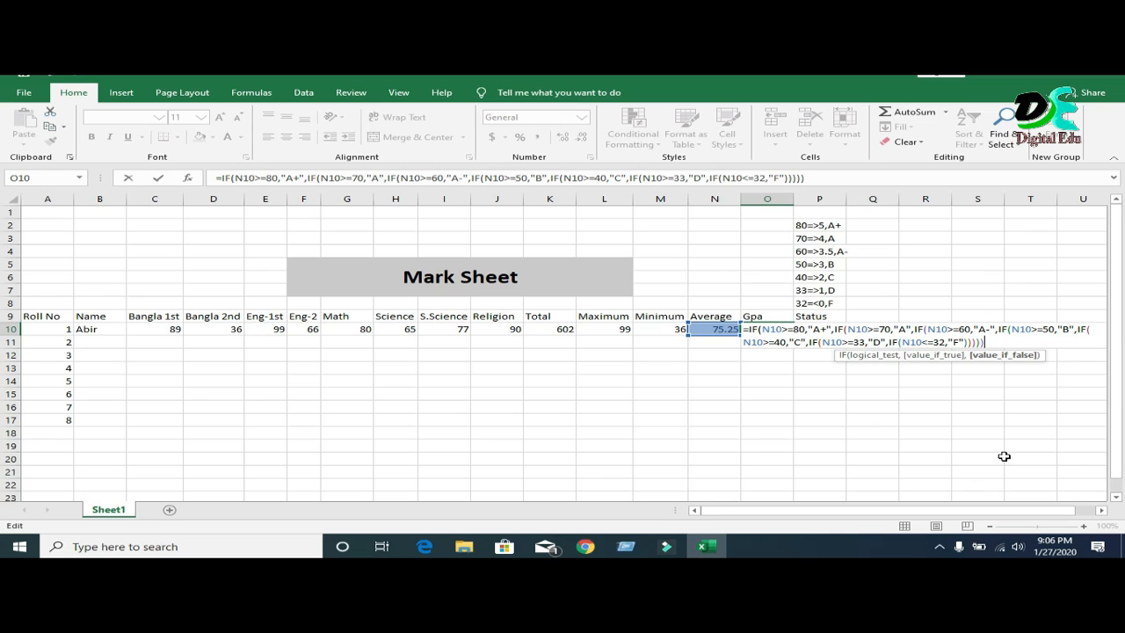
text())
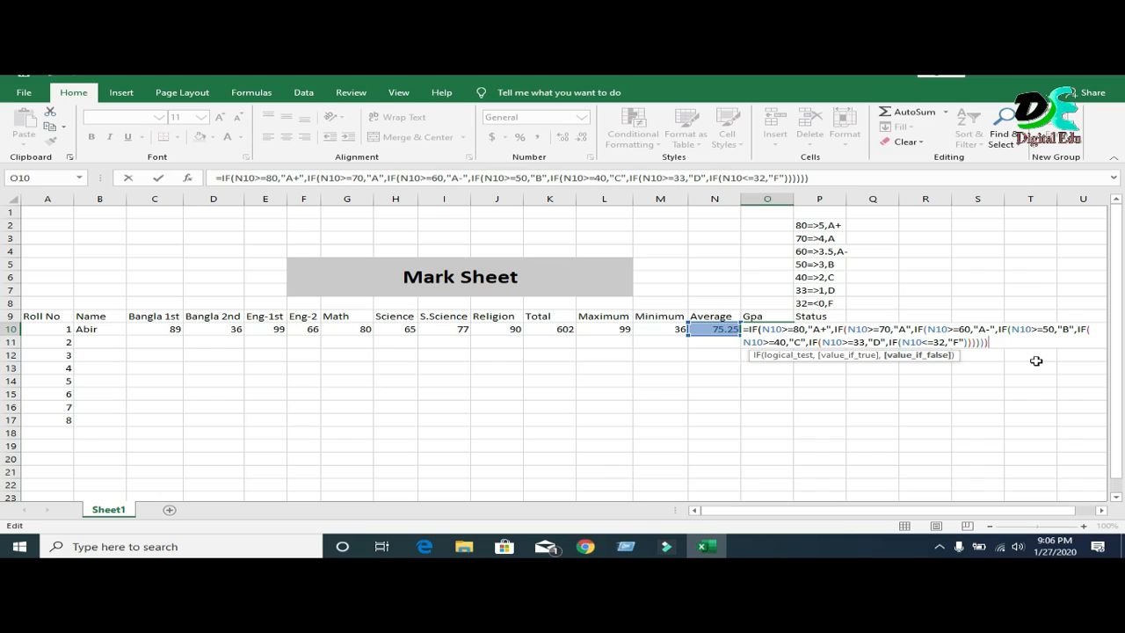
text())
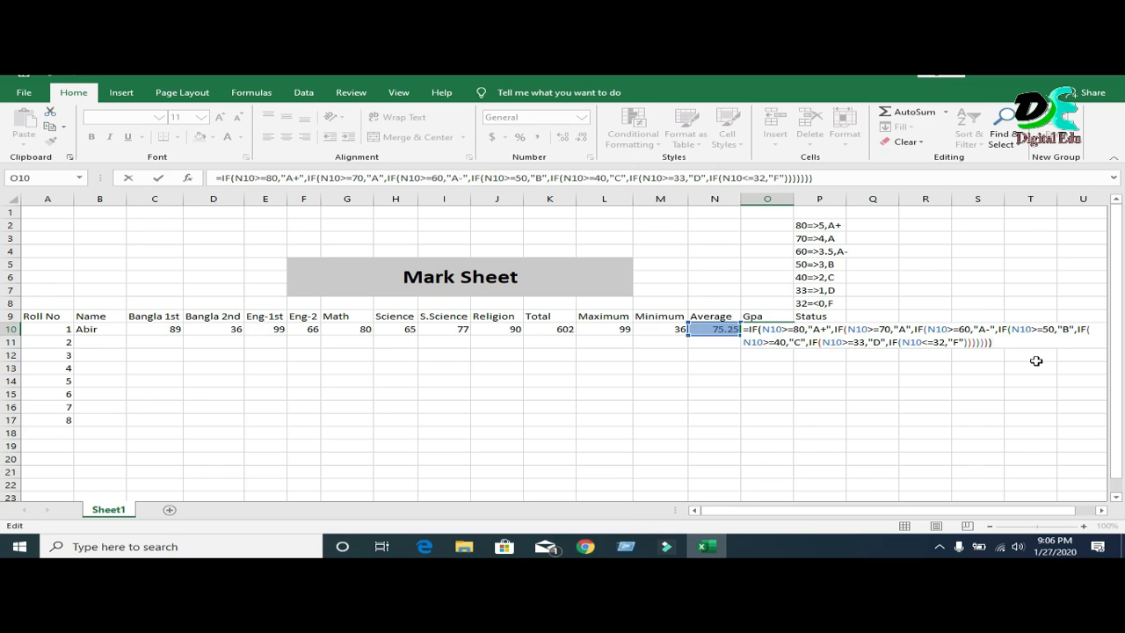
key(Return)
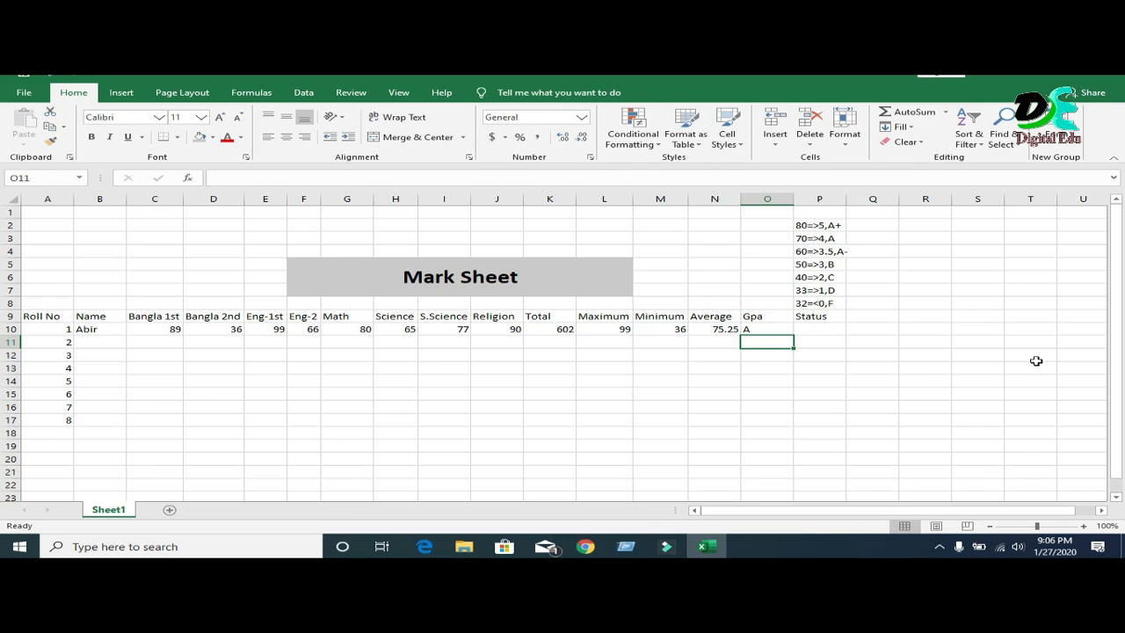
- Enter the second student's name in B11 with marks Bangla 1st 55, Bangla 2nd 77 and Eng-1st 66
click(81, 341)
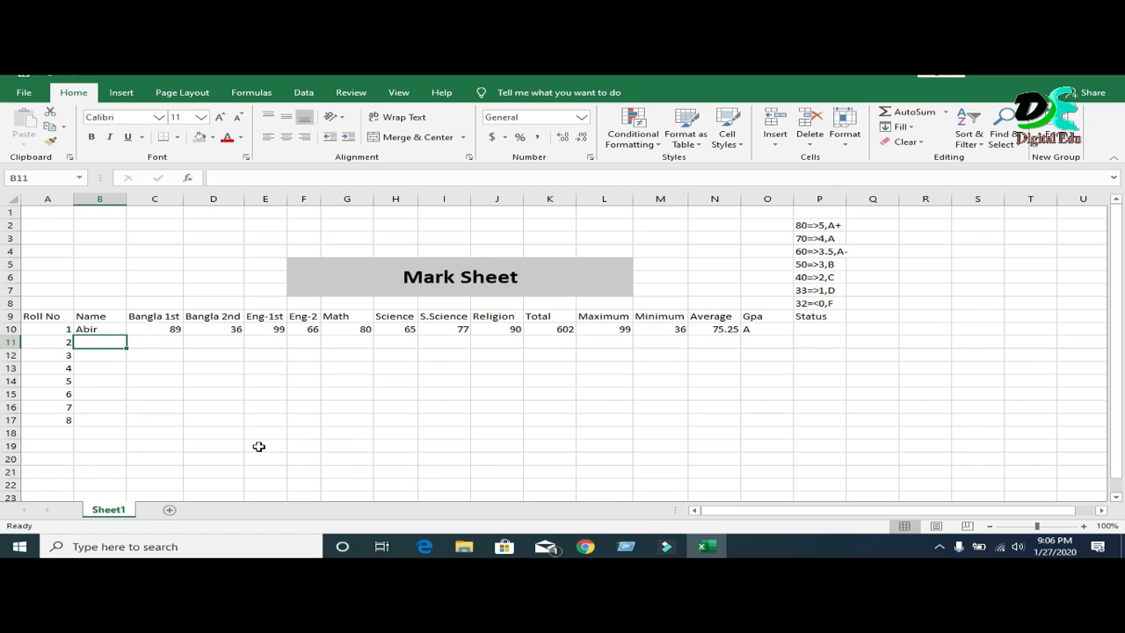
text(S)
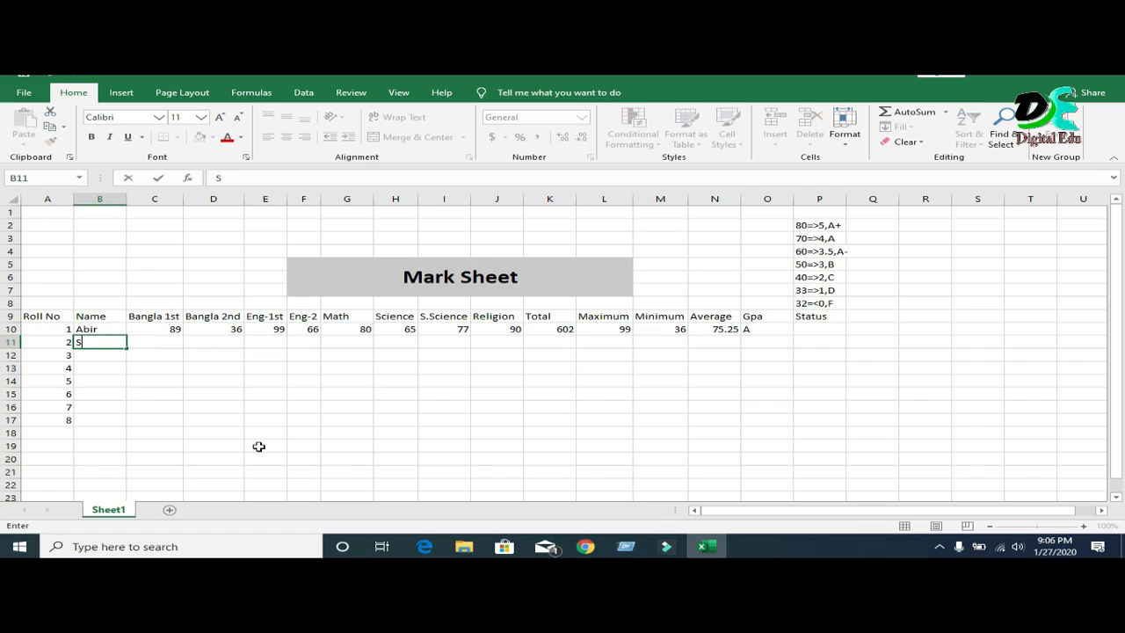
text(uriayem)
key(Tab)
text(55)
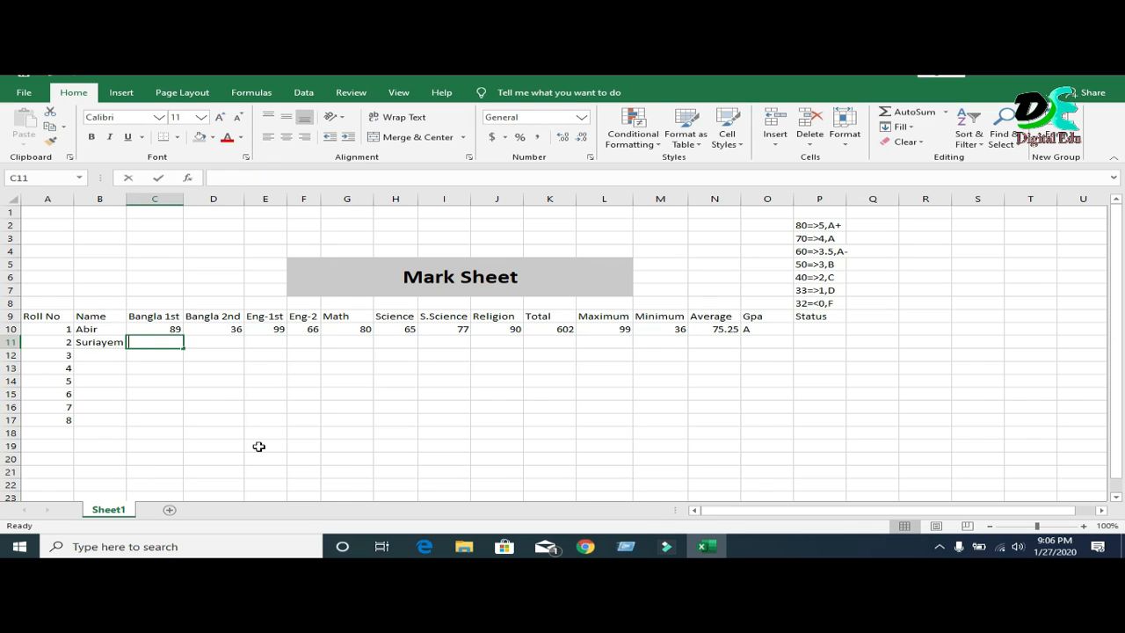
key(Tab)
text(77)
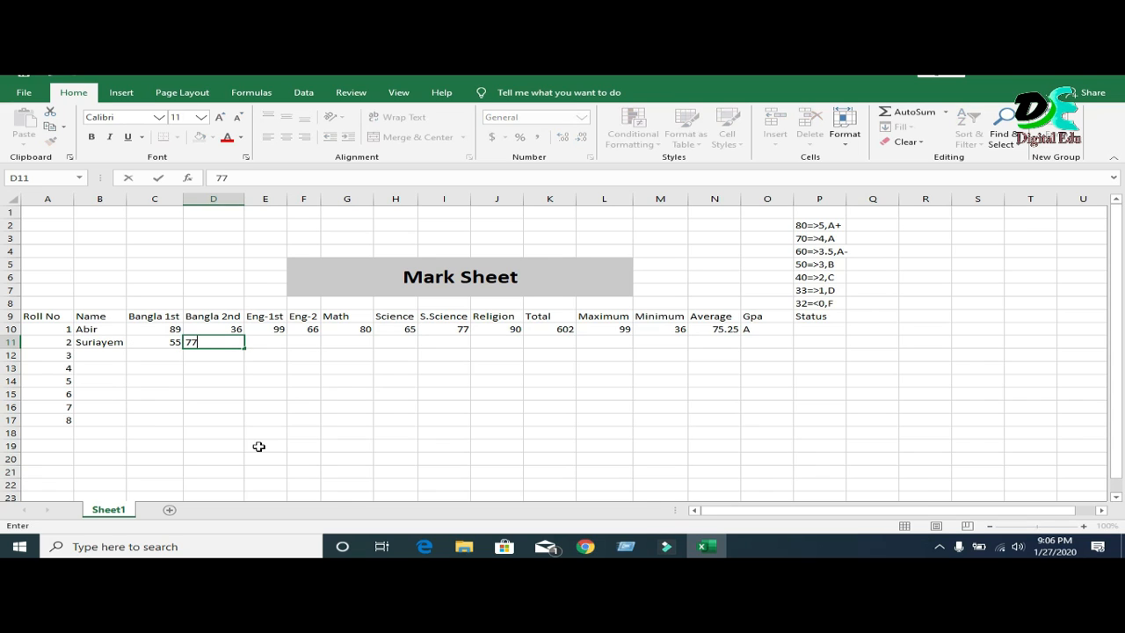
key(Tab)
text(66)
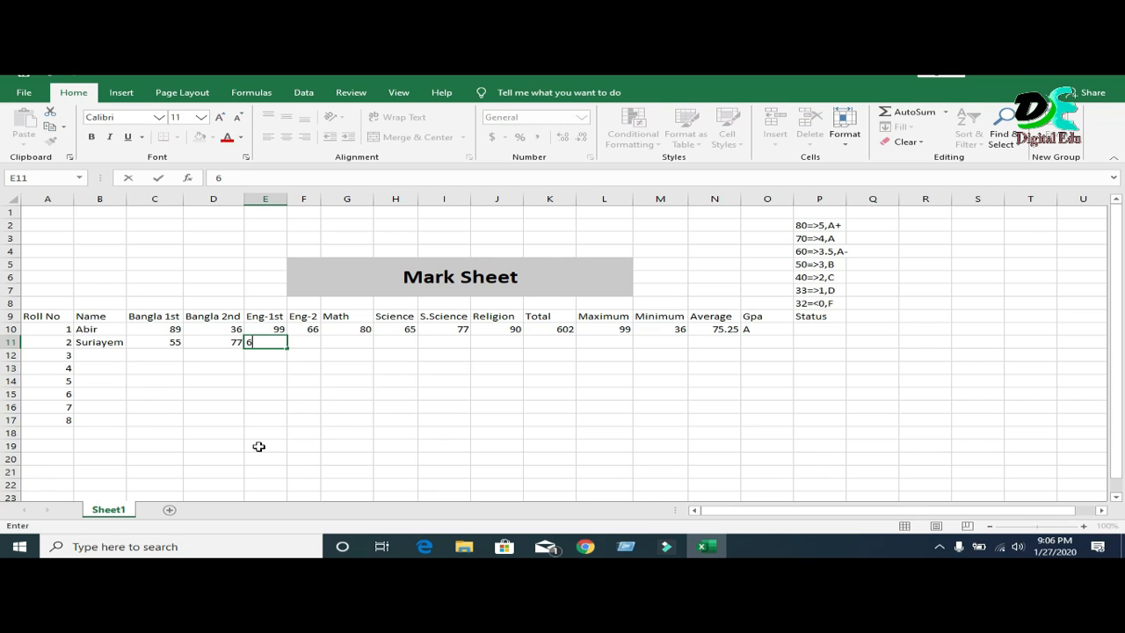
key(Tab)
- Fill in the second student's remaining marks in row 11: Eng-2 99, Math 88, Science 55, S.Science 22 and Religion 33
text(99)
key(Tab)
text(88)
key(Tab)
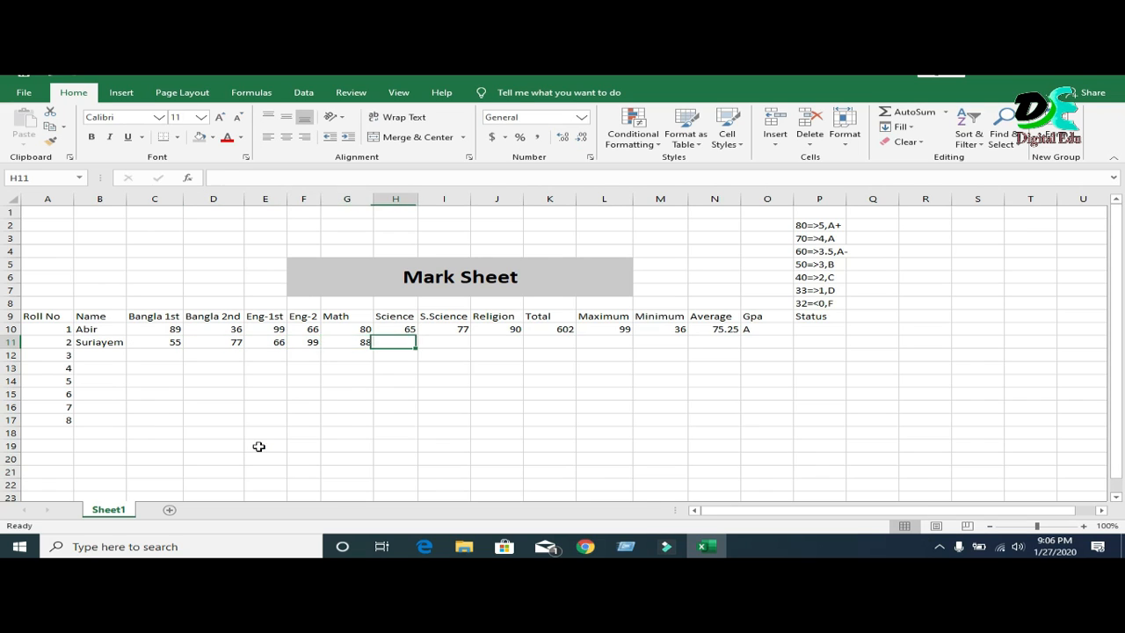
text(55)
key(Tab)
text(22)
key(Tab)
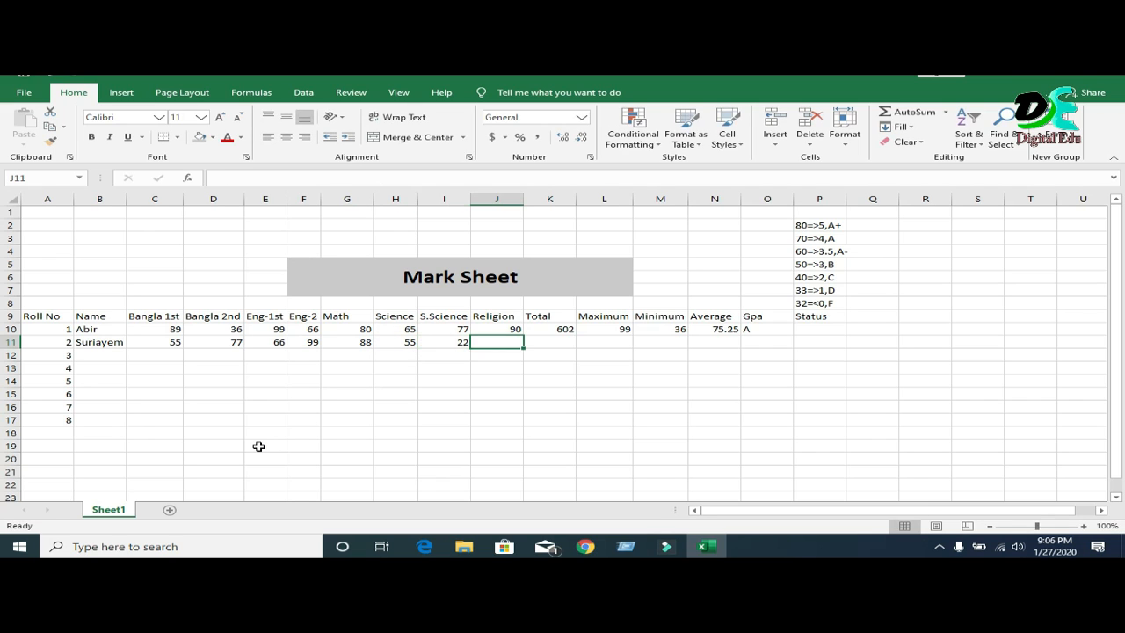
text(33)
key(Tab)
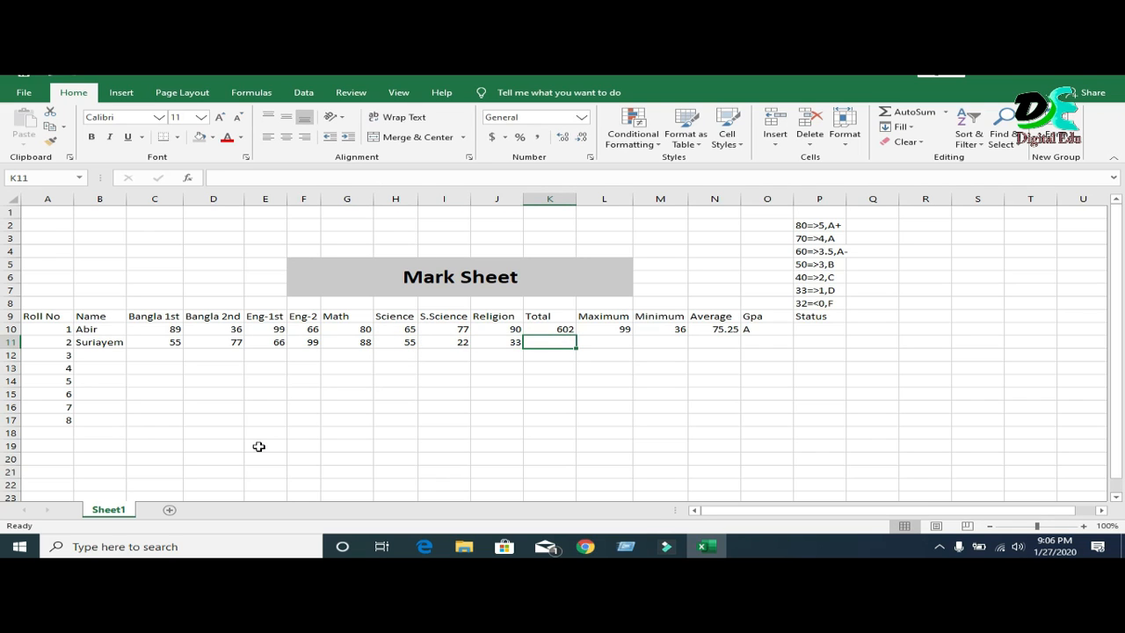
text(44)
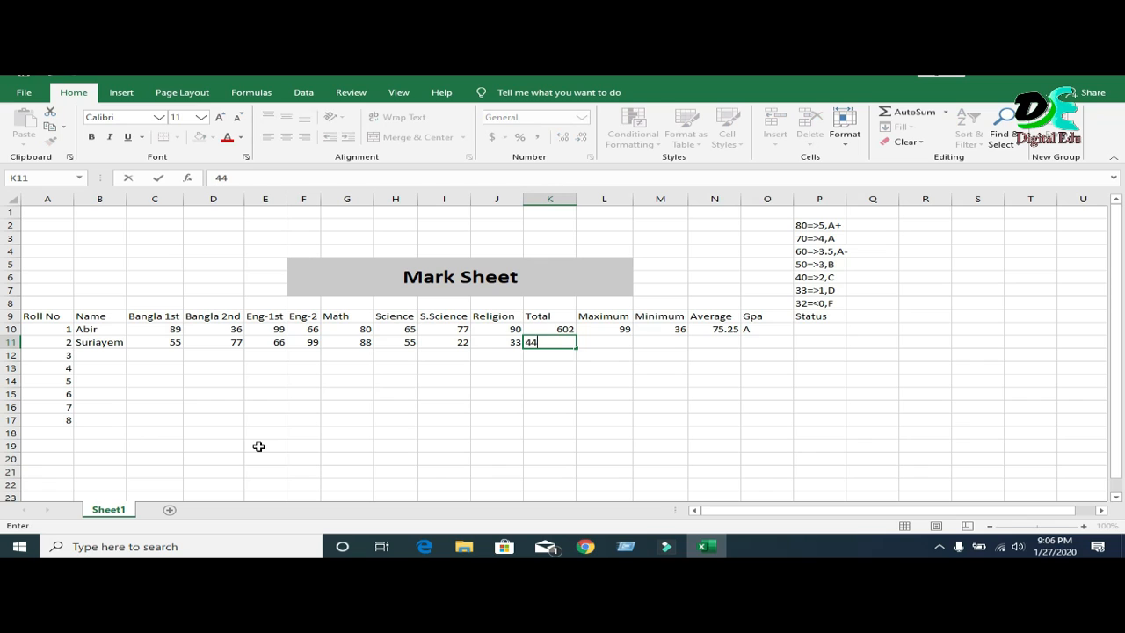
key(BackSpace)
key(BackSpace)
click(563, 395)
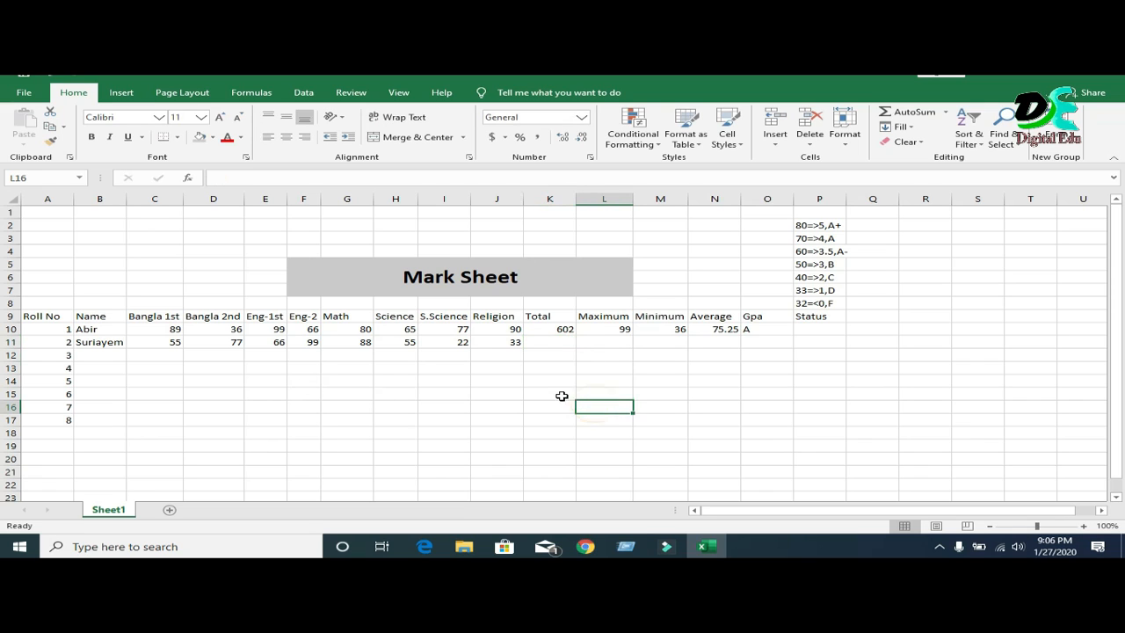
- Review the Total, Maximum, Minimum, Average and Gpa formulas in row 10 and their counterpart cells in row 11
click(545, 327)
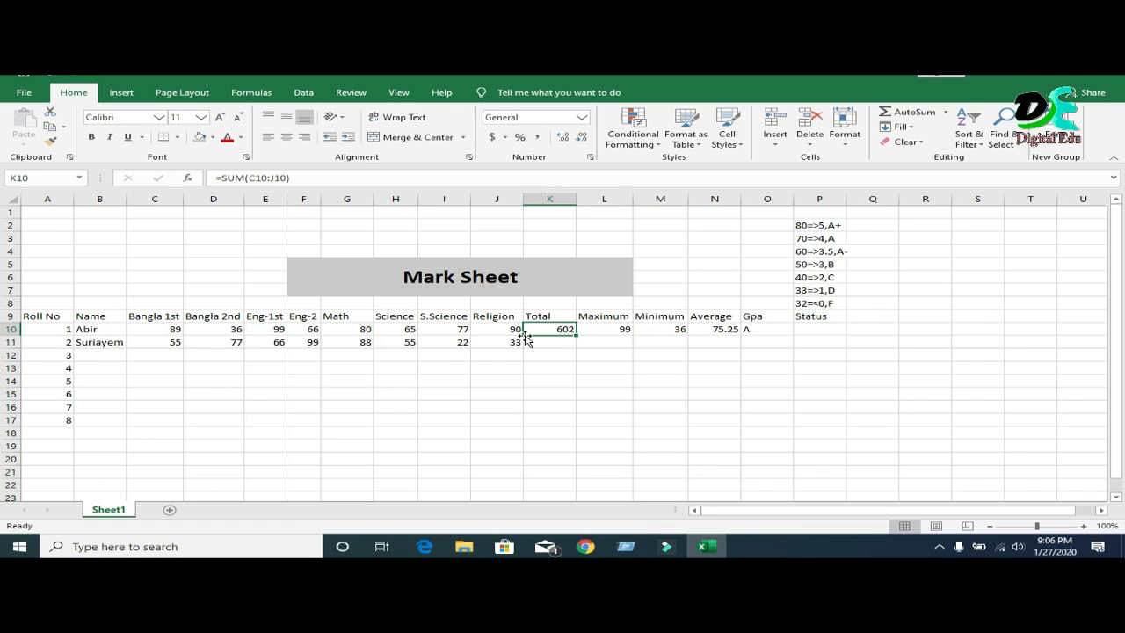
click(621, 330)
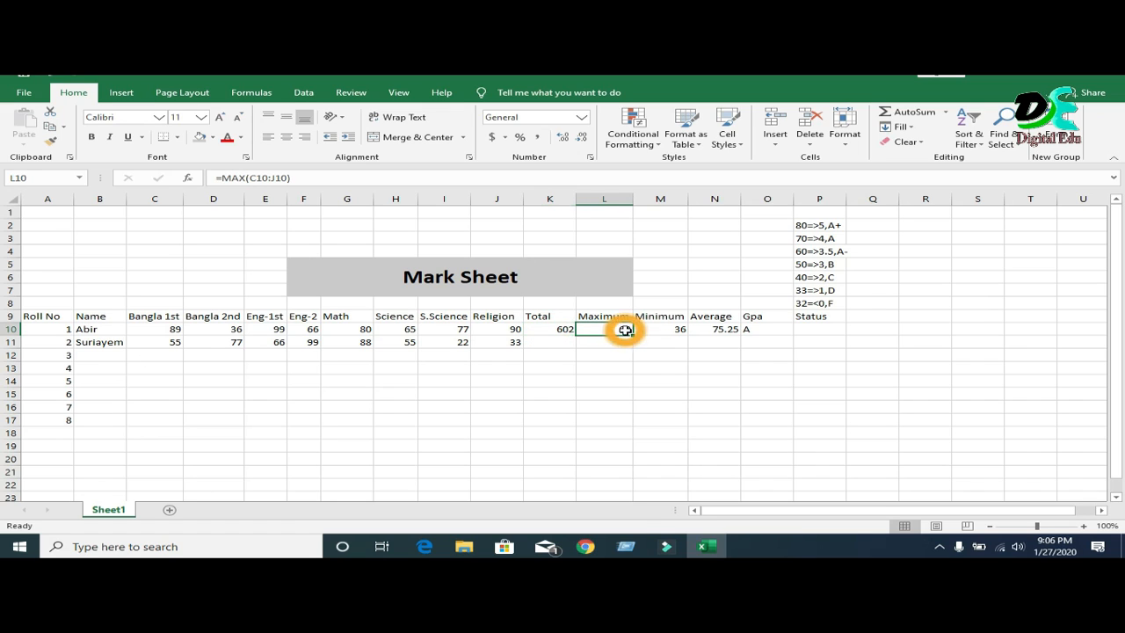
click(681, 330)
click(735, 328)
click(764, 329)
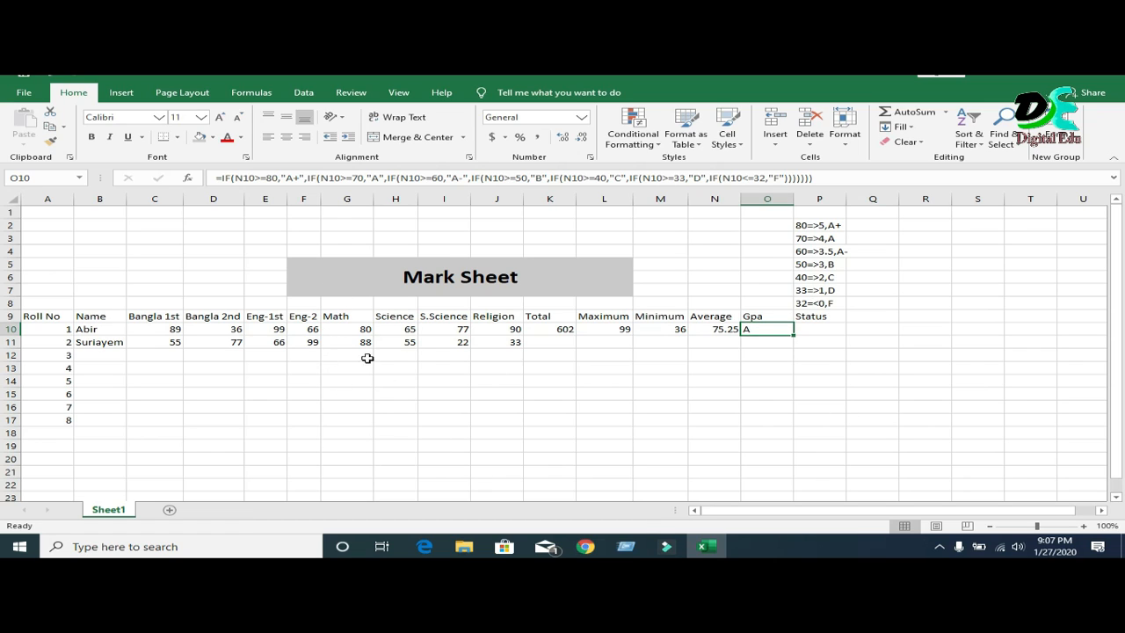
click(551, 346)
click(623, 344)
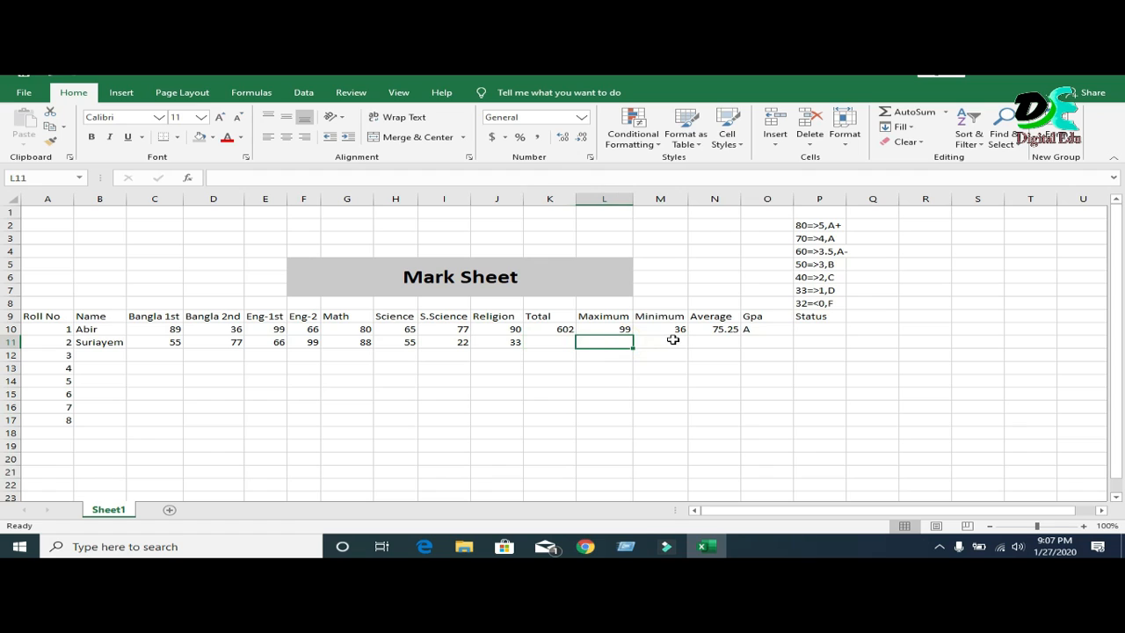
click(670, 341)
click(720, 342)
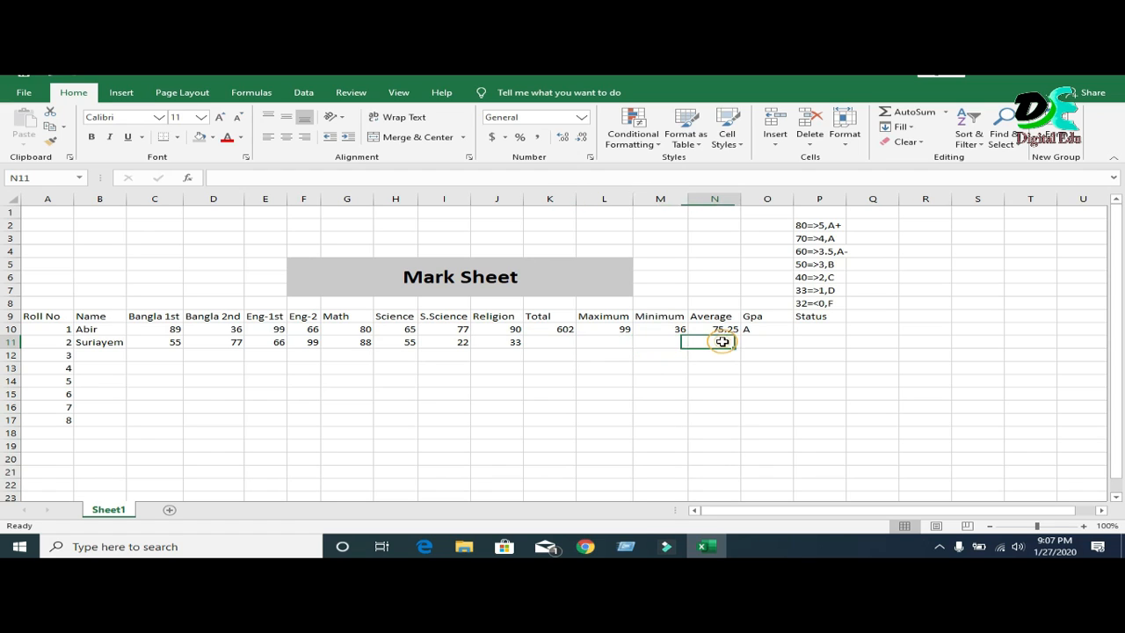
- Fill the Total and Maximum formulas from K10 and L10 down to row 11
click(542, 330)
drag(579, 334, 576, 349)
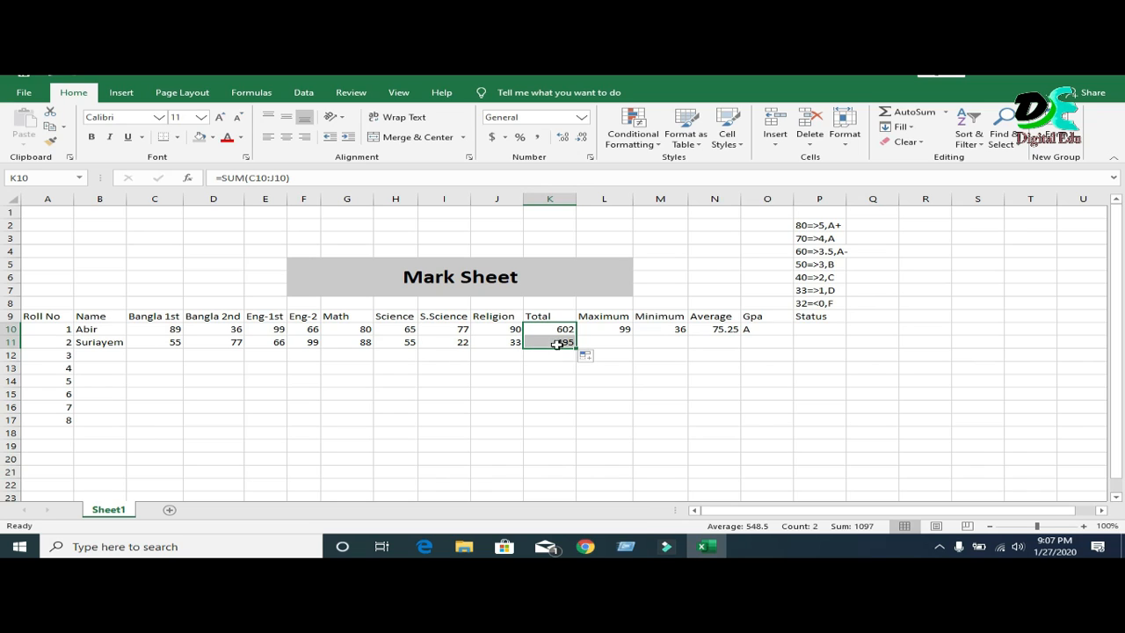
click(612, 329)
mouse_move(632, 335)
mouse_down()
mouse_move(644, 489)
mouse_move(627, 347)
mouse_up()
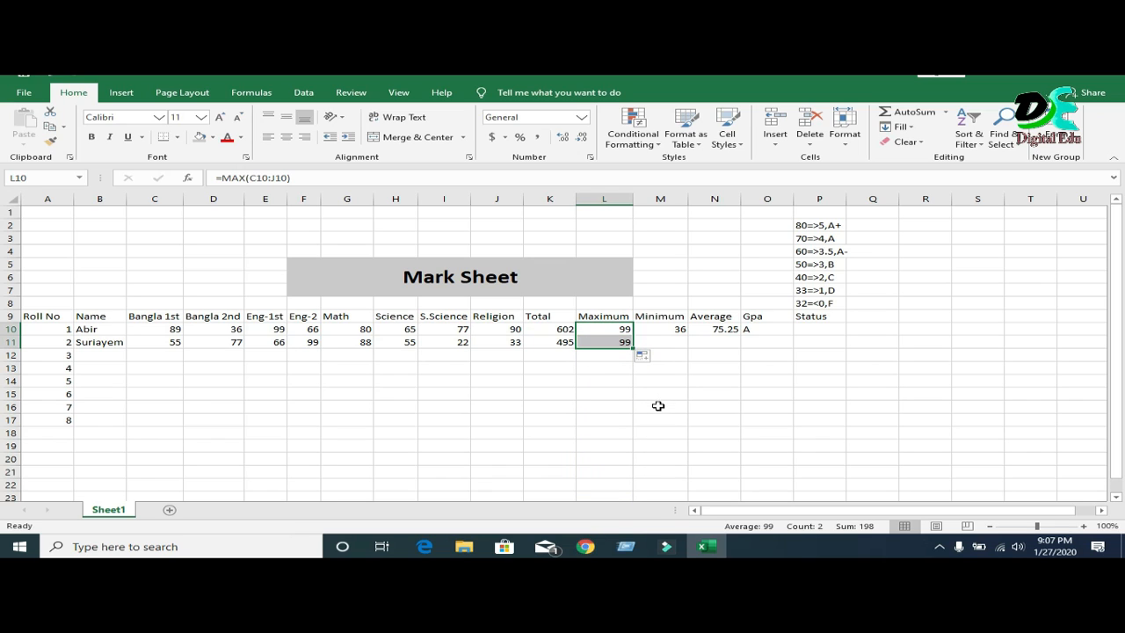
click(722, 393)
- Fill the Minimum, Average and Gpa formulas from M10, N10 and O10 down to row 11
click(650, 328)
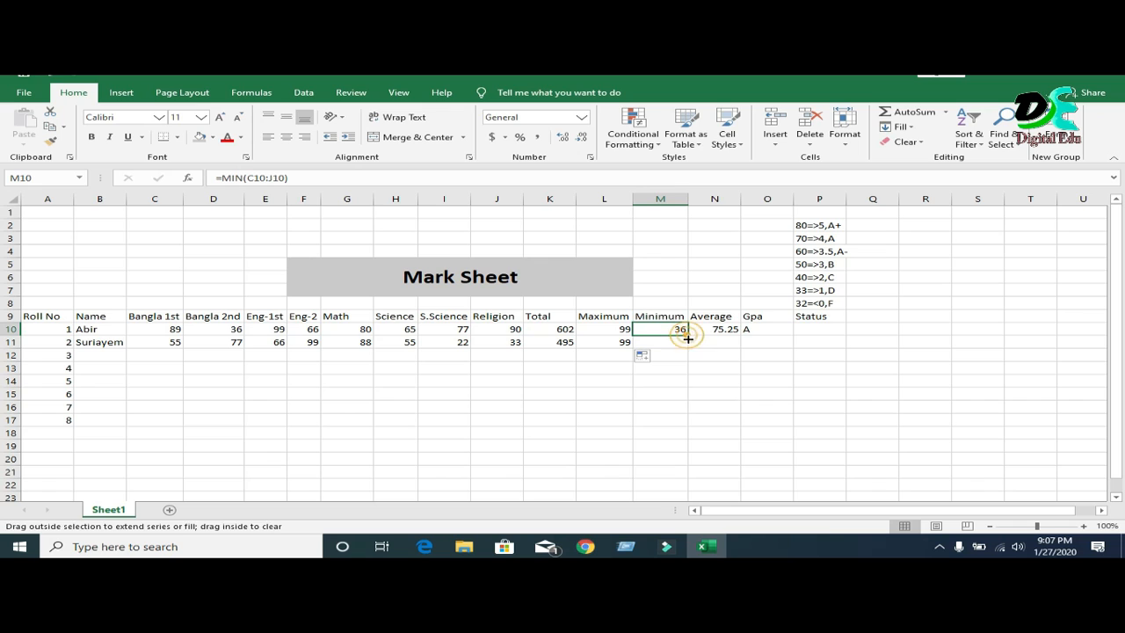
drag(687, 338, 791, 352)
click(727, 330)
click(765, 335)
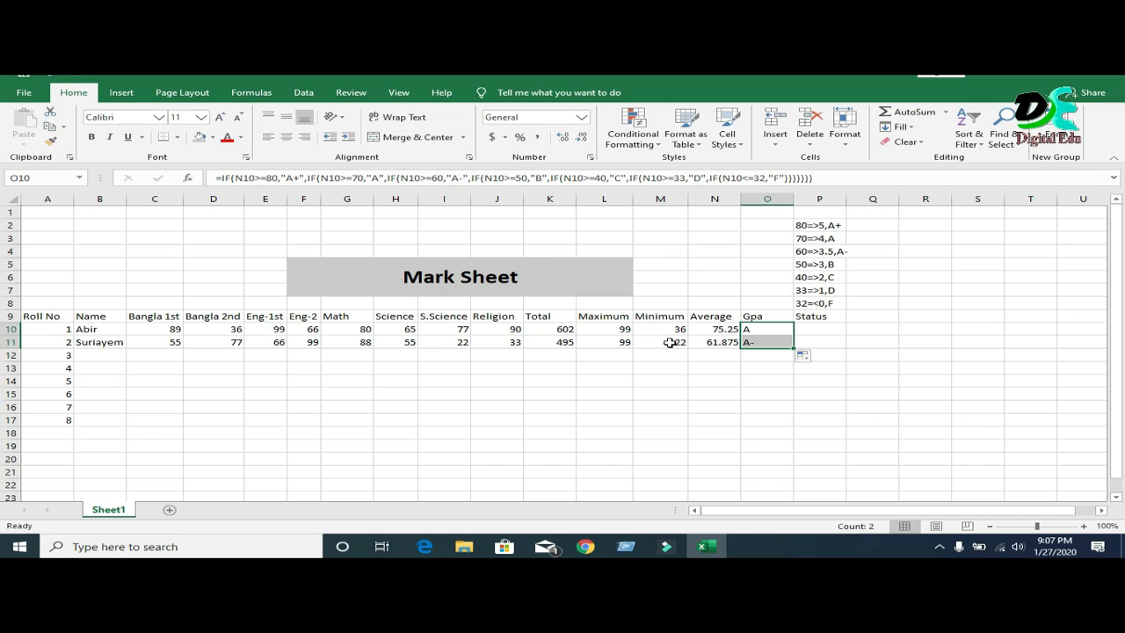
- Enter the status formula =IF(M10>=33,"Pass","Fail") in P10, testing the first student's minimum mark
click(822, 327)
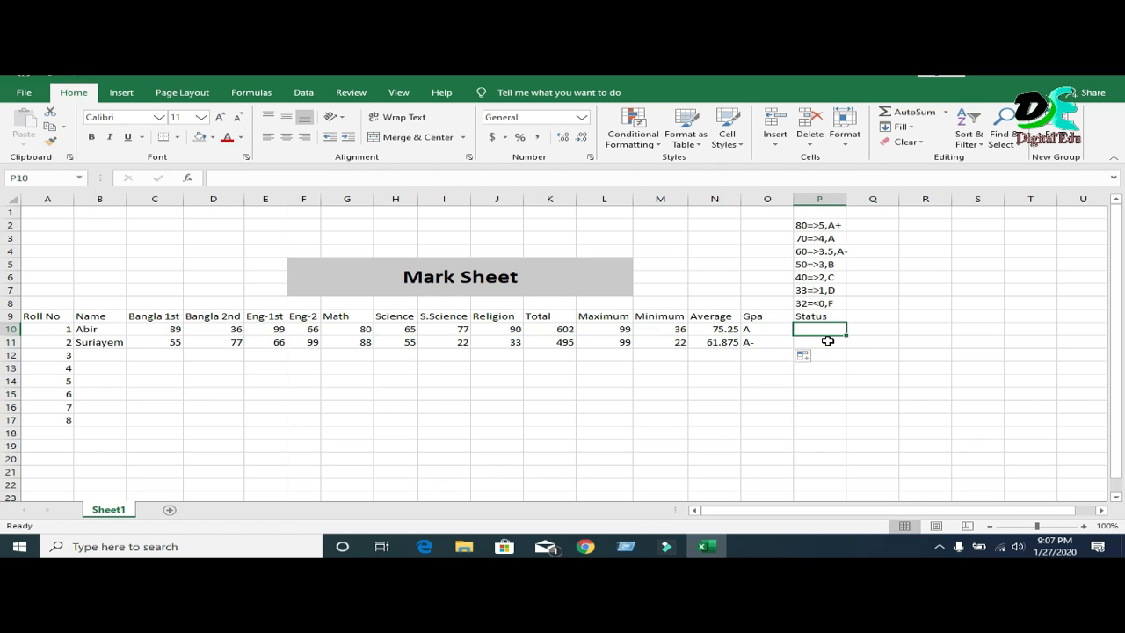
text(=if)
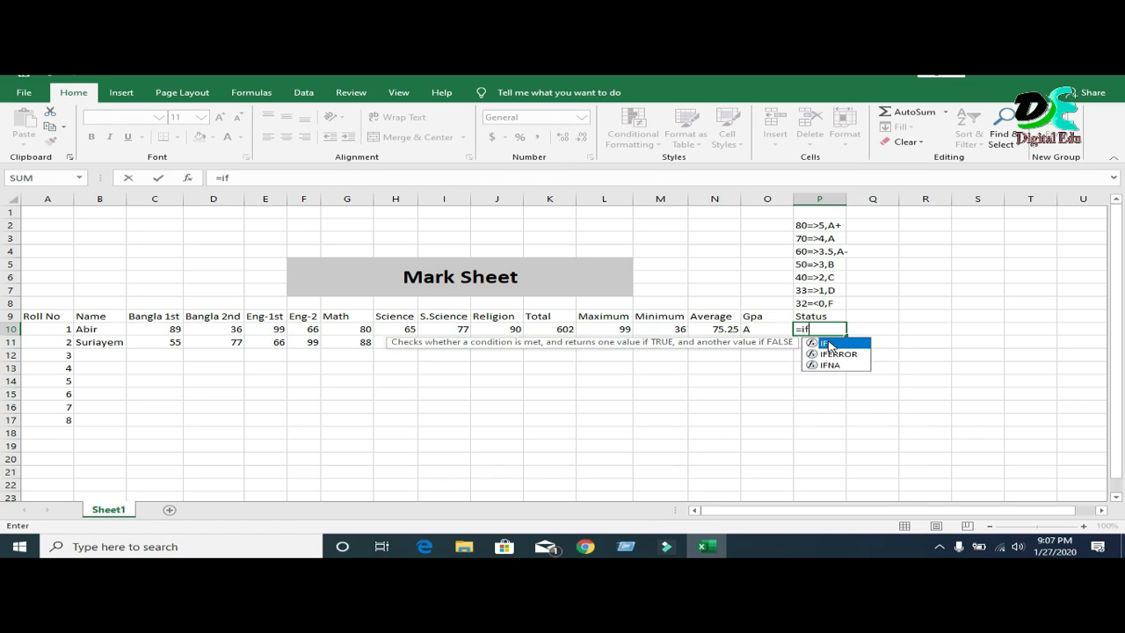
double_click(829, 344)
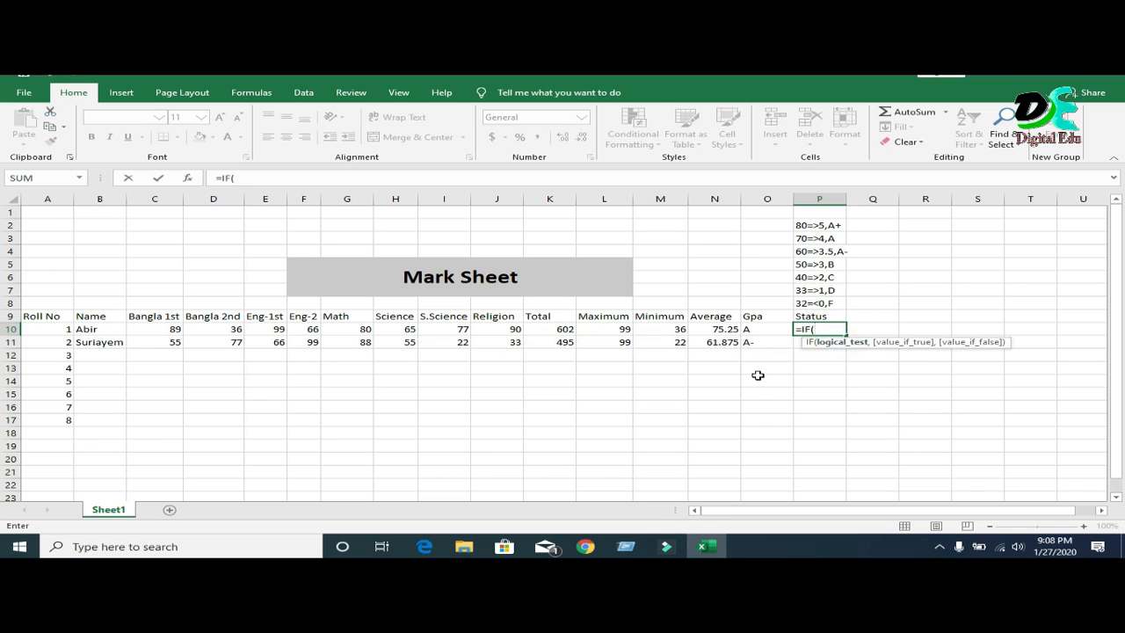
click(659, 328)
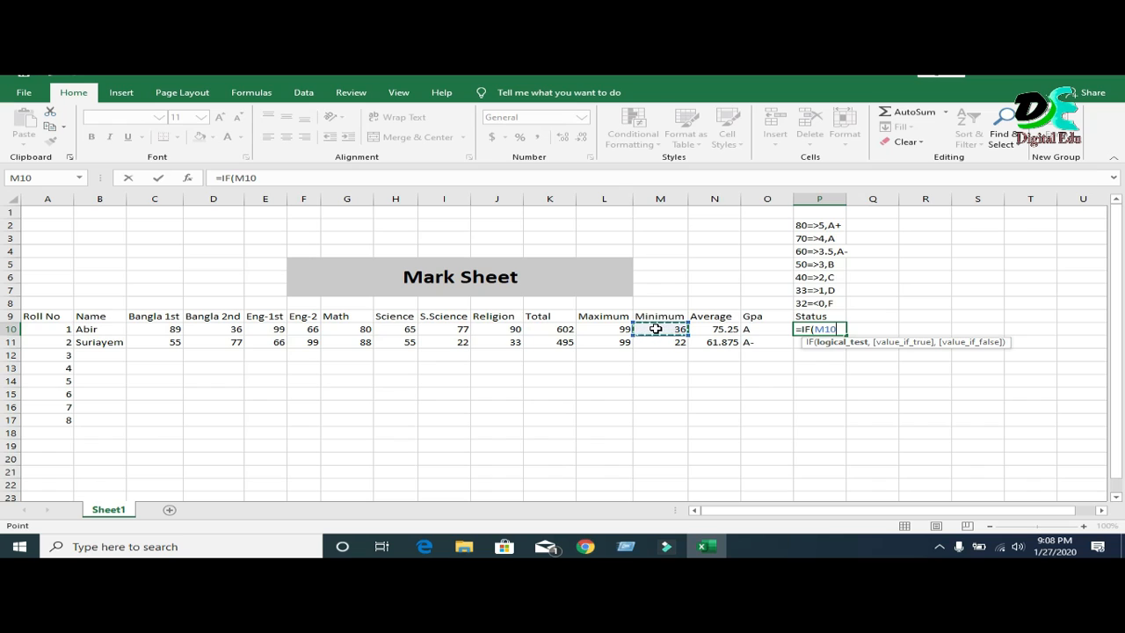
text(>=)
text(33,)
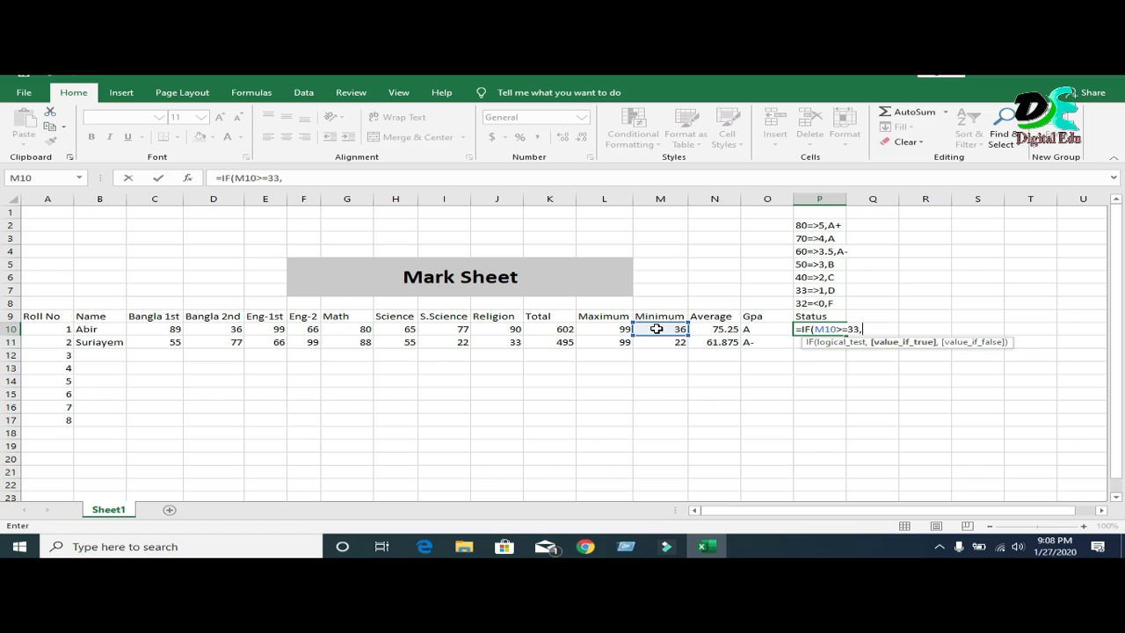
text("Pass",)
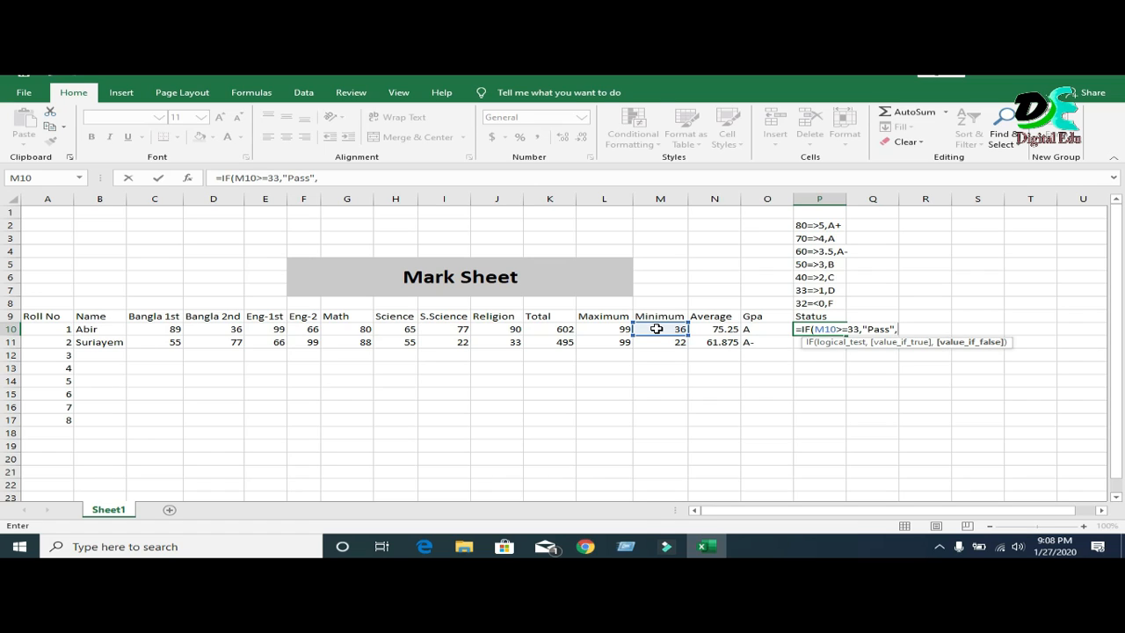
text("Fail)
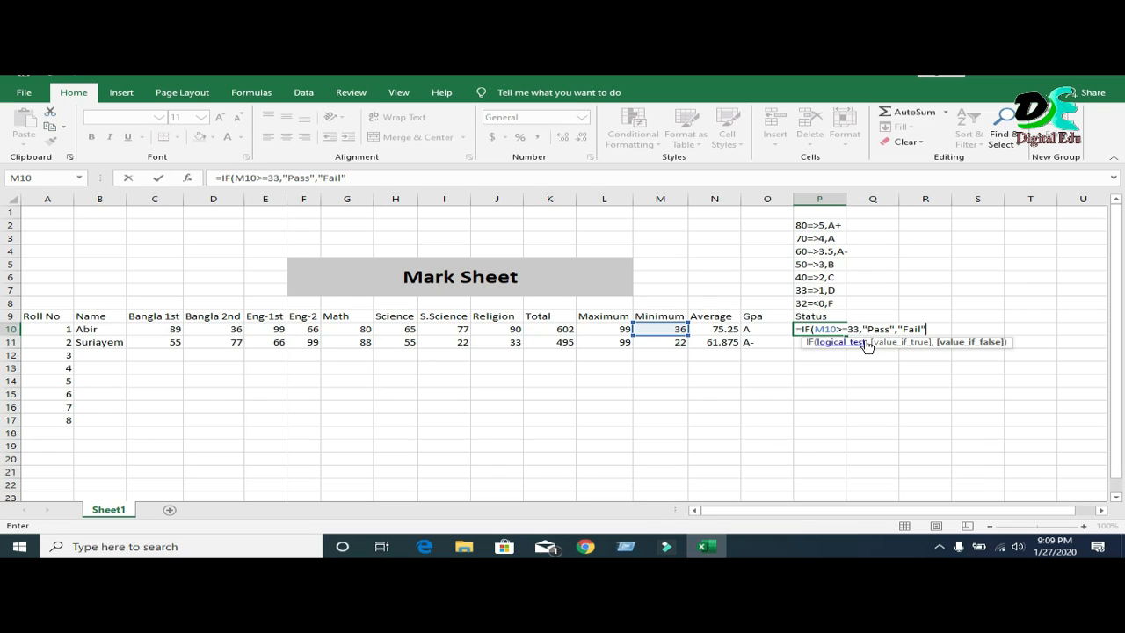
click(943, 328)
key(Right)
key(Return)
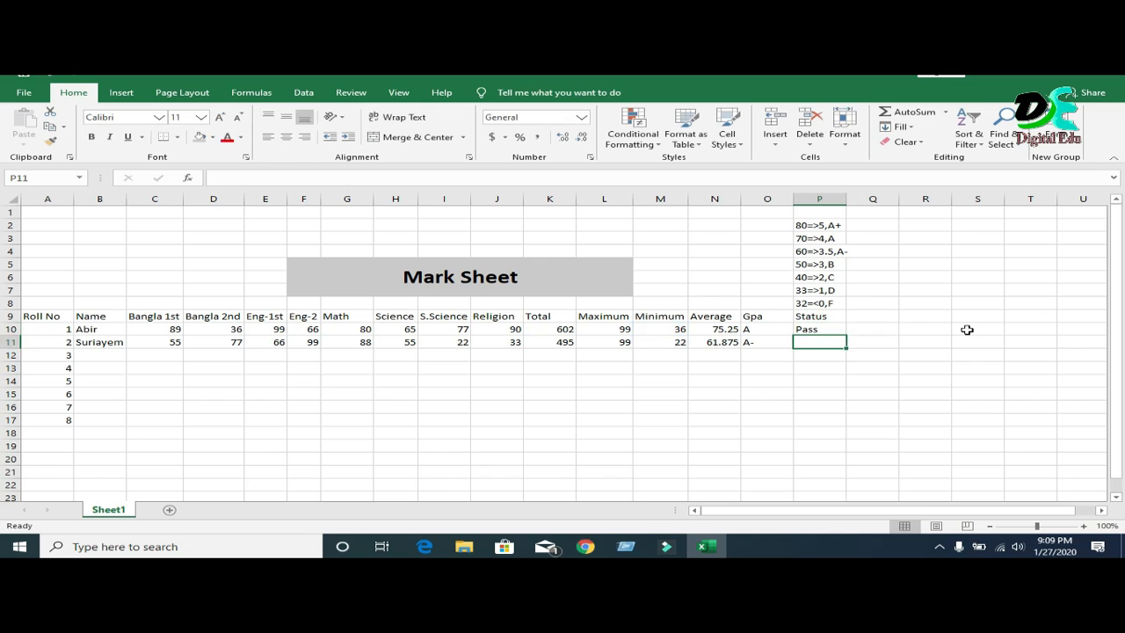
- Fill the status formula from P10 down to P11 for the second student and check the copied formula
click(818, 330)
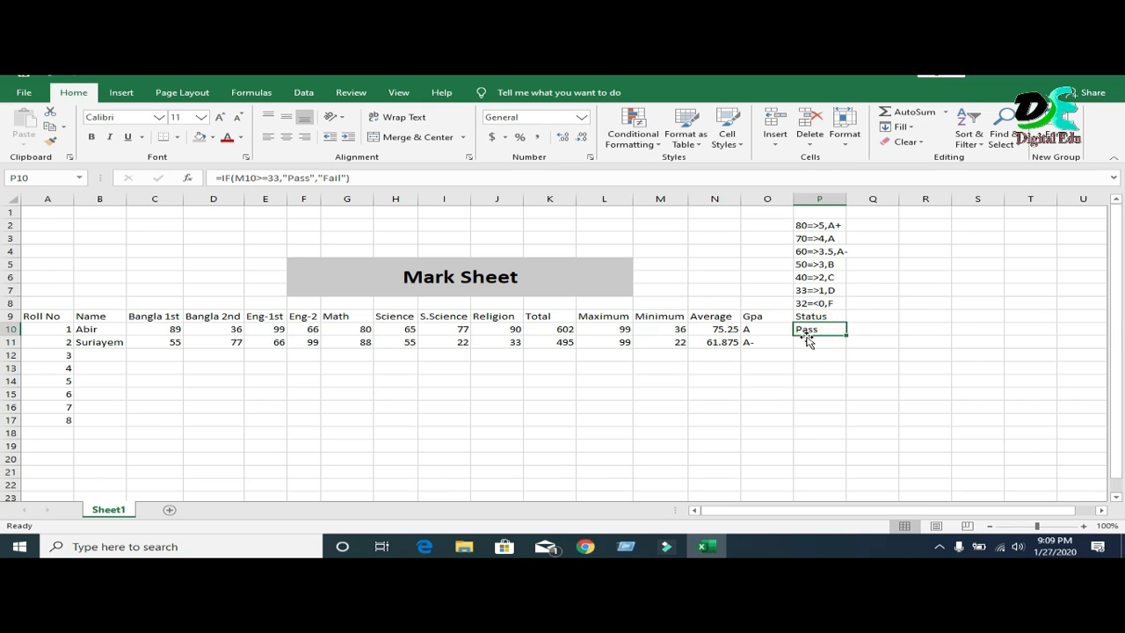
click(831, 341)
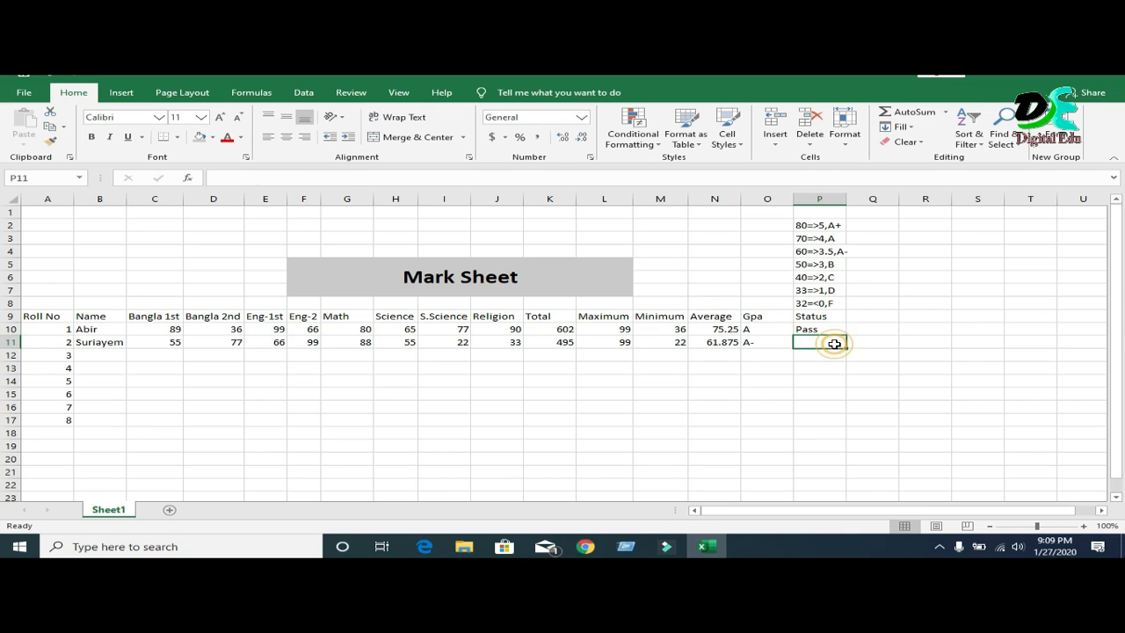
click(829, 324)
drag(844, 336, 848, 350)
click(831, 380)
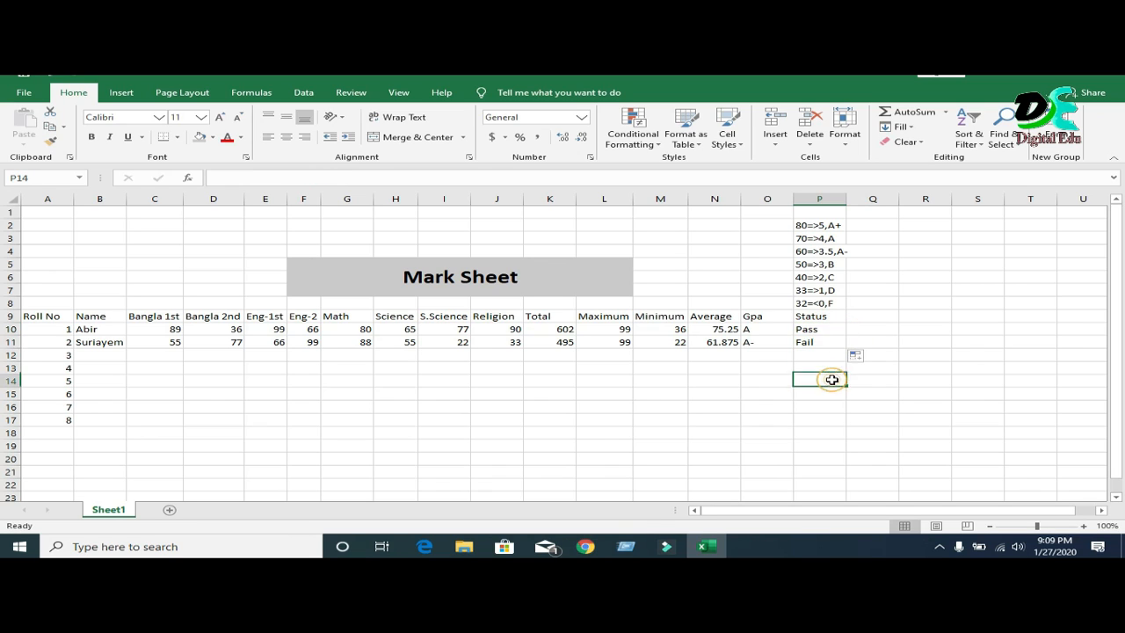
click(820, 348)
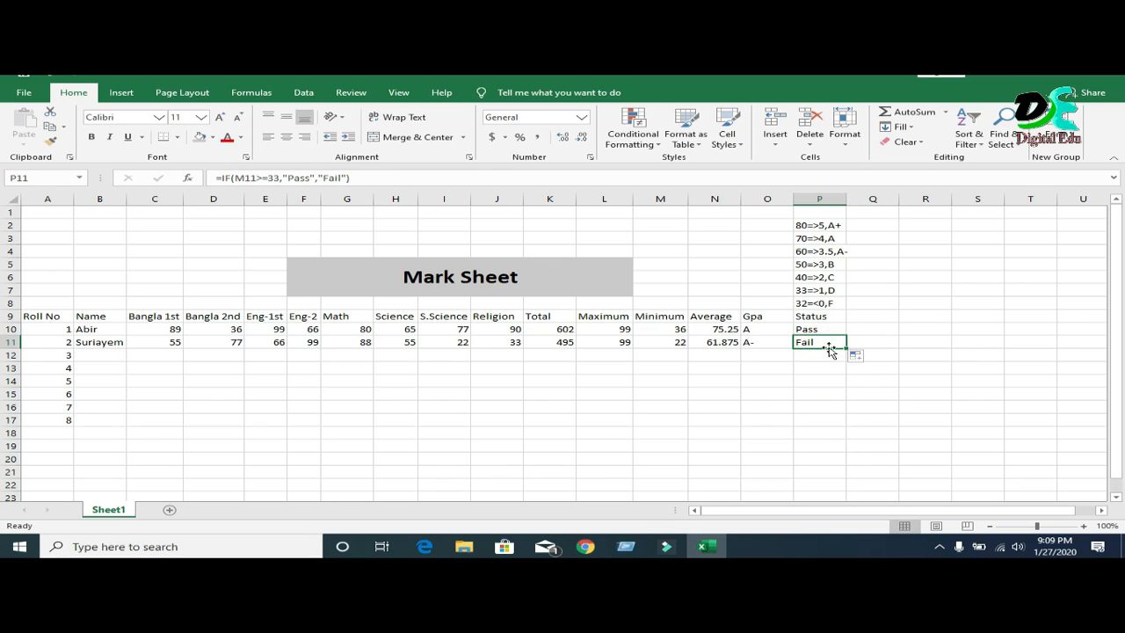
- Set the second student's S.Science mark in I11 to 33 to test the status formula
click(456, 343)
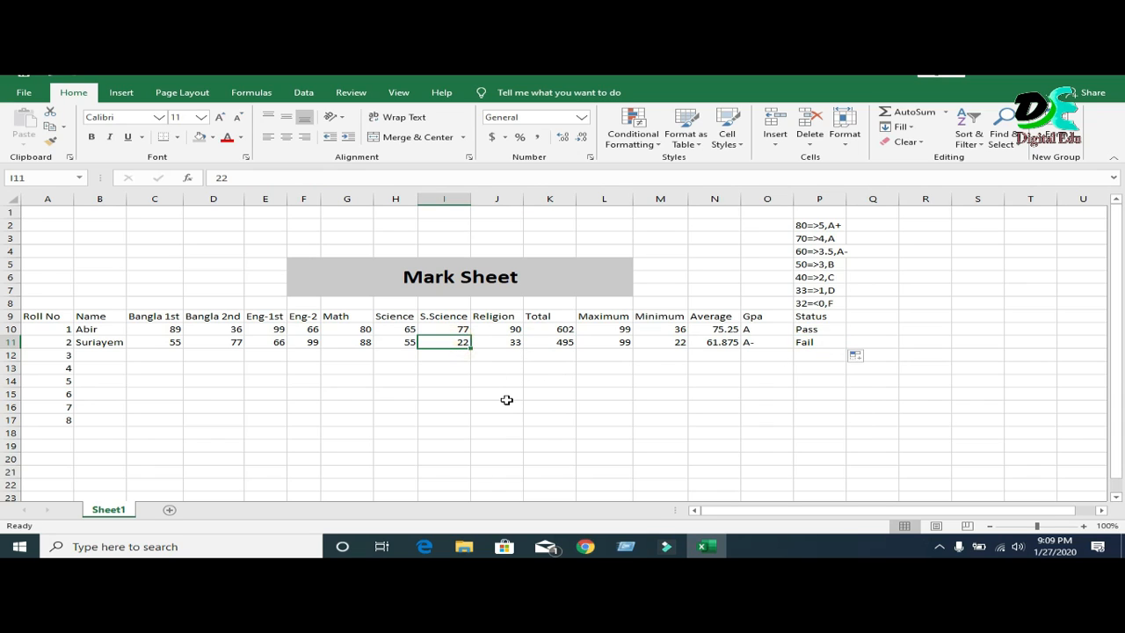
click(813, 343)
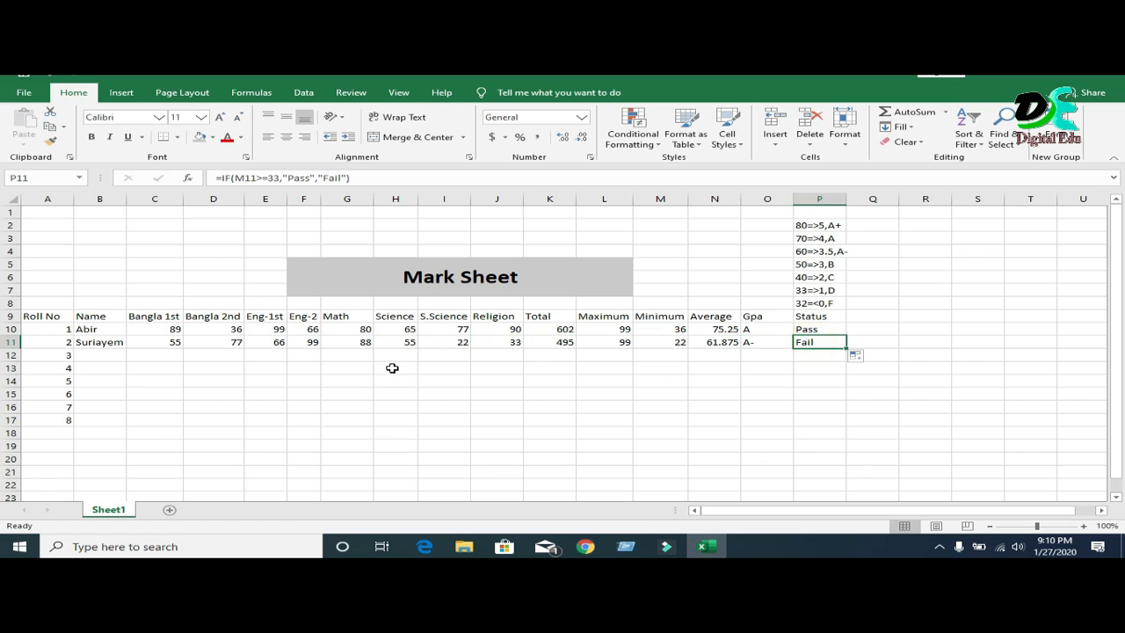
click(452, 344)
text(33)
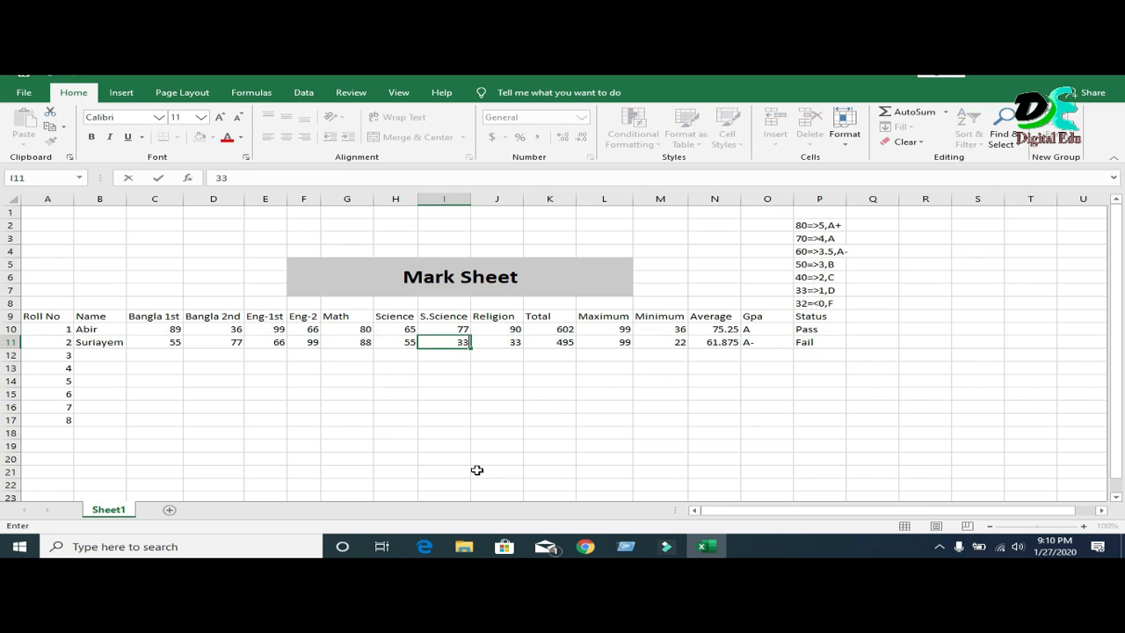
key(Return)
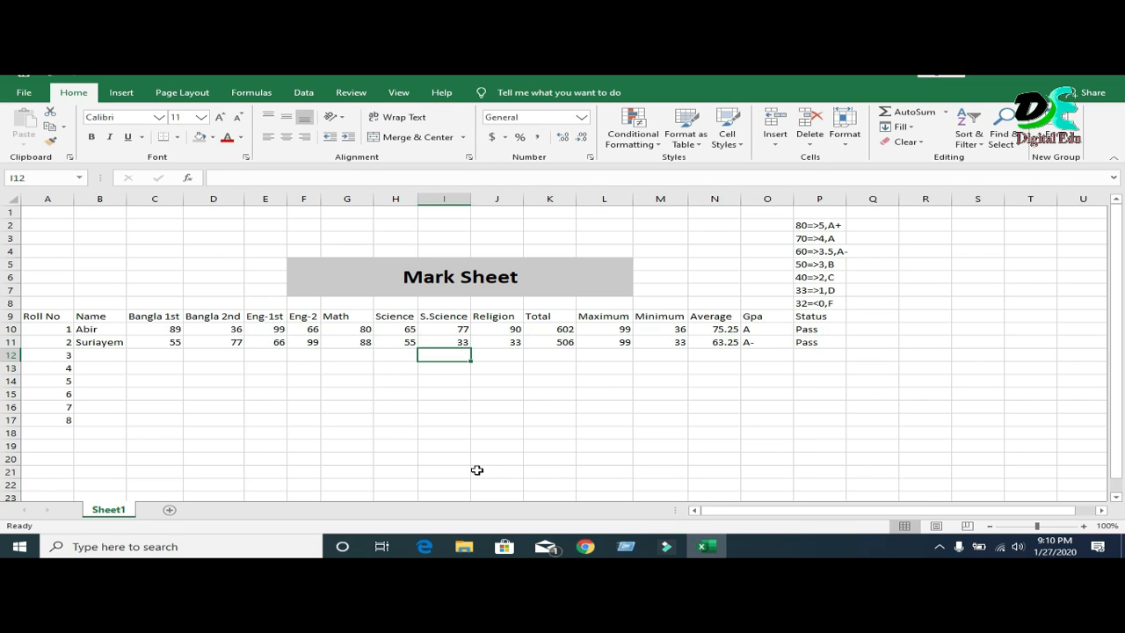
- Set the second student's S.Science mark in I11 to 32
key(Up)
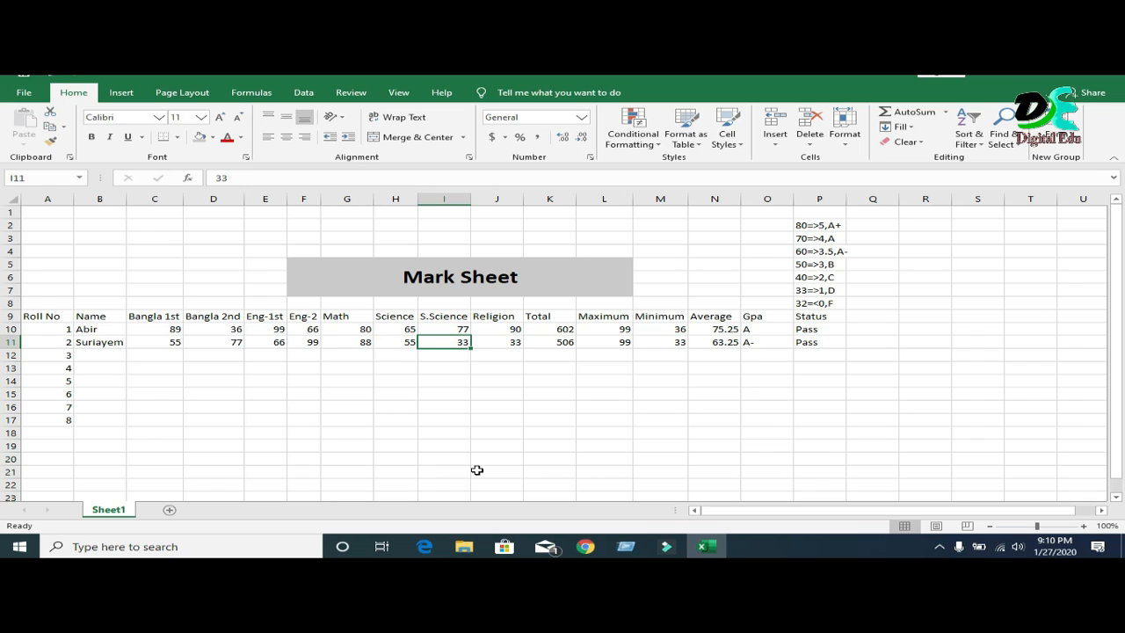
text(3)
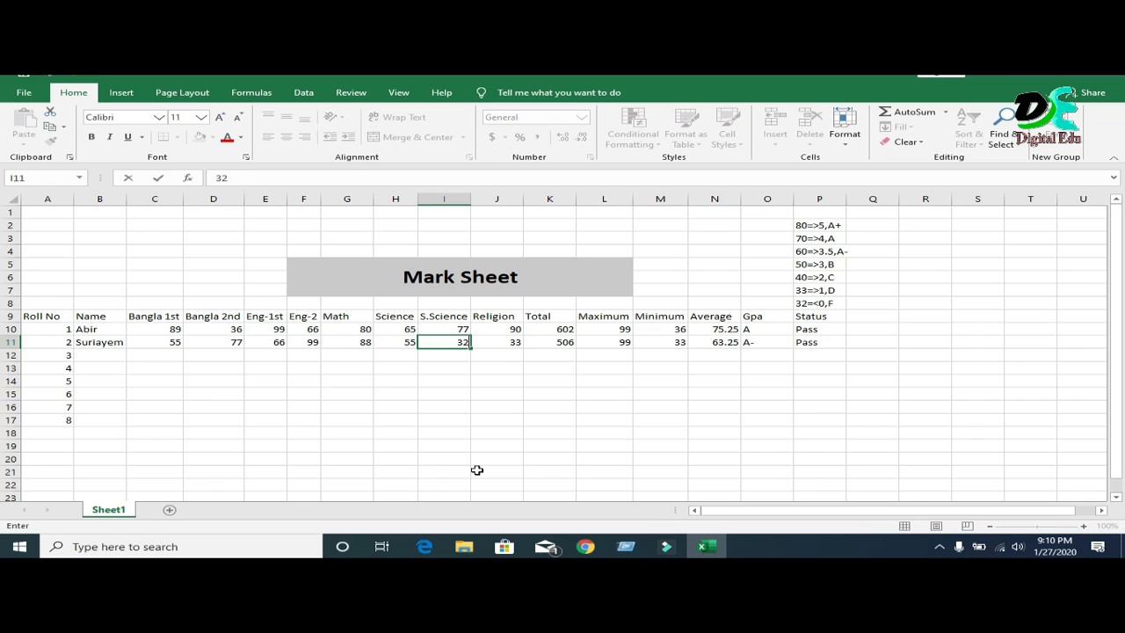
key(Return)
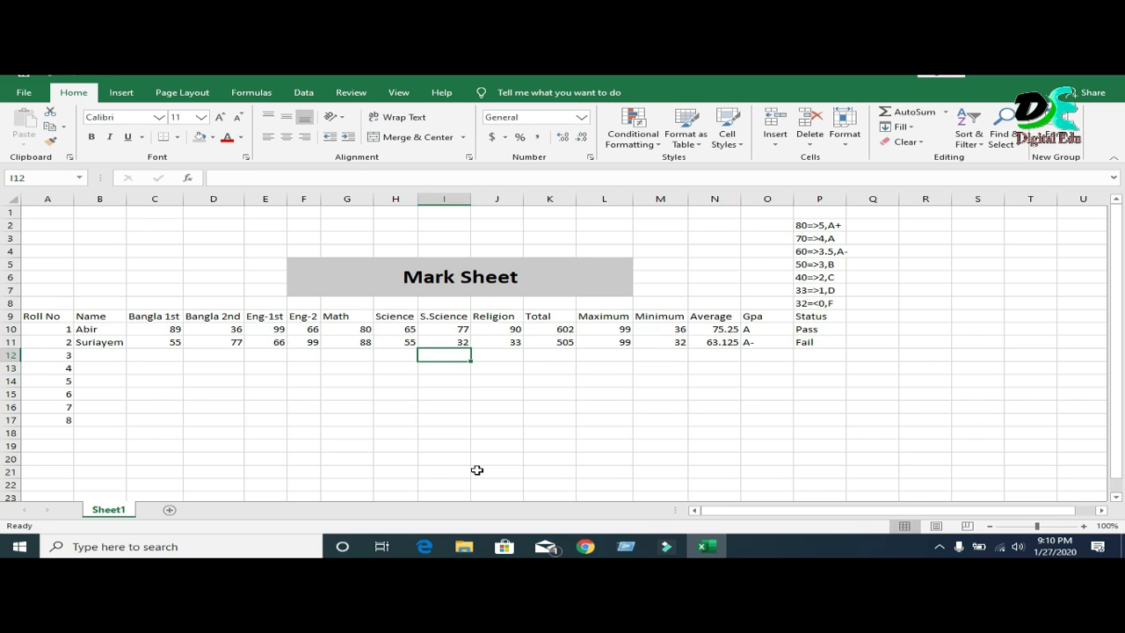
key(Up)
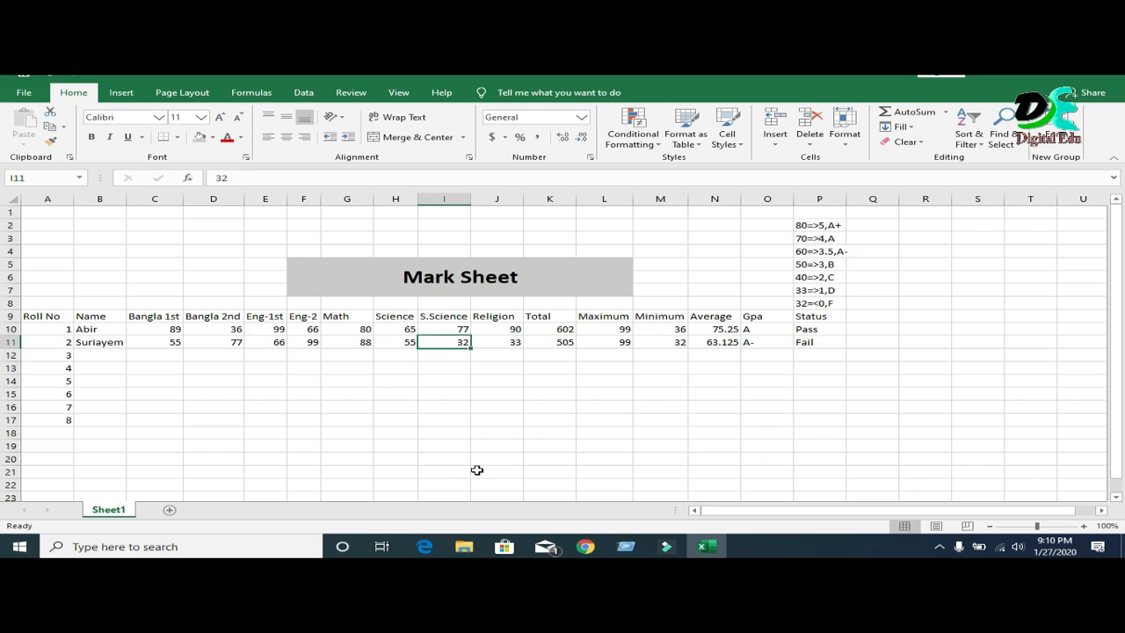
- Check the Total formula in K11 and the Total, Maximum, Minimum, Average and Status formulas in row 10
click(543, 343)
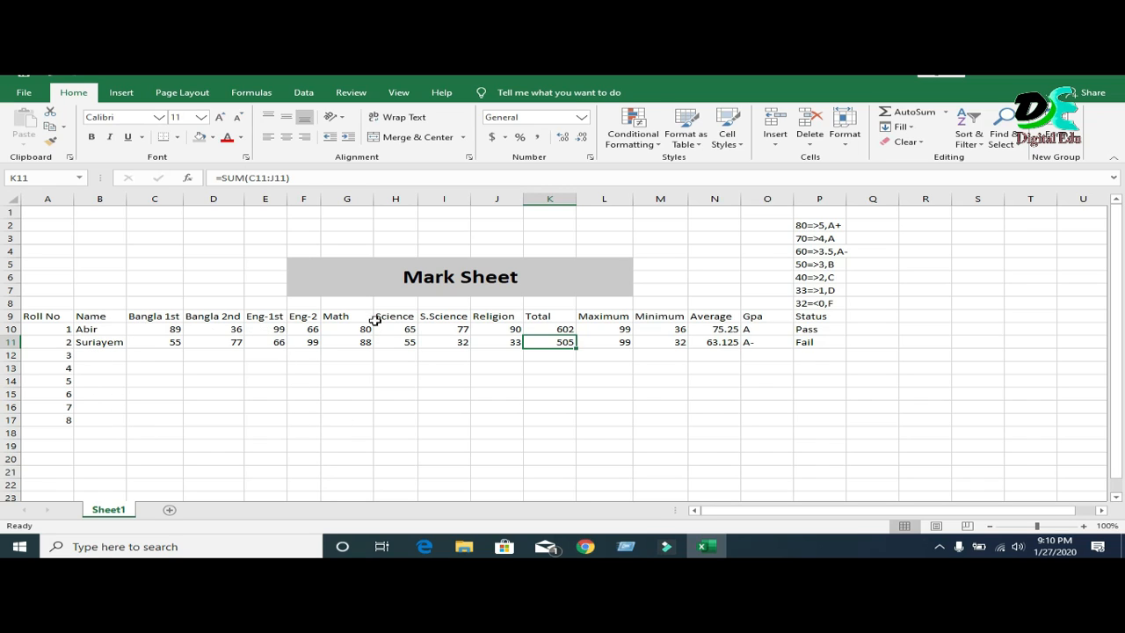
click(552, 328)
click(608, 328)
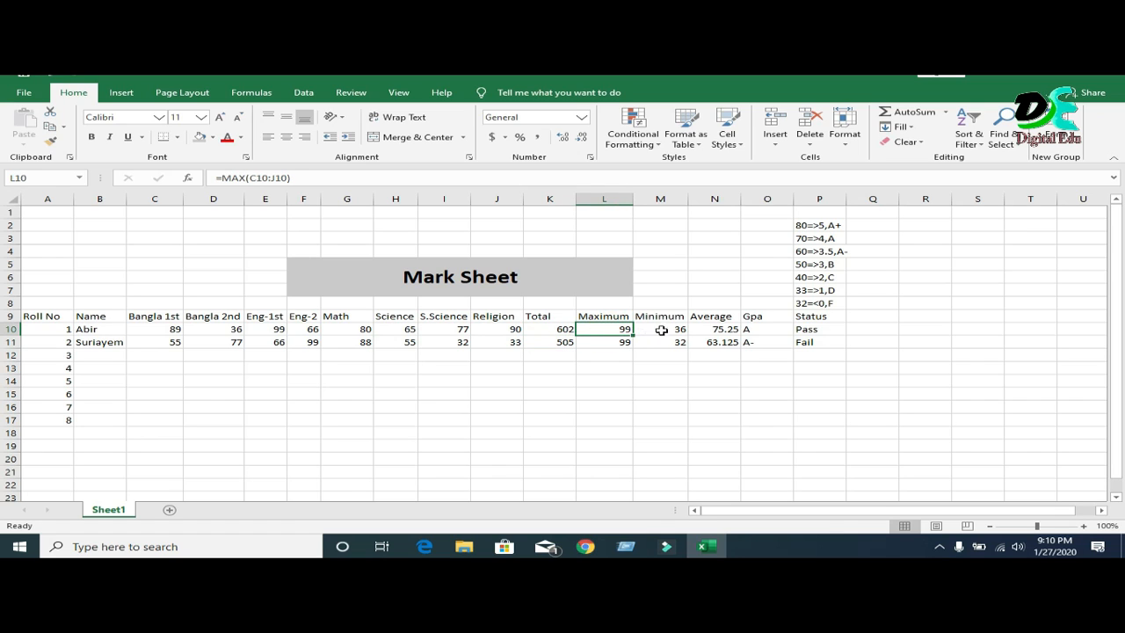
click(661, 329)
click(701, 327)
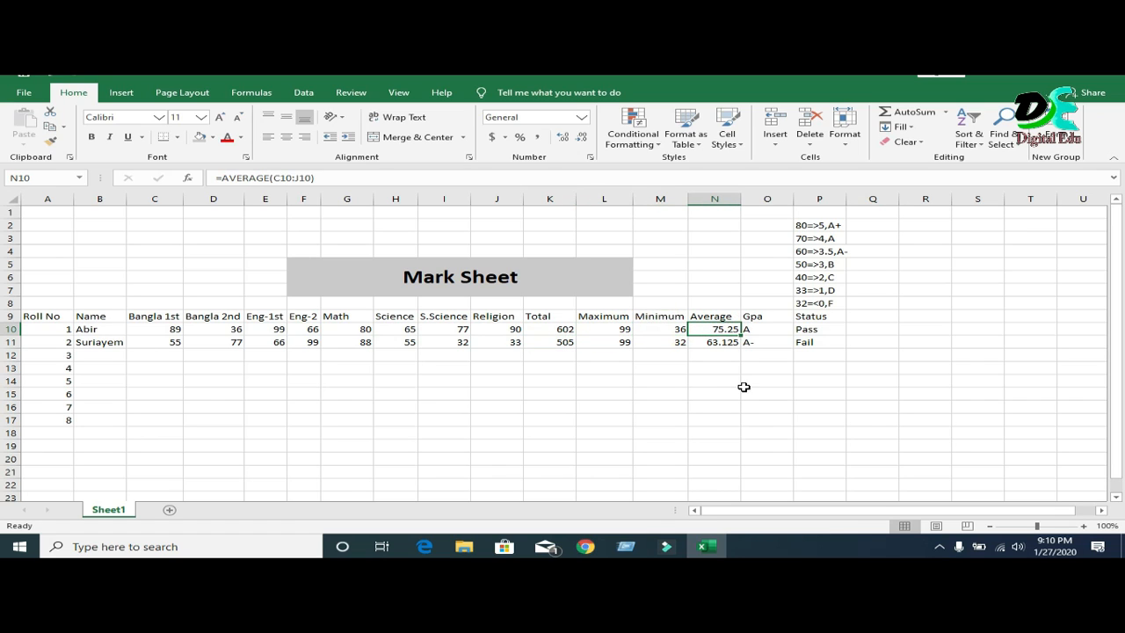
click(824, 329)
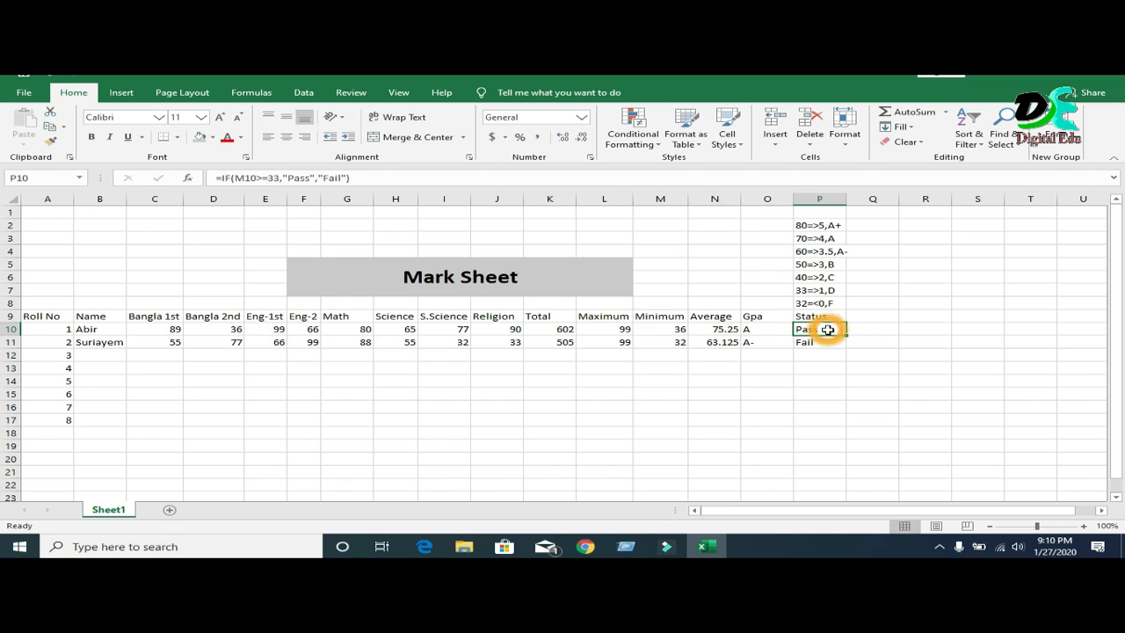